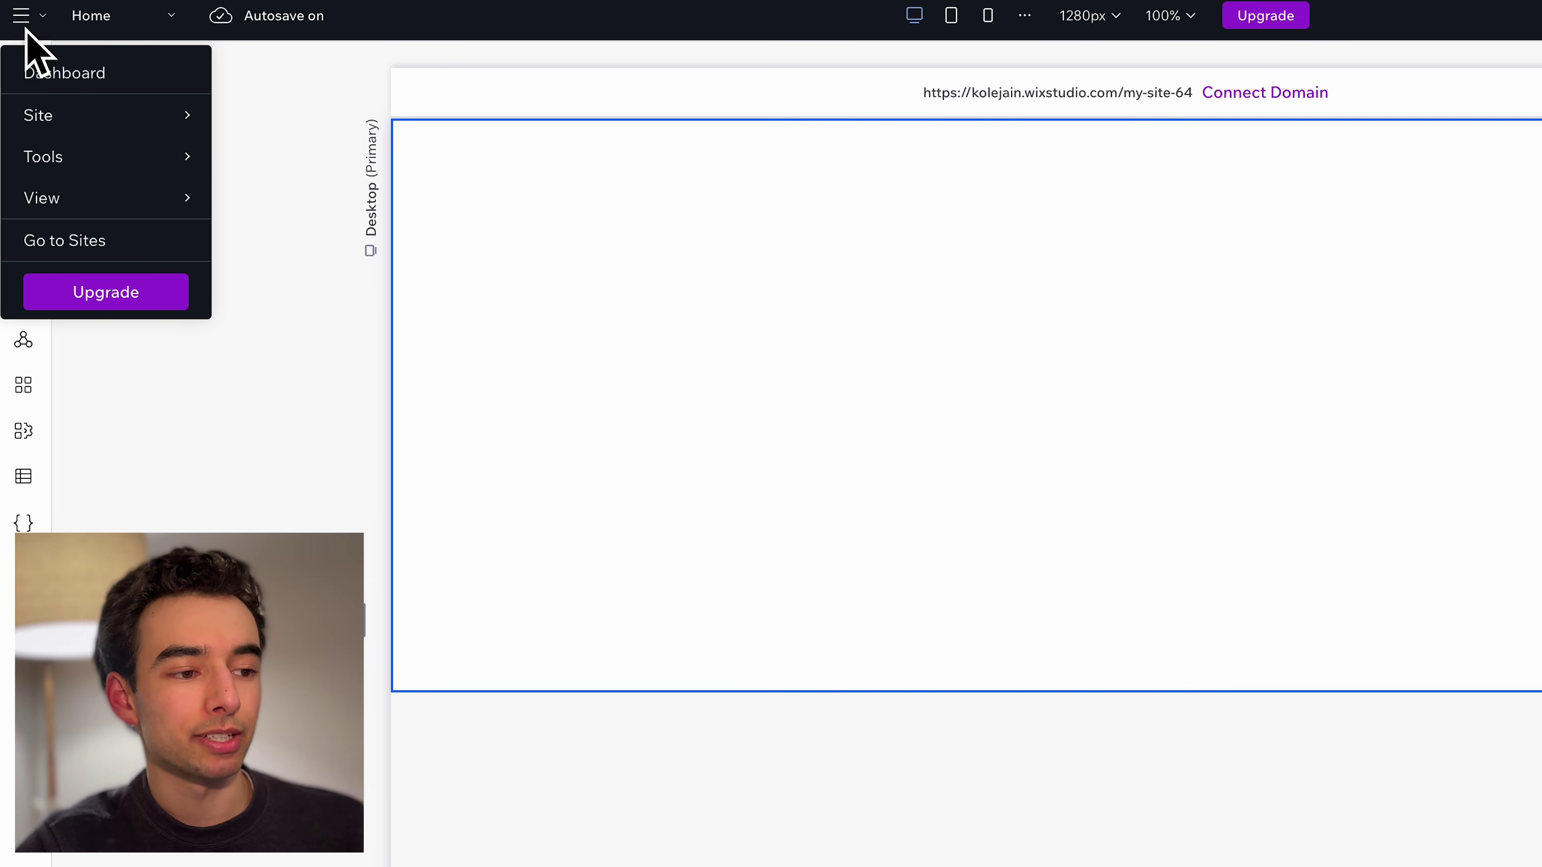
Set the editor's sizing preference to Always Show Advanced
{"action": "mouse_move", "coordinate": [118, 203]}
{"action": "mouse_move", "coordinate": [347, 425]}
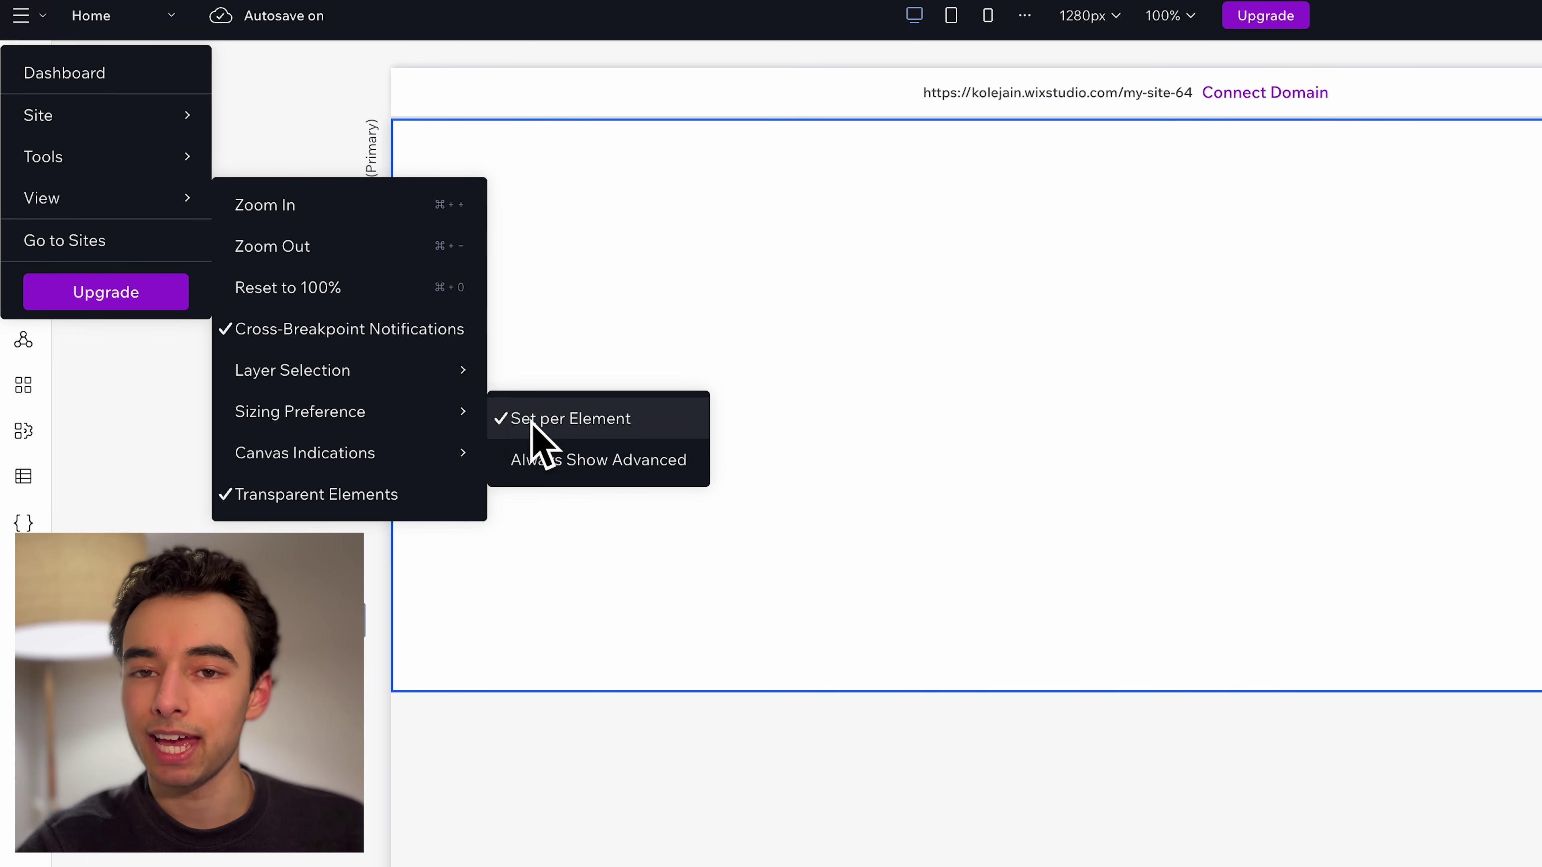
{"action": "left_click", "coordinate": [553, 460]}
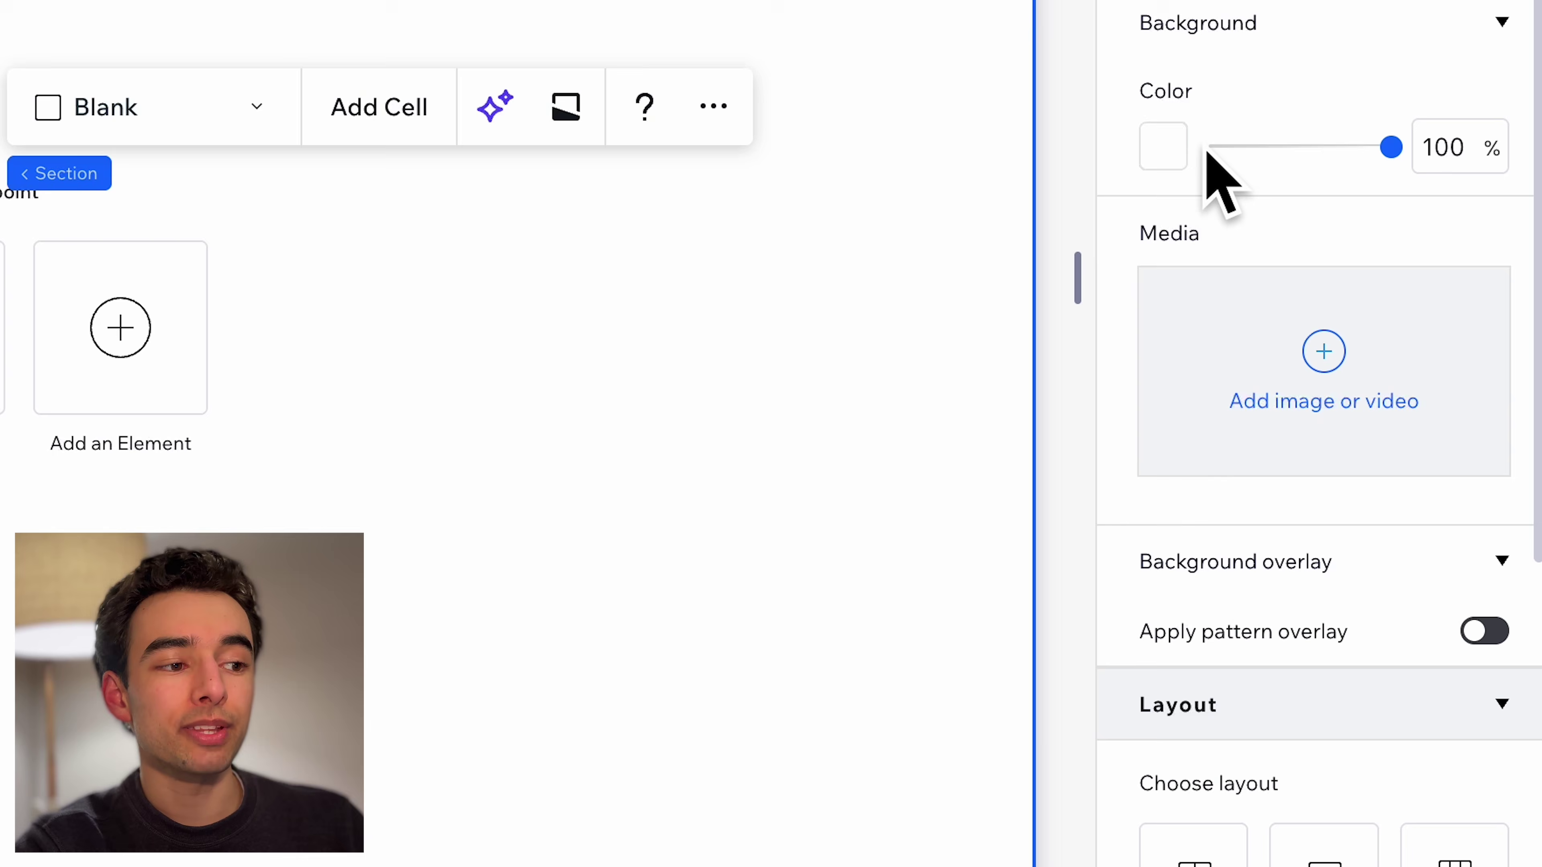
Give the blank section a light pink background and apply the advanced CSS grid to it
{"action": "left_click", "coordinate": [1181, 155]}
{"action": "left_click", "coordinate": [1328, 709]}
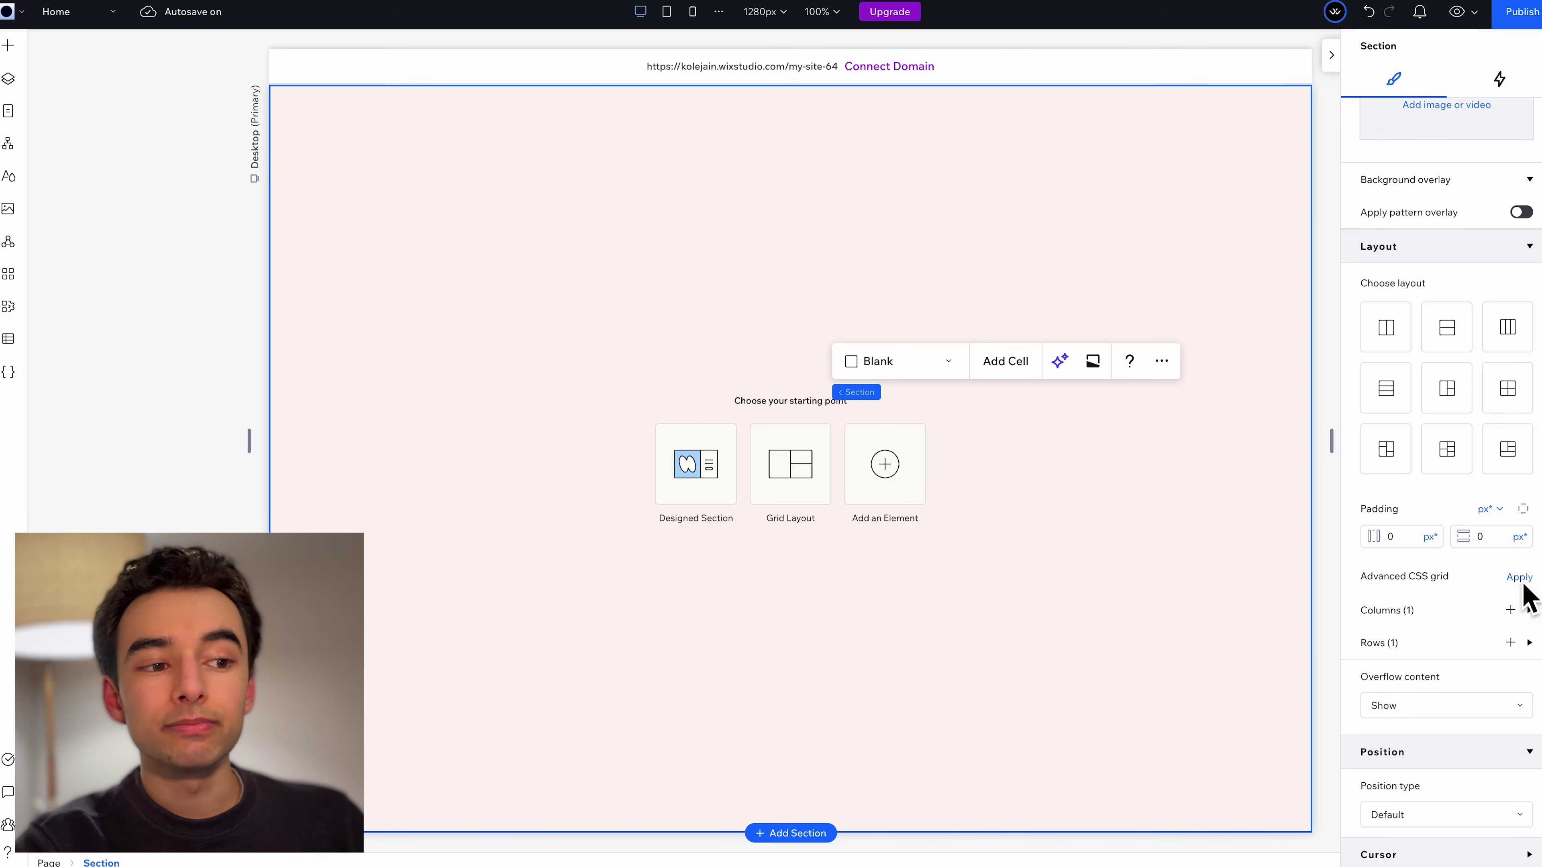
{"action": "left_click", "coordinate": [1520, 578]}
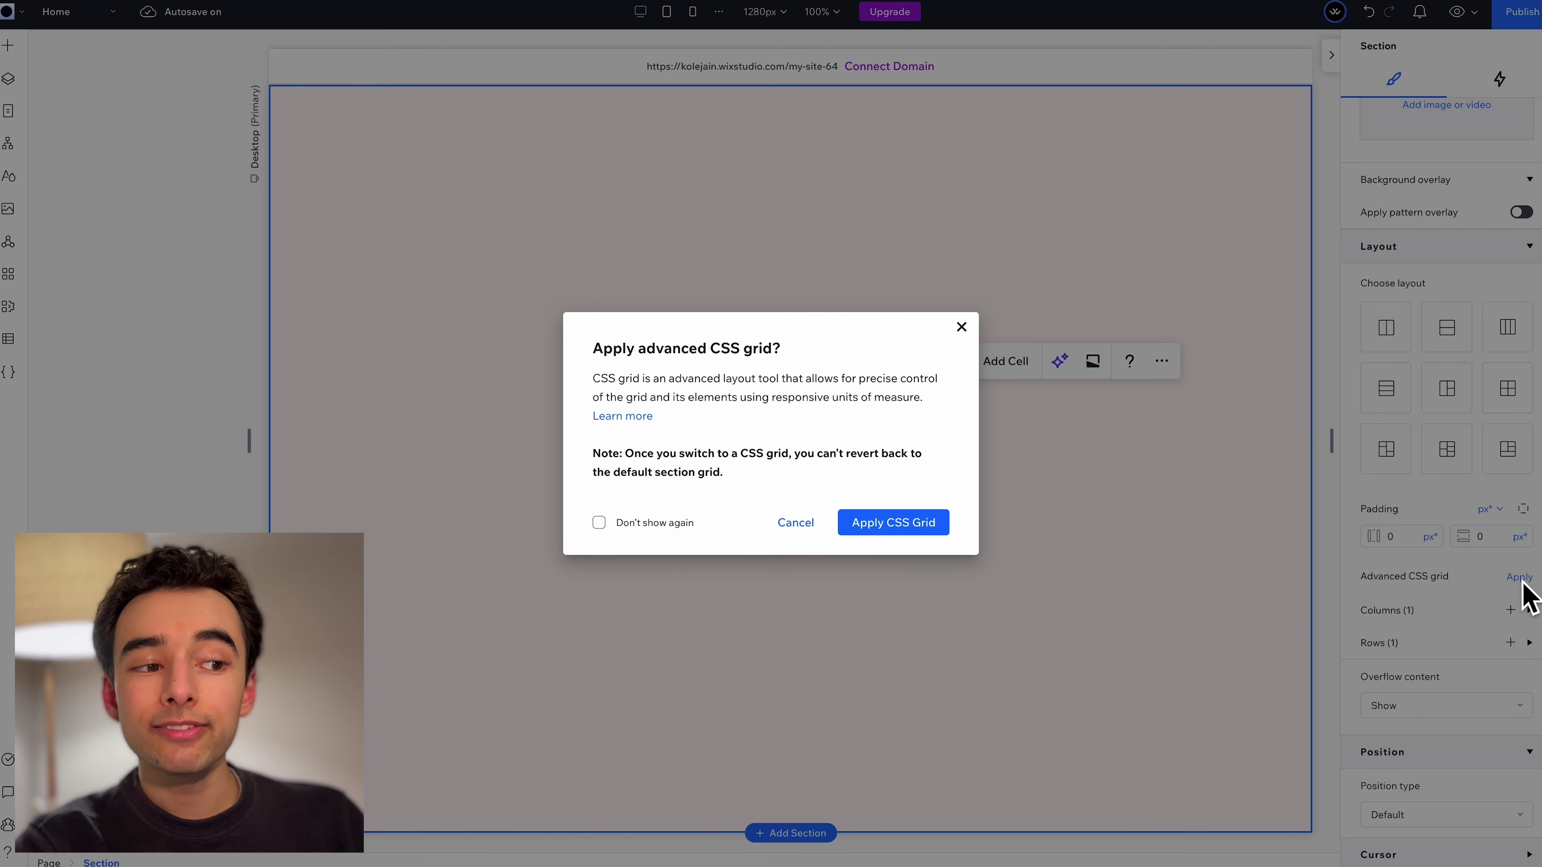
{"action": "left_click", "coordinate": [908, 524]}
Split the section's grid into two columns and set the first column to 2 fr
{"action": "left_click", "coordinate": [1508, 418]}
{"action": "left_click", "coordinate": [1390, 392]}
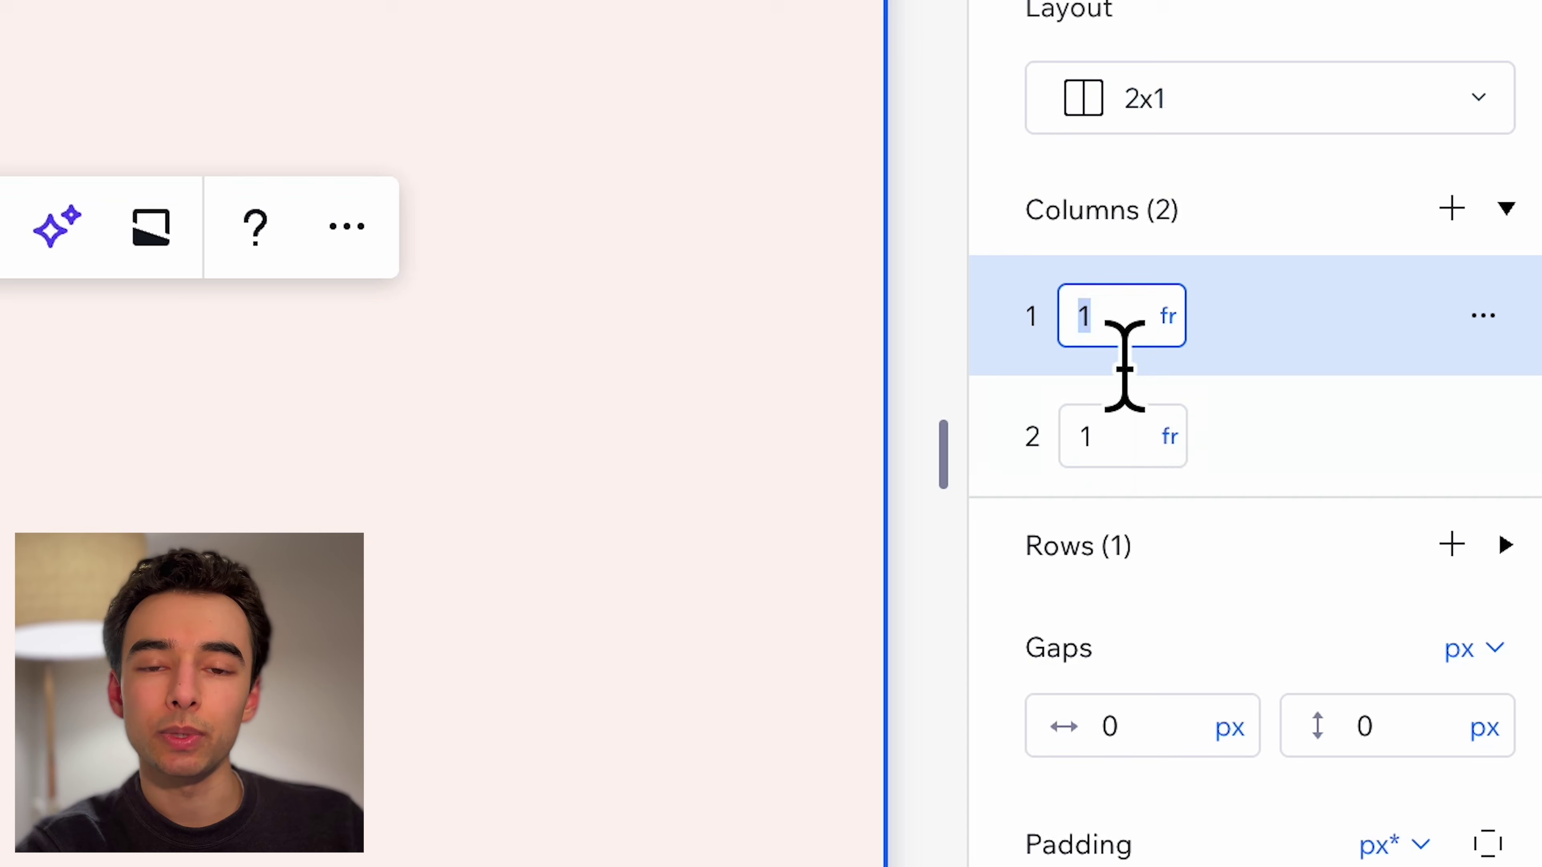
{"action": "type", "text": "2"}
{"action": "key", "text": "Tab"}
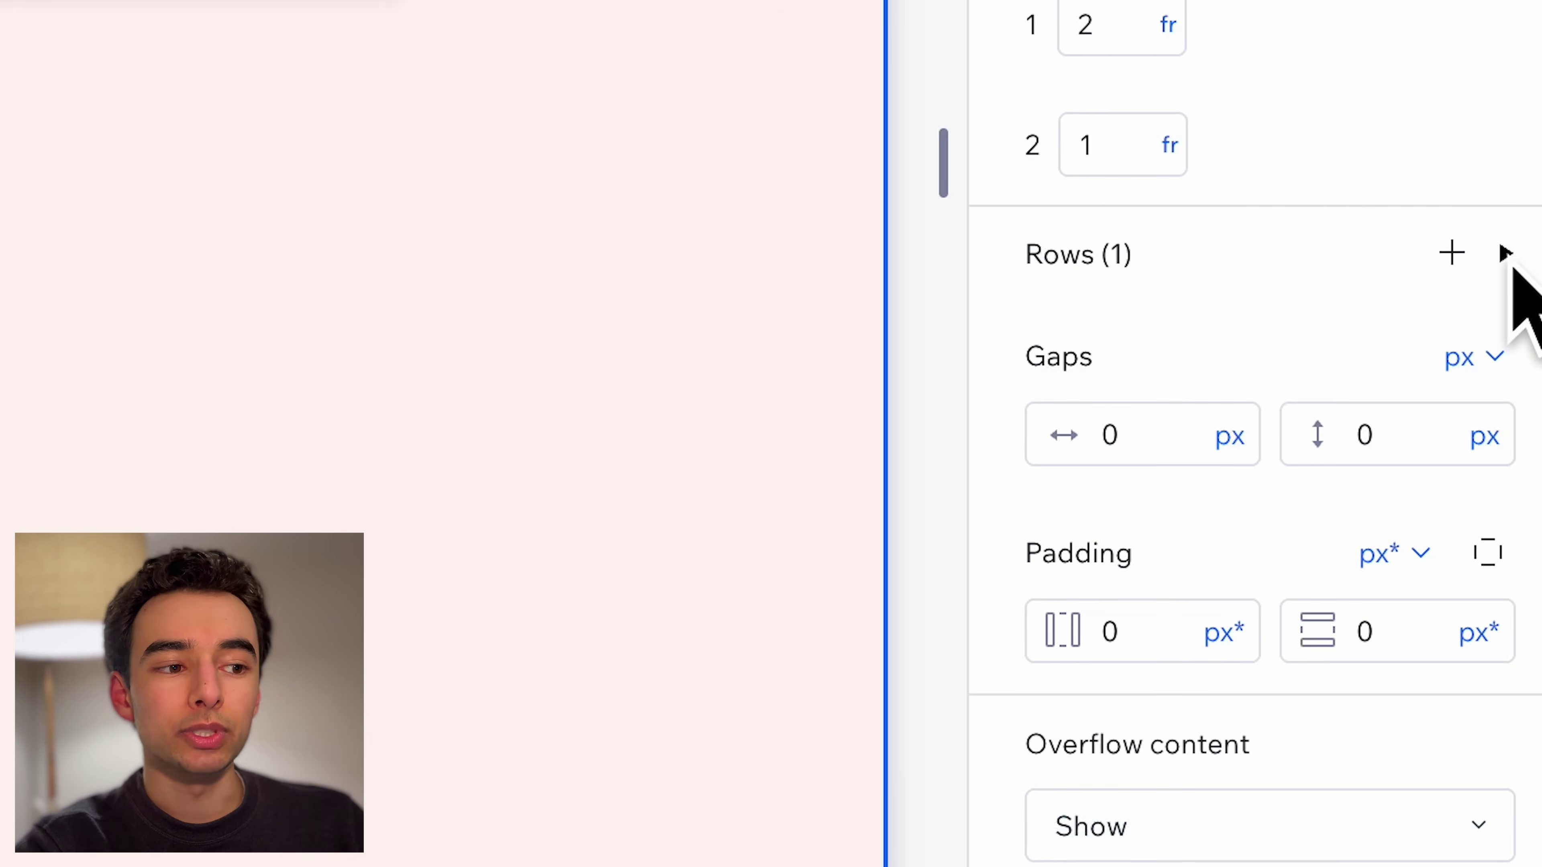
Add a second grid row to the section, set the first row to 70 px, and open the second row's sizing
{"action": "left_click", "coordinate": [1507, 545]}
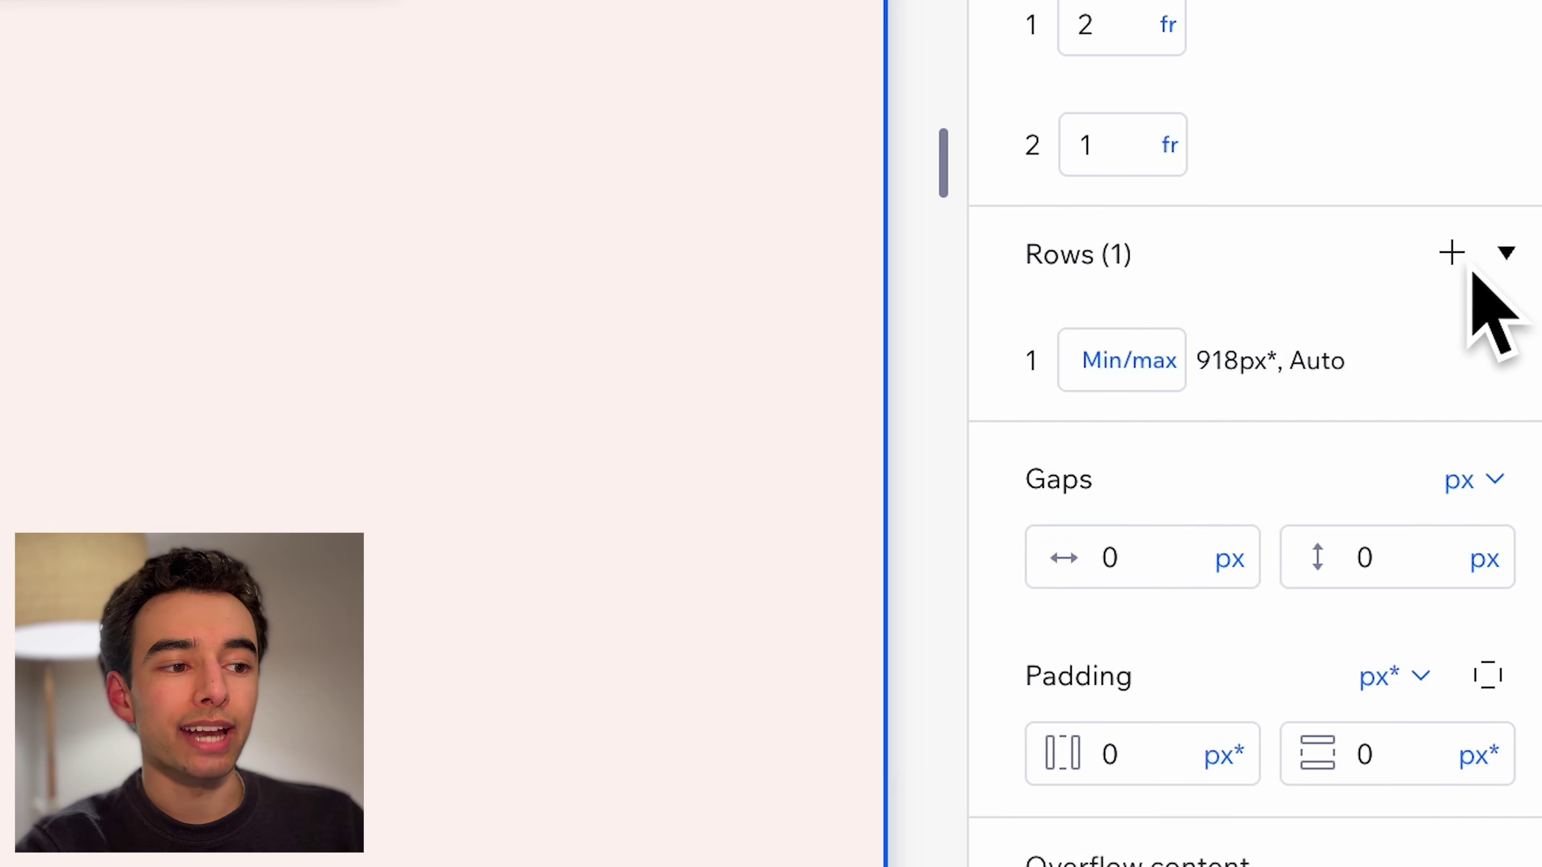
{"action": "left_click", "coordinate": [1452, 544]}
{"action": "left_click", "coordinate": [1145, 668]}
{"action": "key", "text": "Return"}
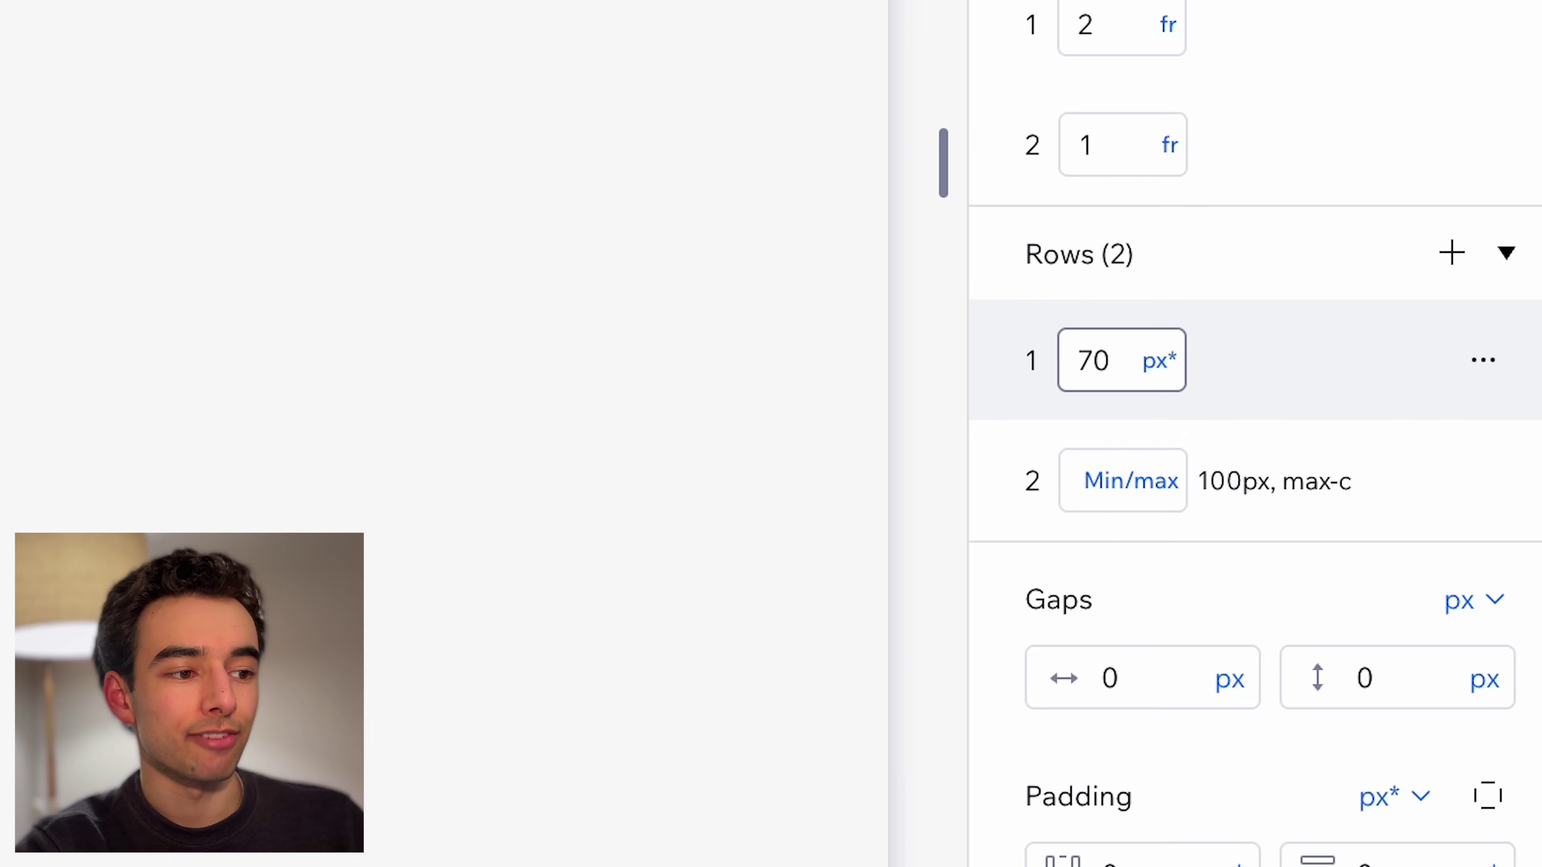
{"action": "left_click", "coordinate": [1147, 513]}
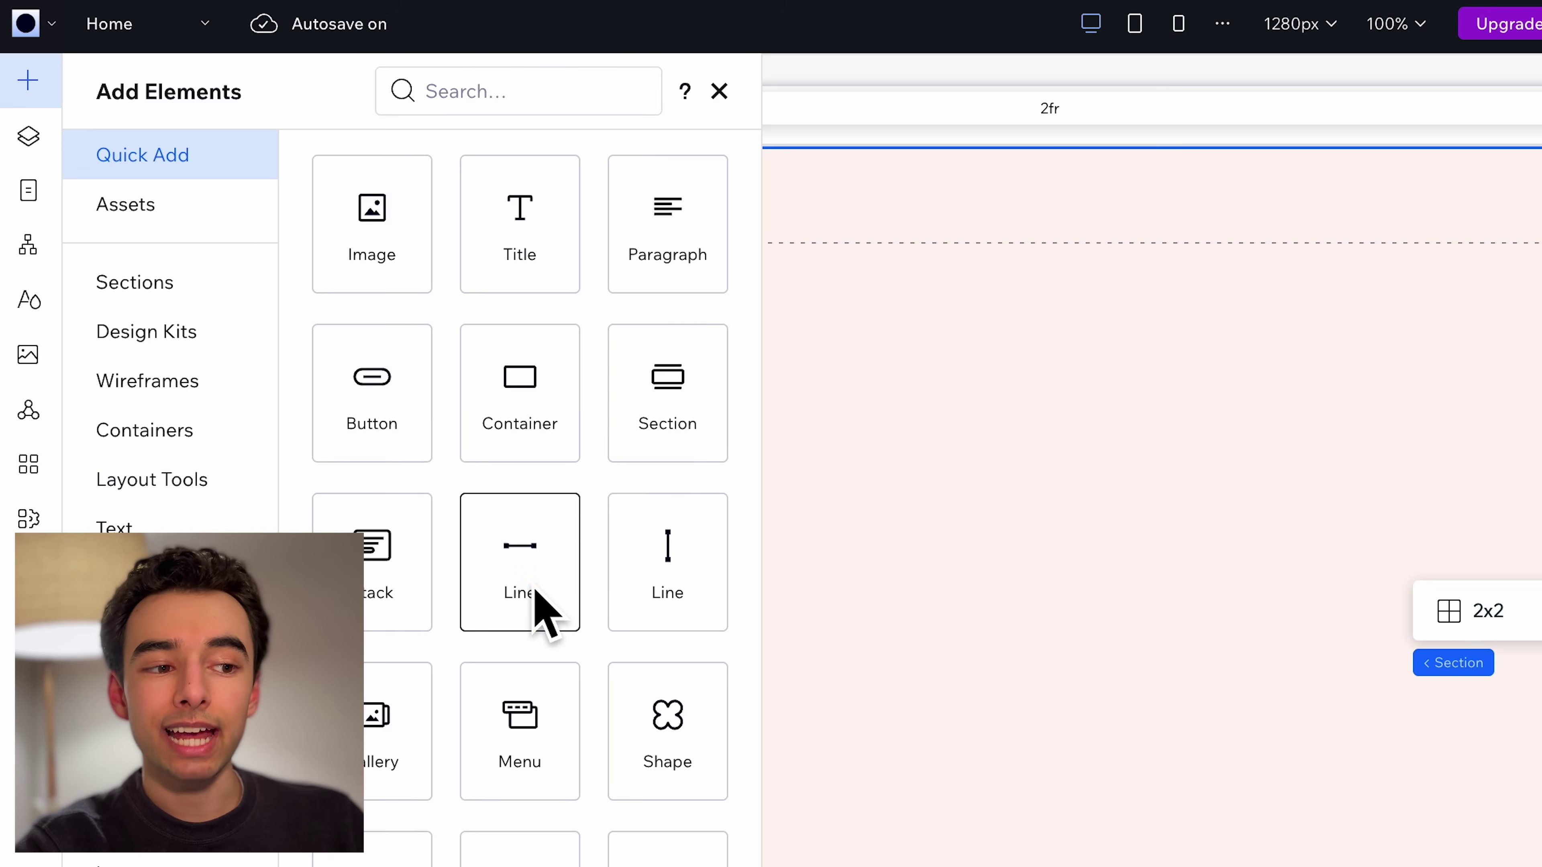
Add a horizontal line in the first grid cell and colour it dark brown #4F2500 at 50% opacity
{"action": "left_click_drag", "start_coordinate": [537, 598], "coordinate": [882, 234]}
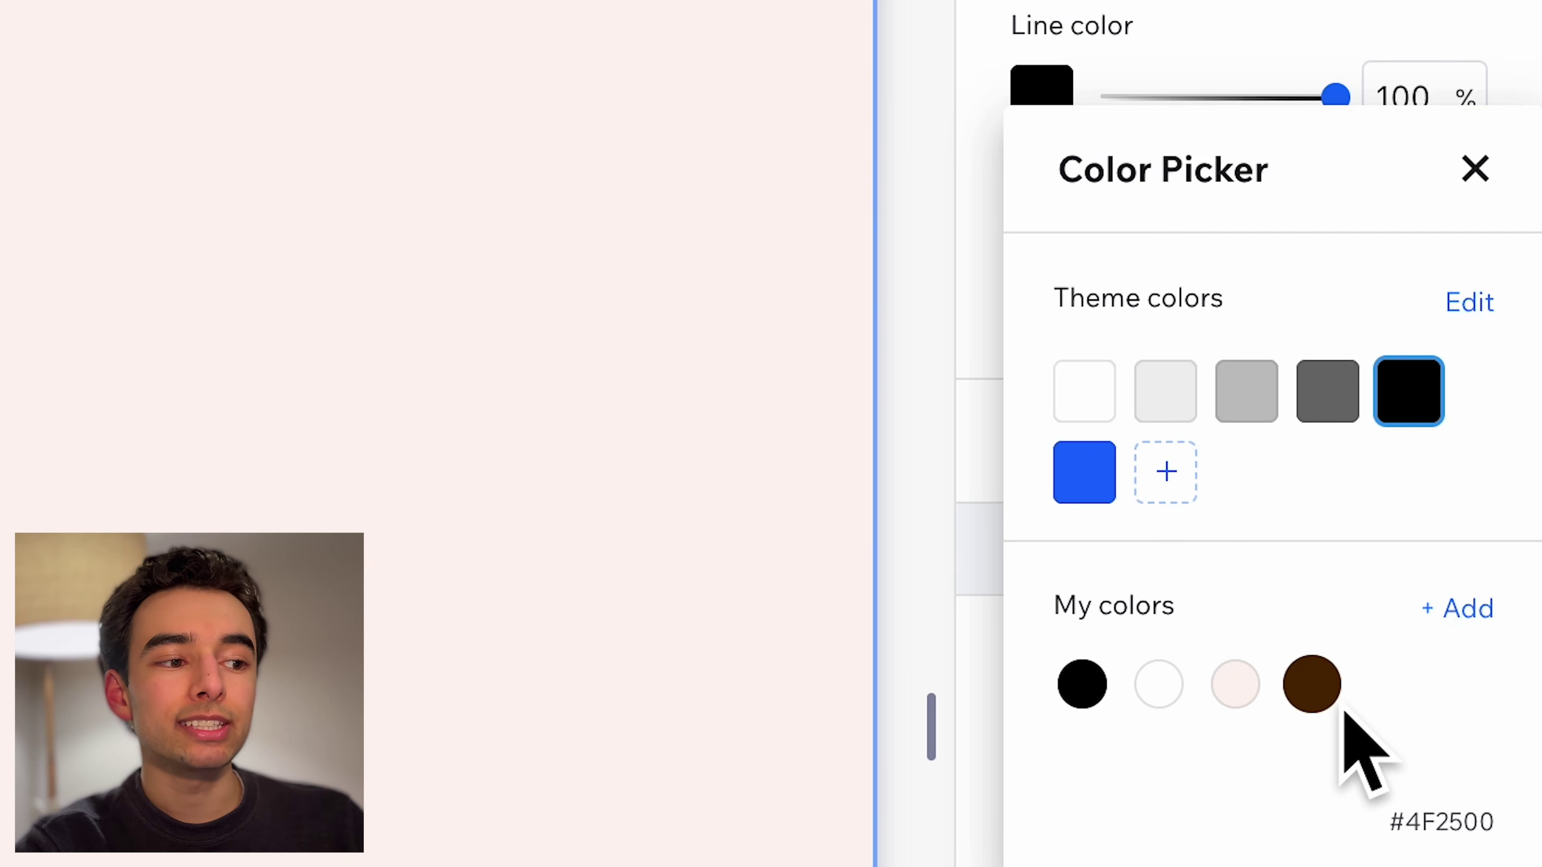
{"action": "left_click", "coordinate": [1335, 705]}
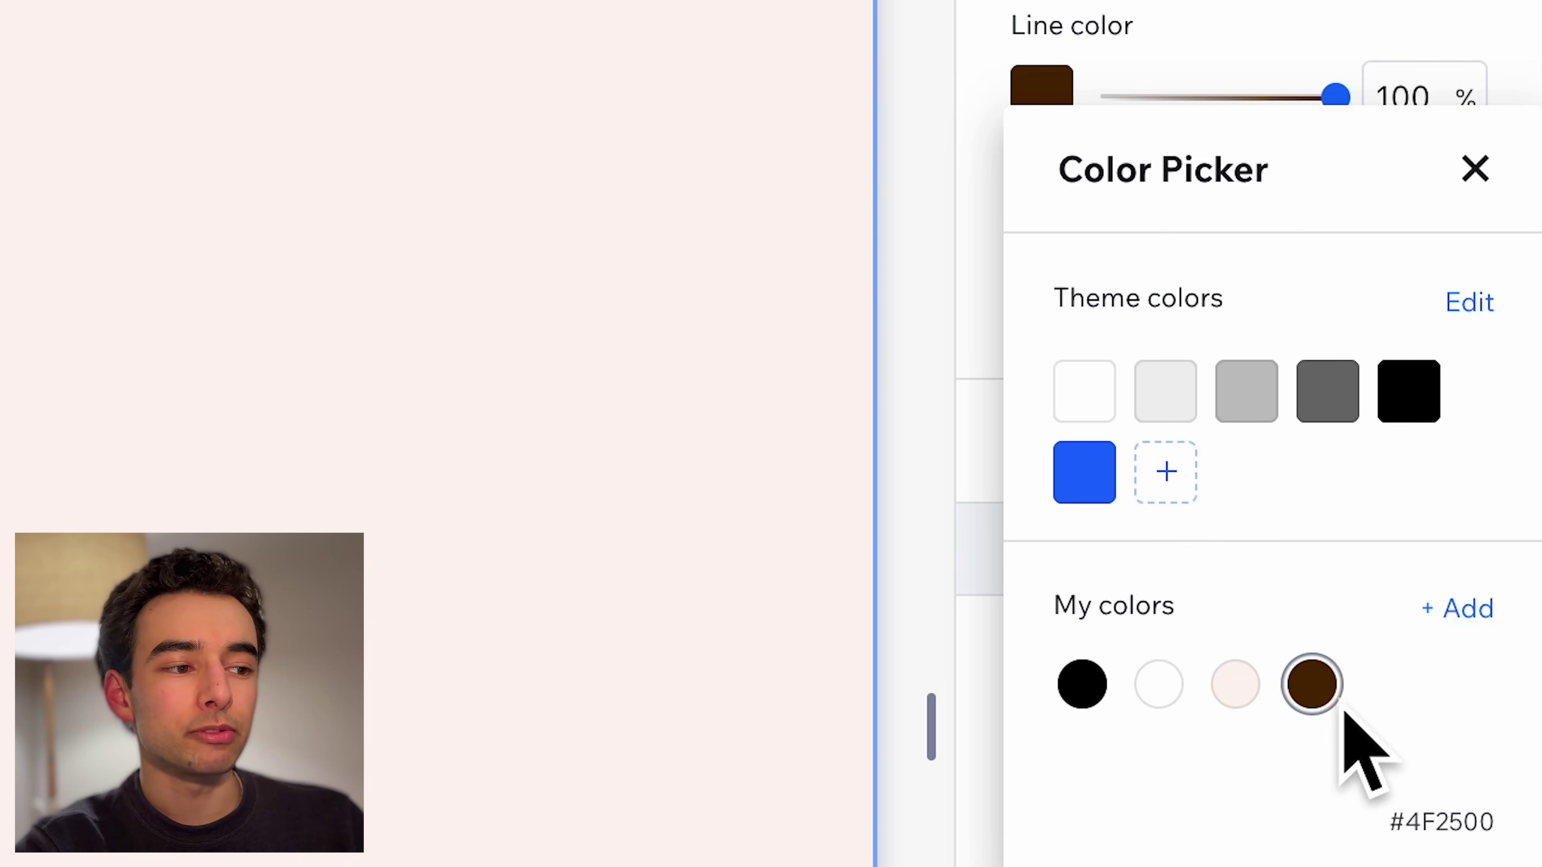
{"action": "double_click", "coordinate": [1402, 91]}
{"action": "type", "text": "50"}
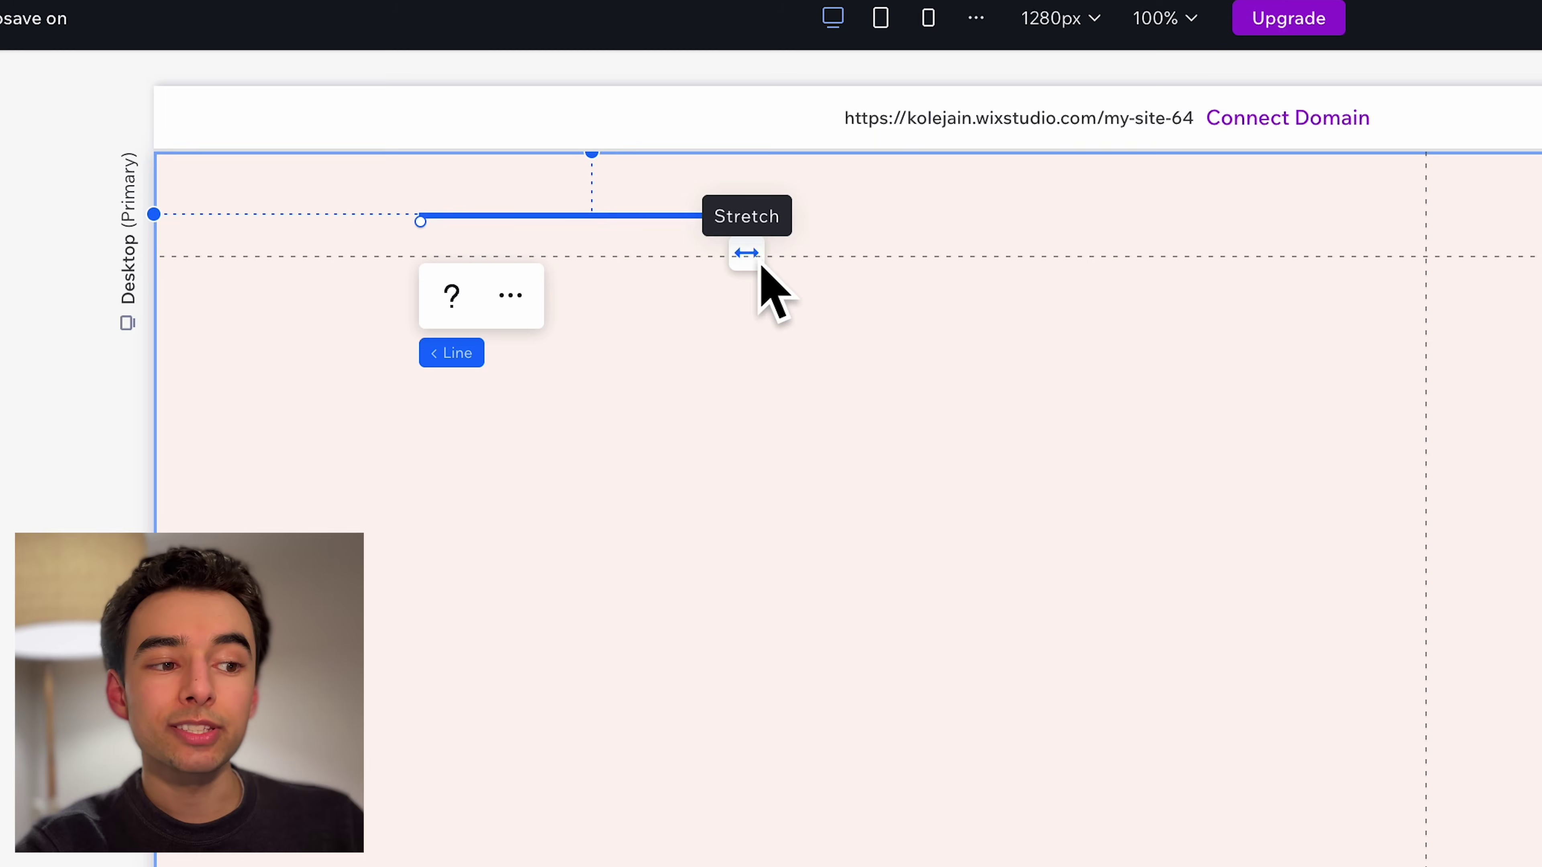
Stretch the horizontal line across its cell and dock it to the cell's bottom with a 0 px margin
{"action": "left_click", "coordinate": [755, 258]}
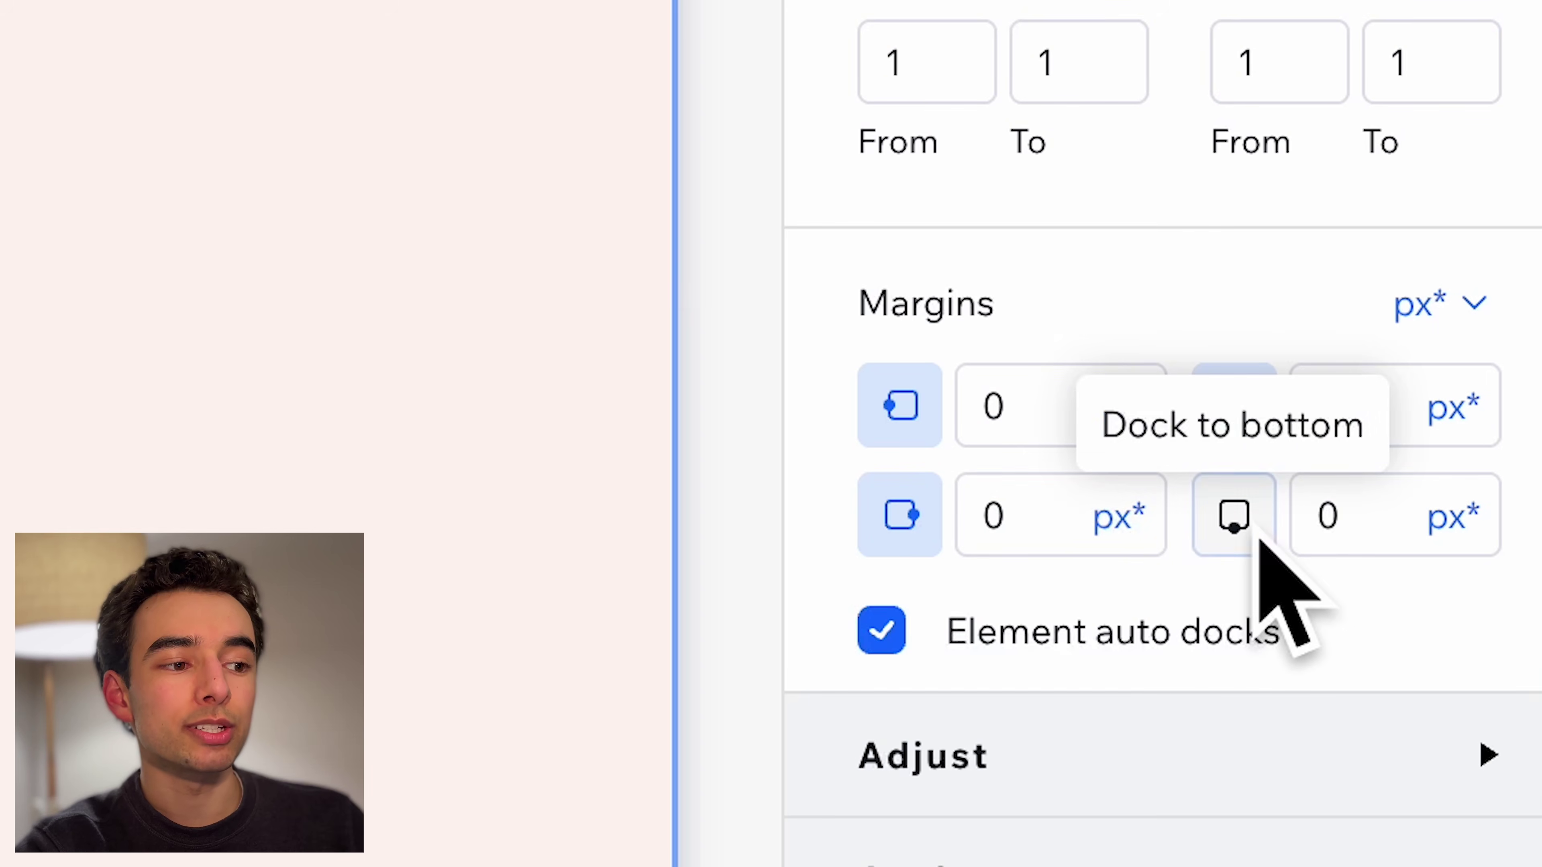
{"action": "left_click", "coordinate": [1234, 516]}
{"action": "left_click", "coordinate": [1384, 534]}
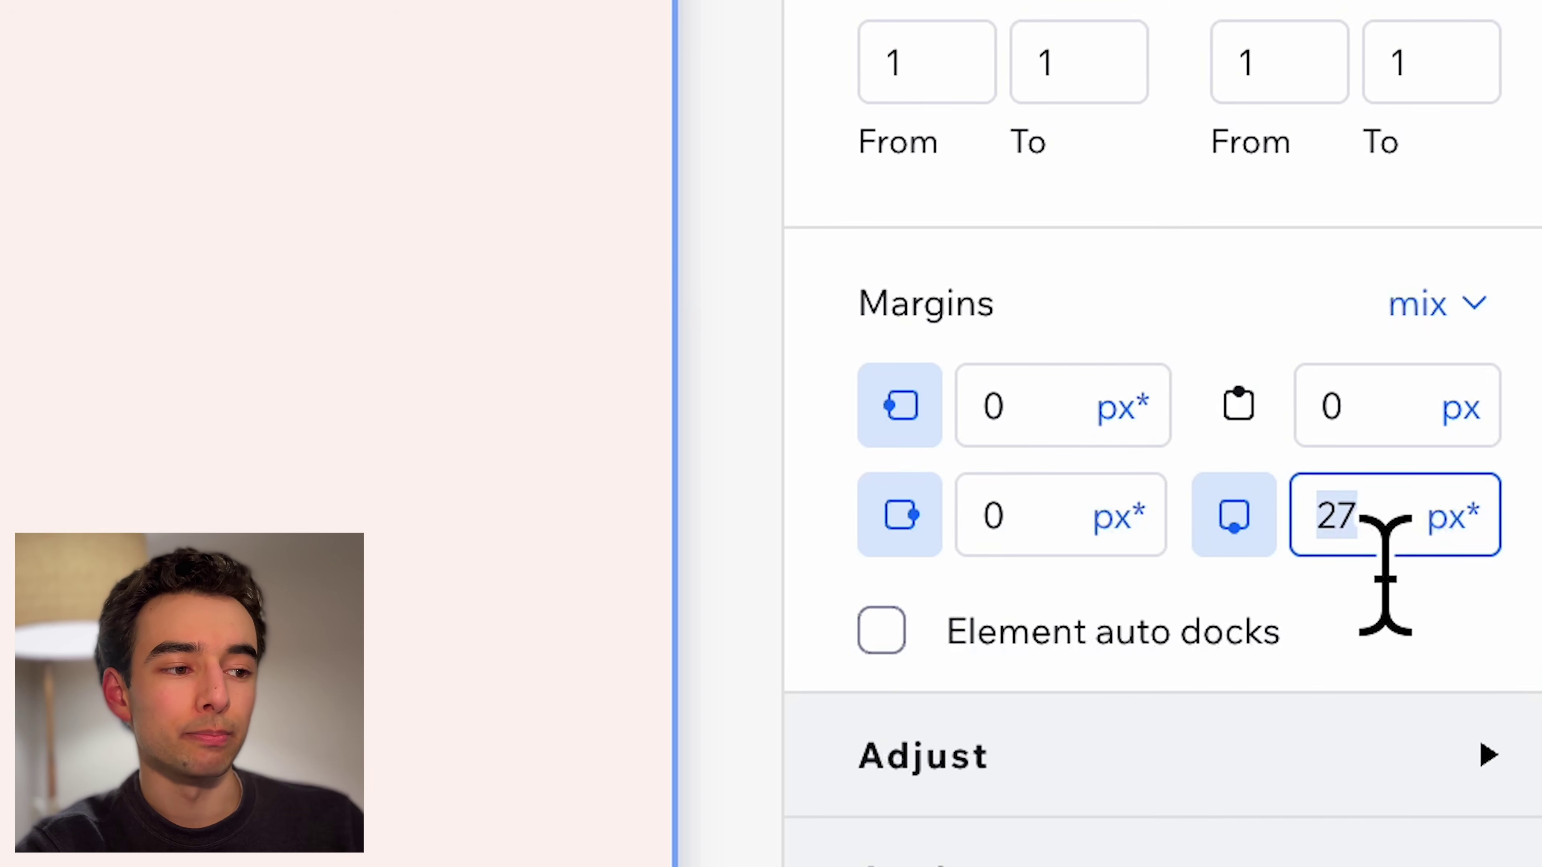
{"action": "key", "text": "BackSpace"}
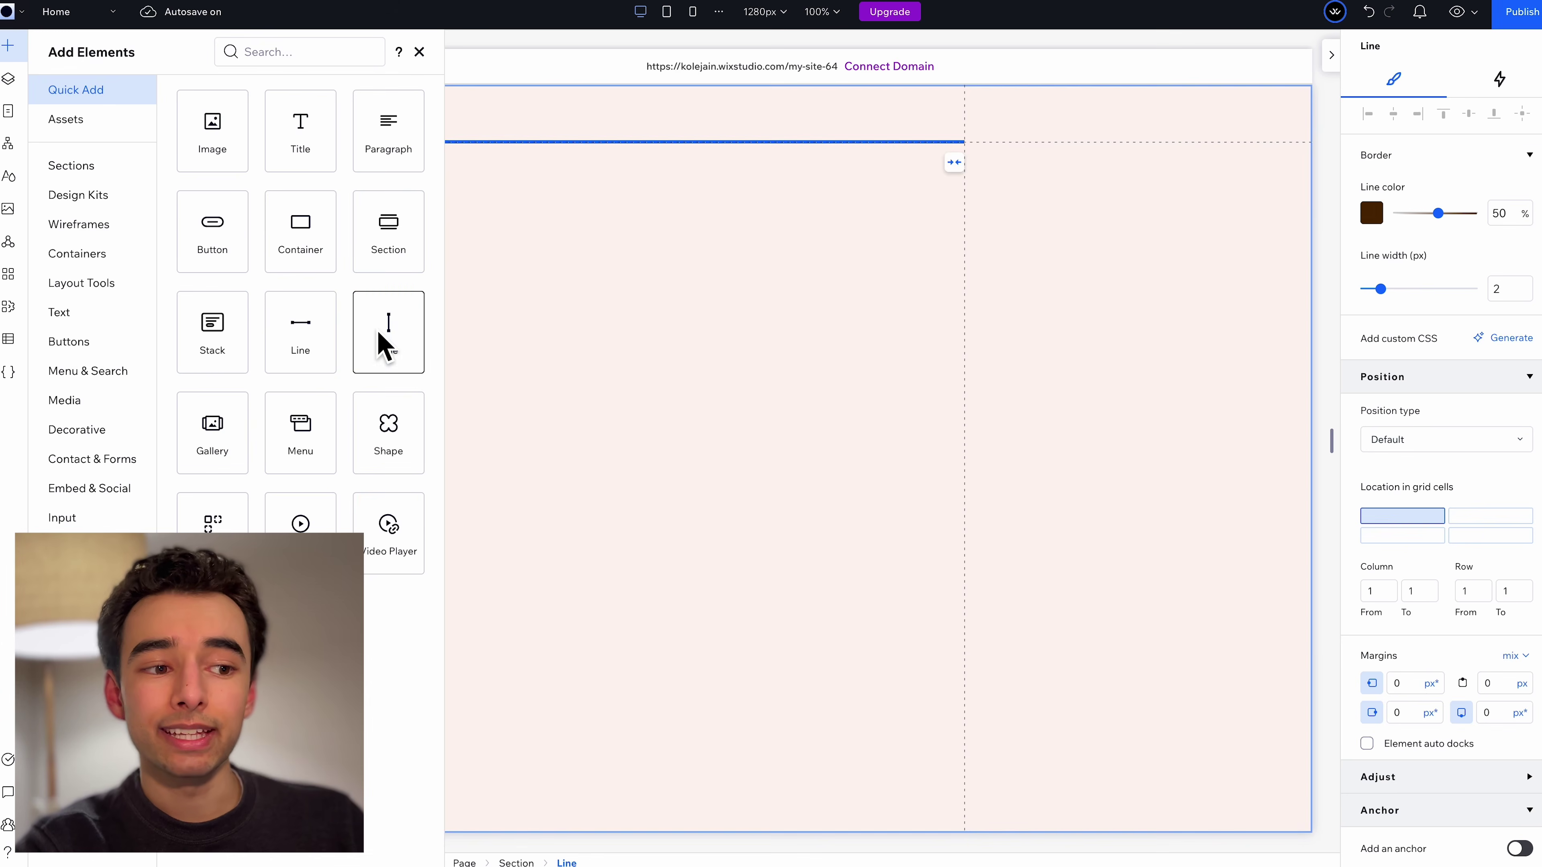
Add a vertical line in the second column and colour it dark brown #4F2500 at 50% opacity
{"action": "left_click_drag", "start_coordinate": [379, 331], "coordinate": [1011, 198]}
{"action": "mouse_move", "coordinate": [1487, 553]}
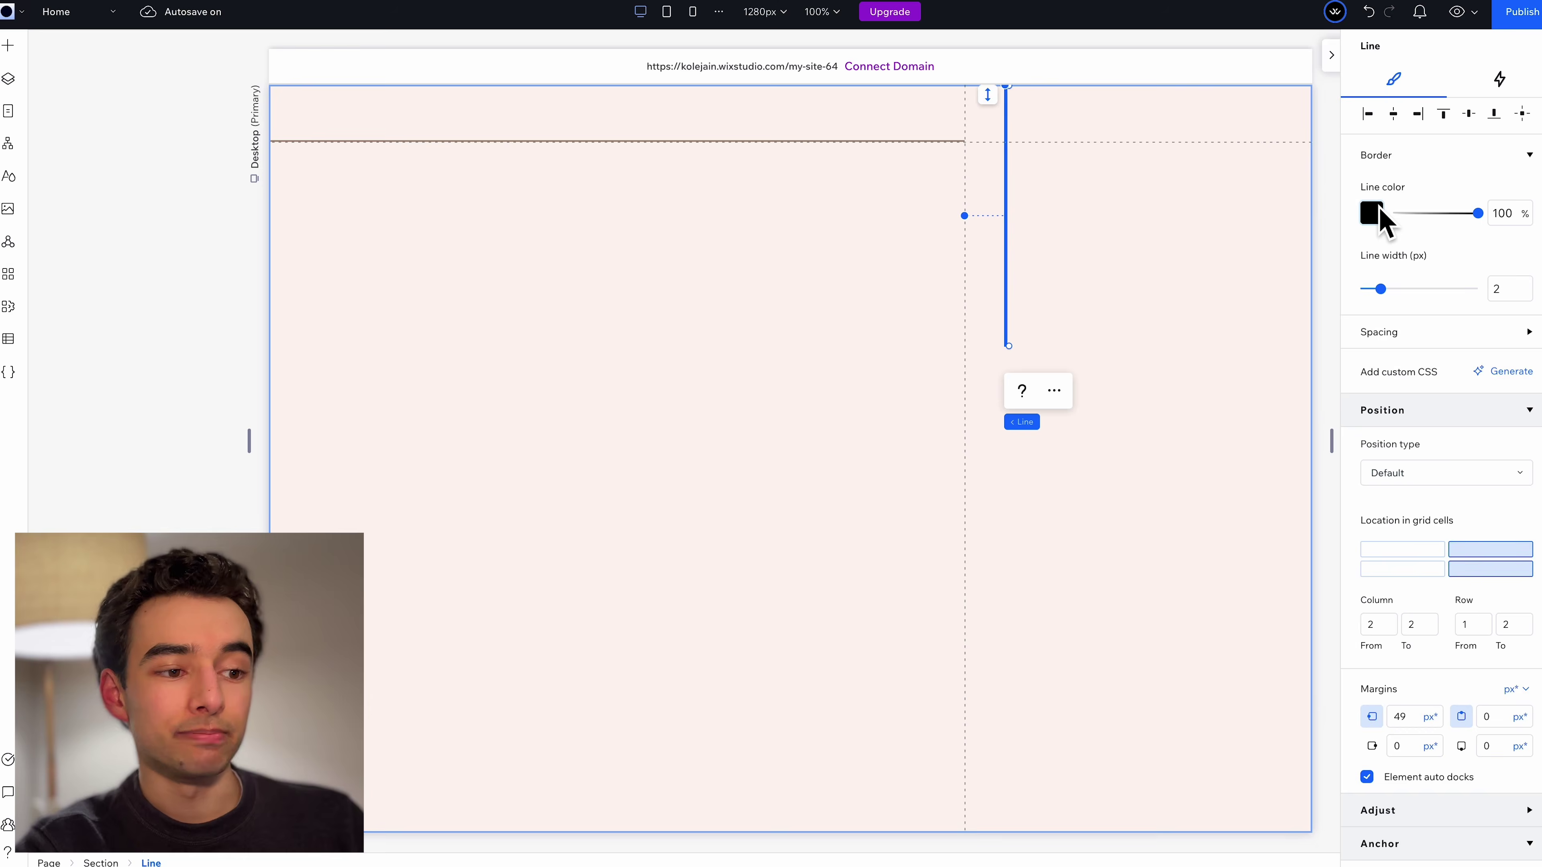
{"action": "left_click", "coordinate": [1372, 213]}
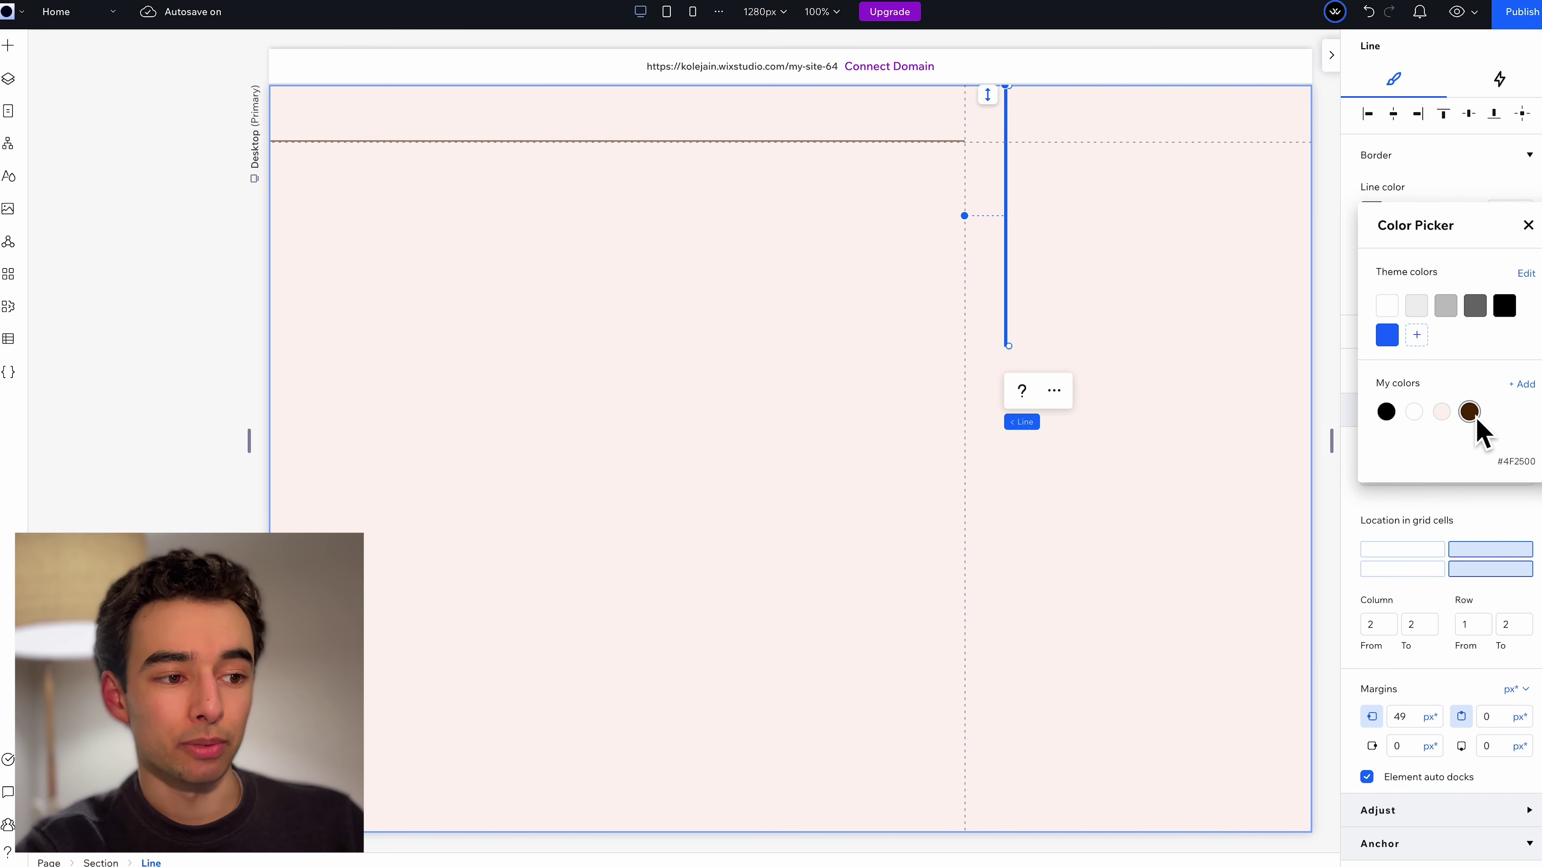
{"action": "left_click", "coordinate": [1469, 412]}
{"action": "left_click", "coordinate": [1512, 216]}
Stretch the vertical line to the section's full height and set its left margin to 0 px
{"action": "left_click", "coordinate": [987, 94]}
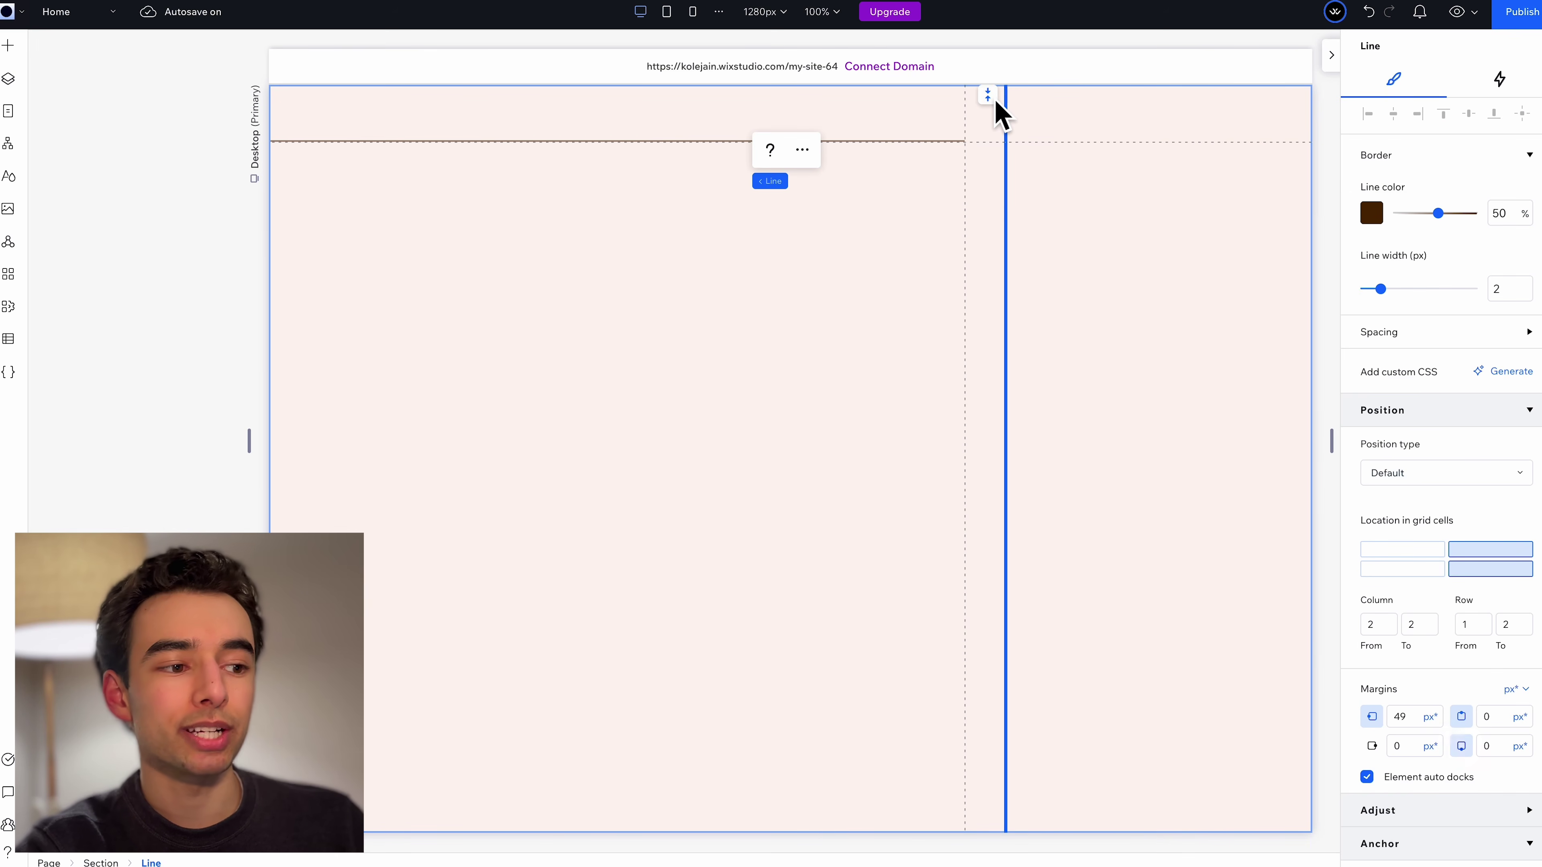
{"action": "scroll", "coordinate": [1422, 689], "scroll_direction": "down", "scroll_amount": 1}
{"action": "type", "text": "0"}
{"action": "key", "text": "Return"}
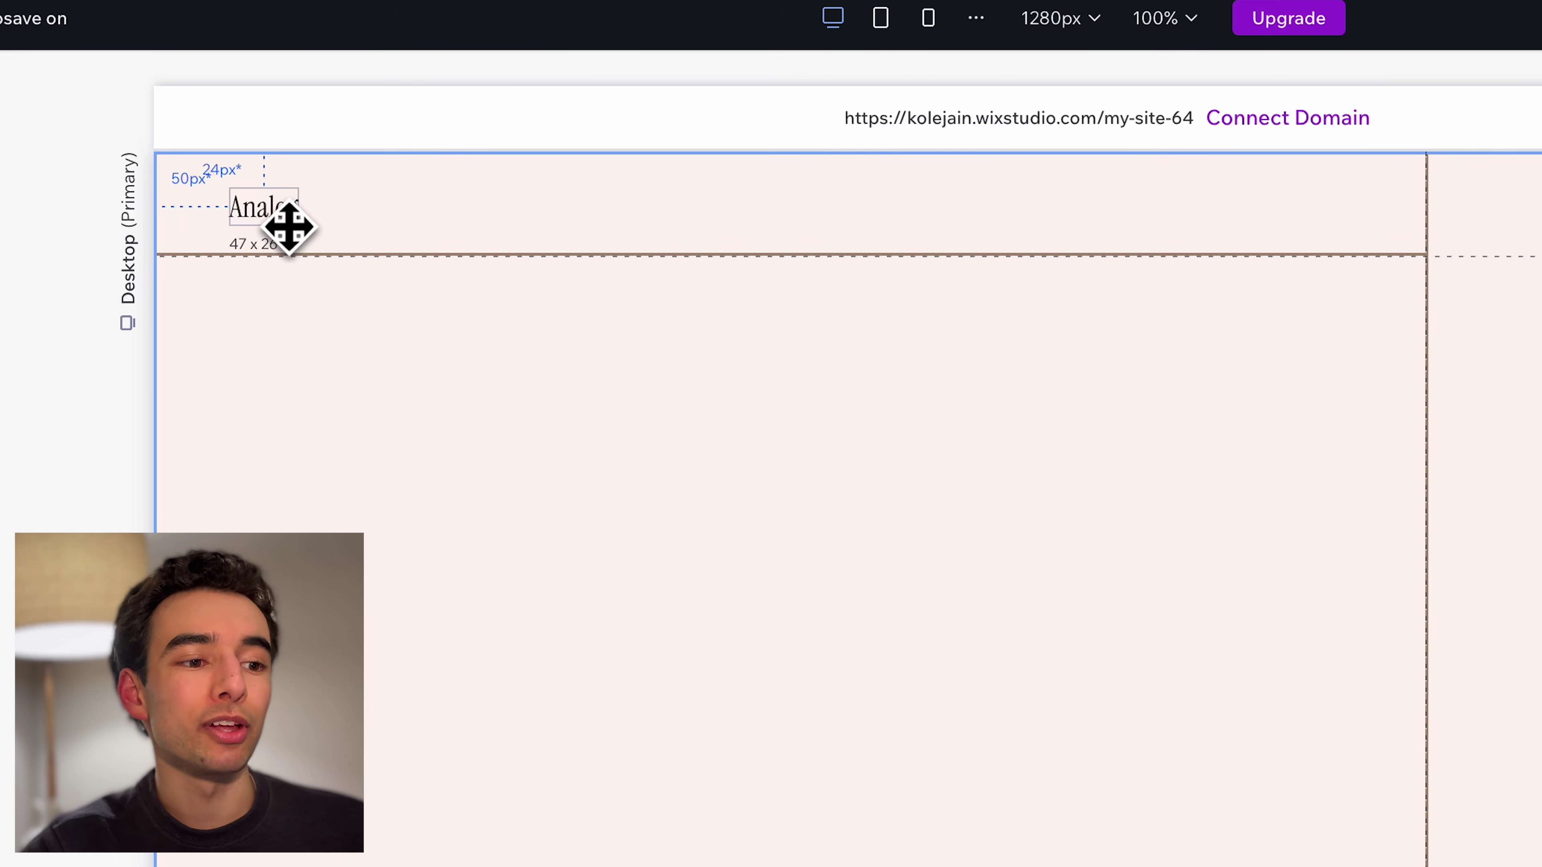
Position the Analog logo text in the header cell and place the navigation menu beside the vertical line
{"action": "left_click_drag", "start_coordinate": [286, 227], "coordinate": [277, 220]}
{"action": "left_click_drag", "start_coordinate": [659, 562], "coordinate": [1057, 241]}
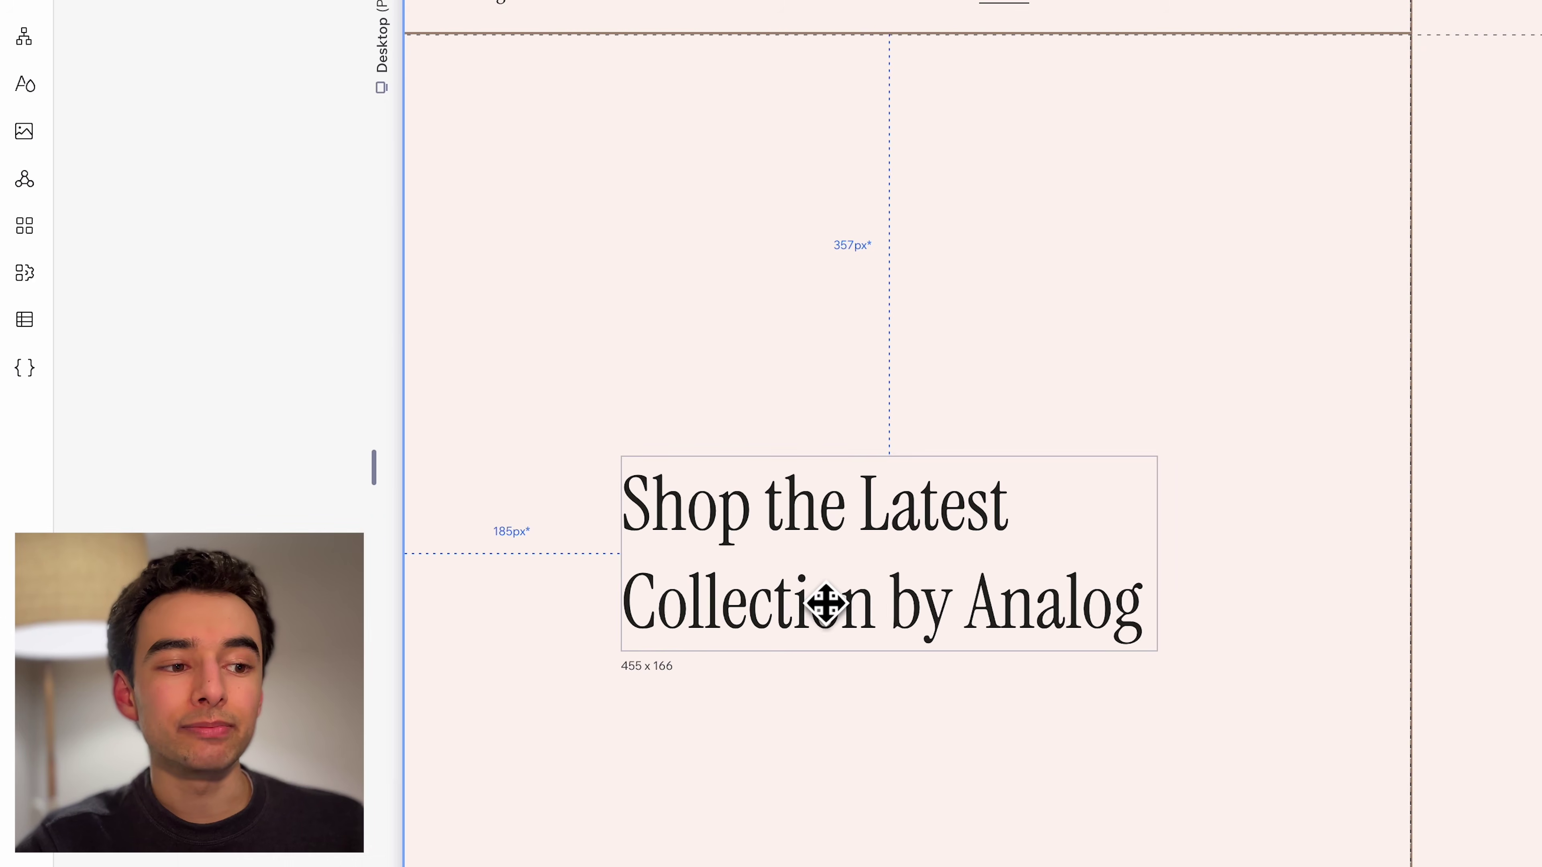
Arrange the launch label, "Shop the Latest Collection by Analog" headline and description below the header, and combine them in a stack
{"action": "left_click_drag", "start_coordinate": [825, 605], "coordinate": [613, 255]}
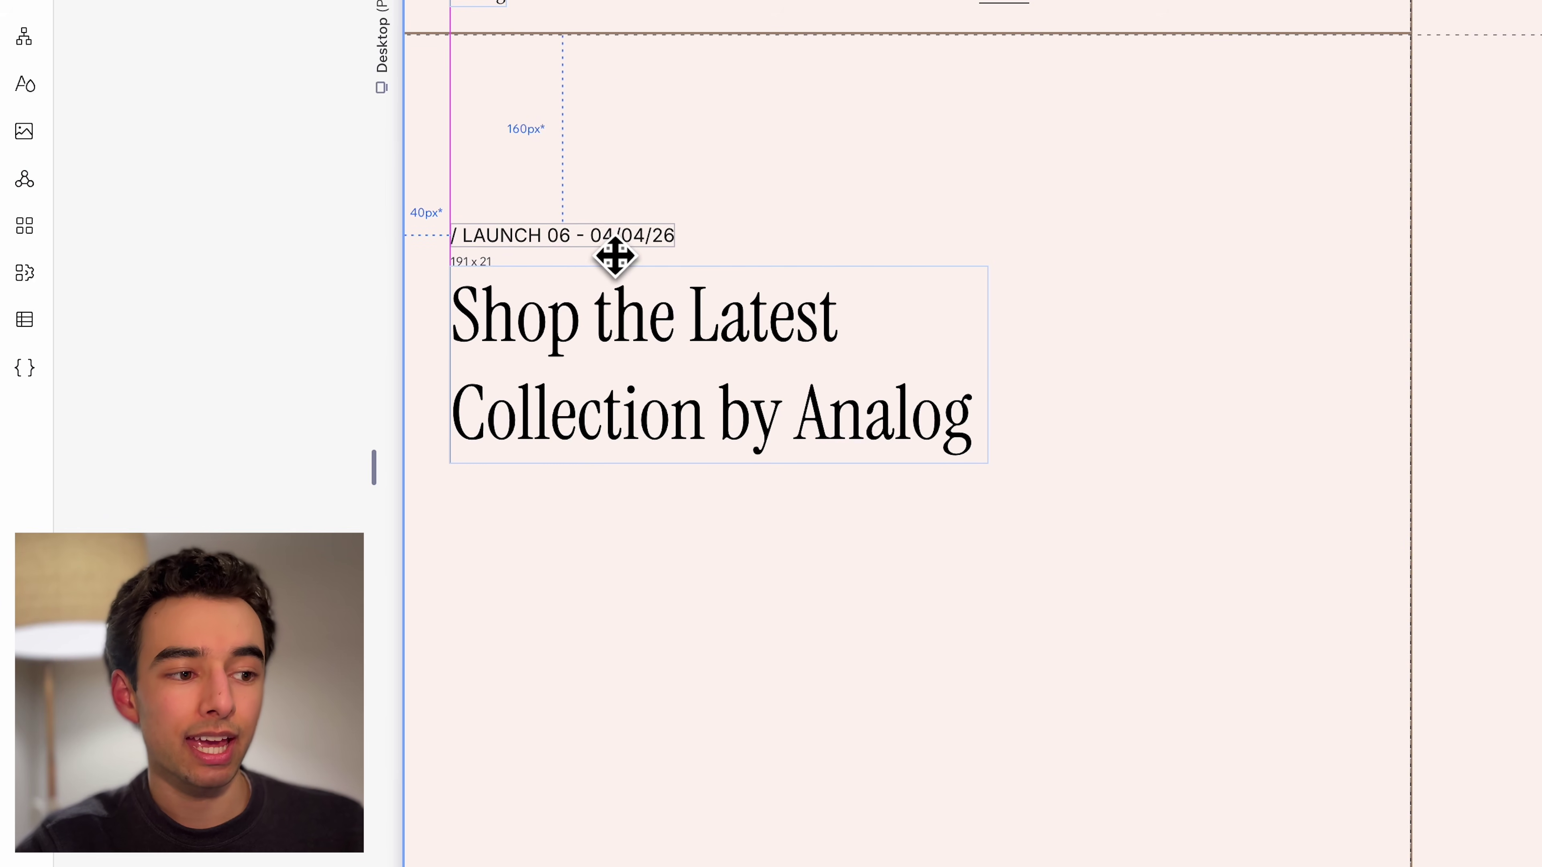
{"action": "left_click_drag", "start_coordinate": [764, 408], "coordinate": [730, 534]}
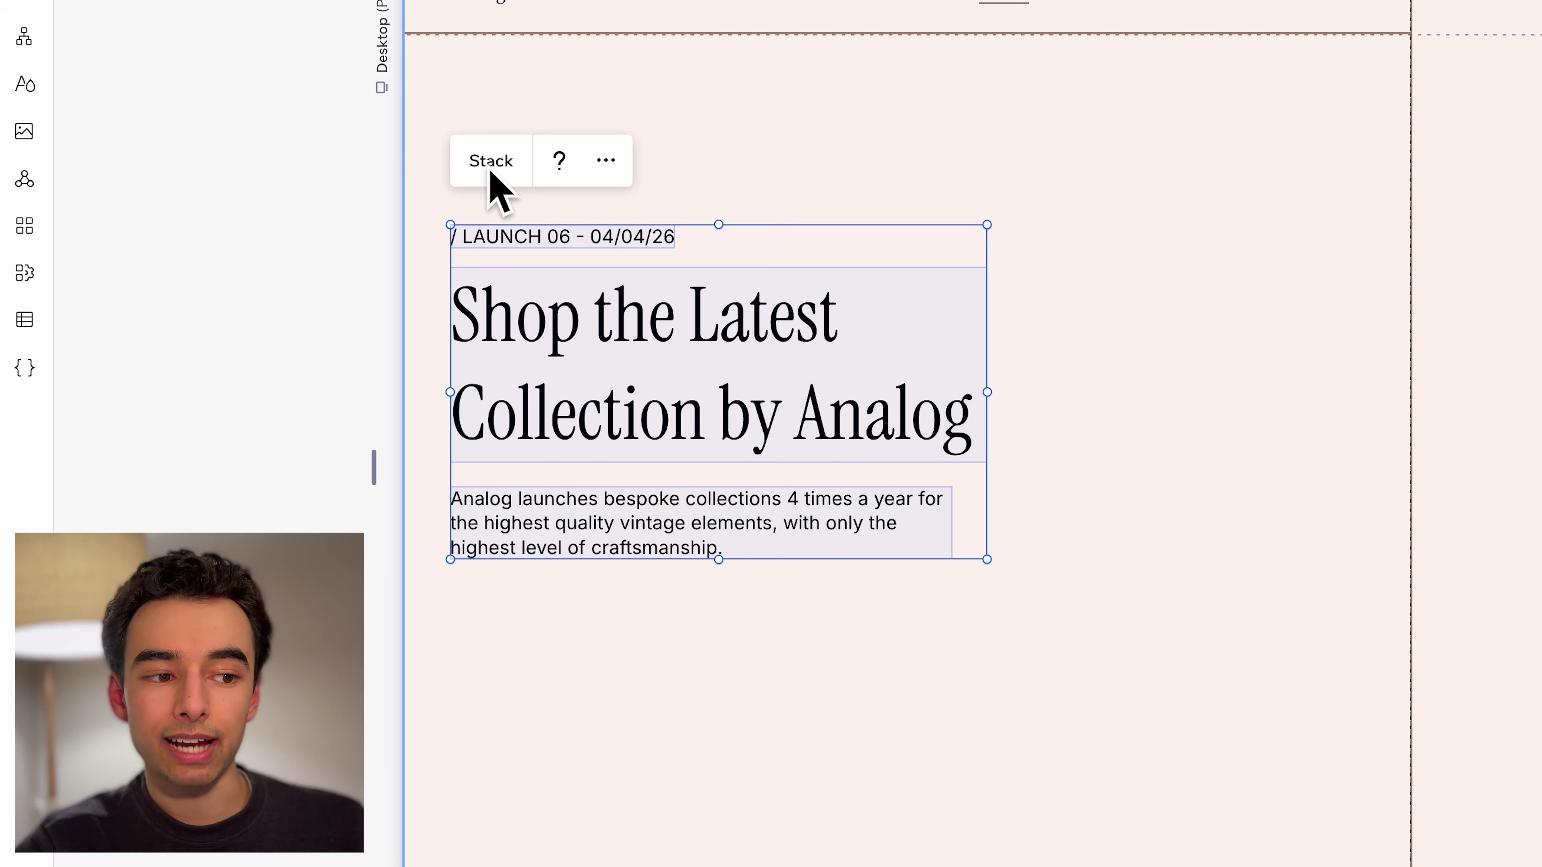
{"action": "left_click", "coordinate": [489, 169]}
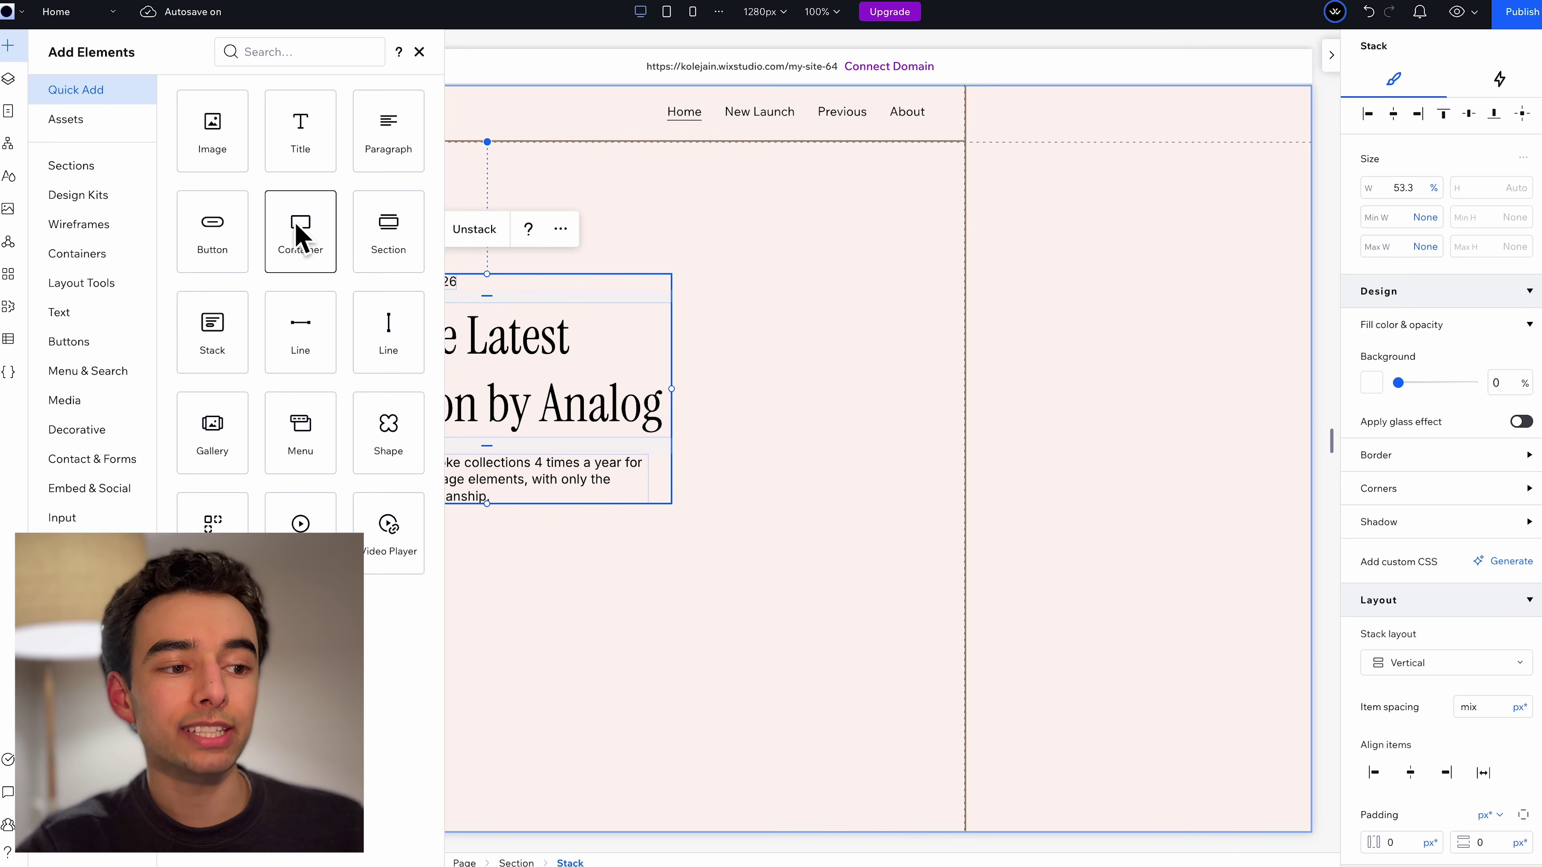
Add a container below the text stack and set its horizontal and vertical padding to 8 px
{"action": "left_click_drag", "start_coordinate": [295, 226], "coordinate": [452, 717]}
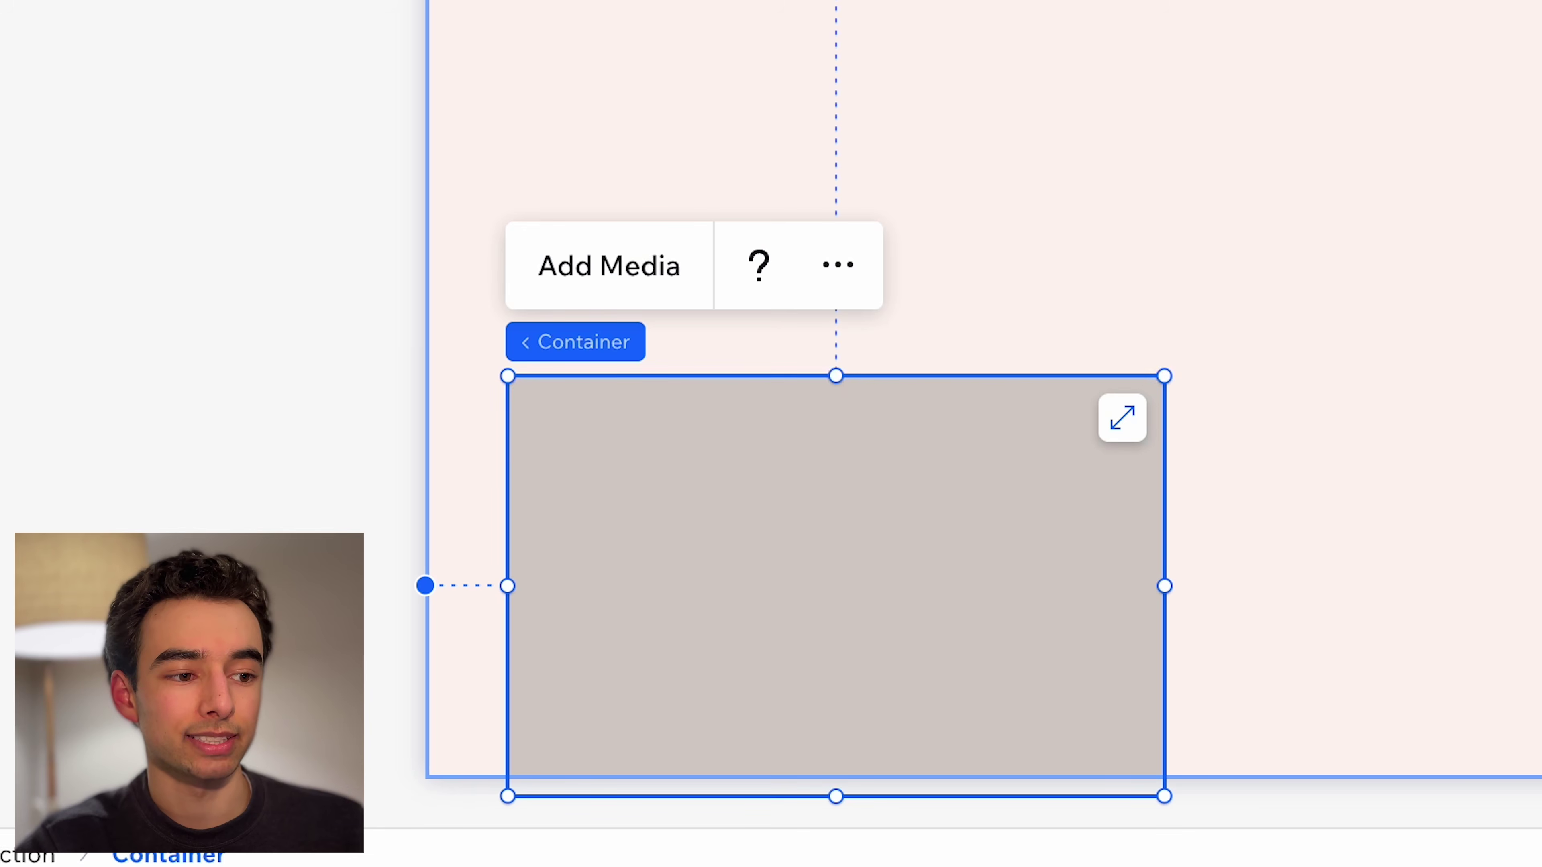
{"action": "left_click", "coordinate": [1126, 385]}
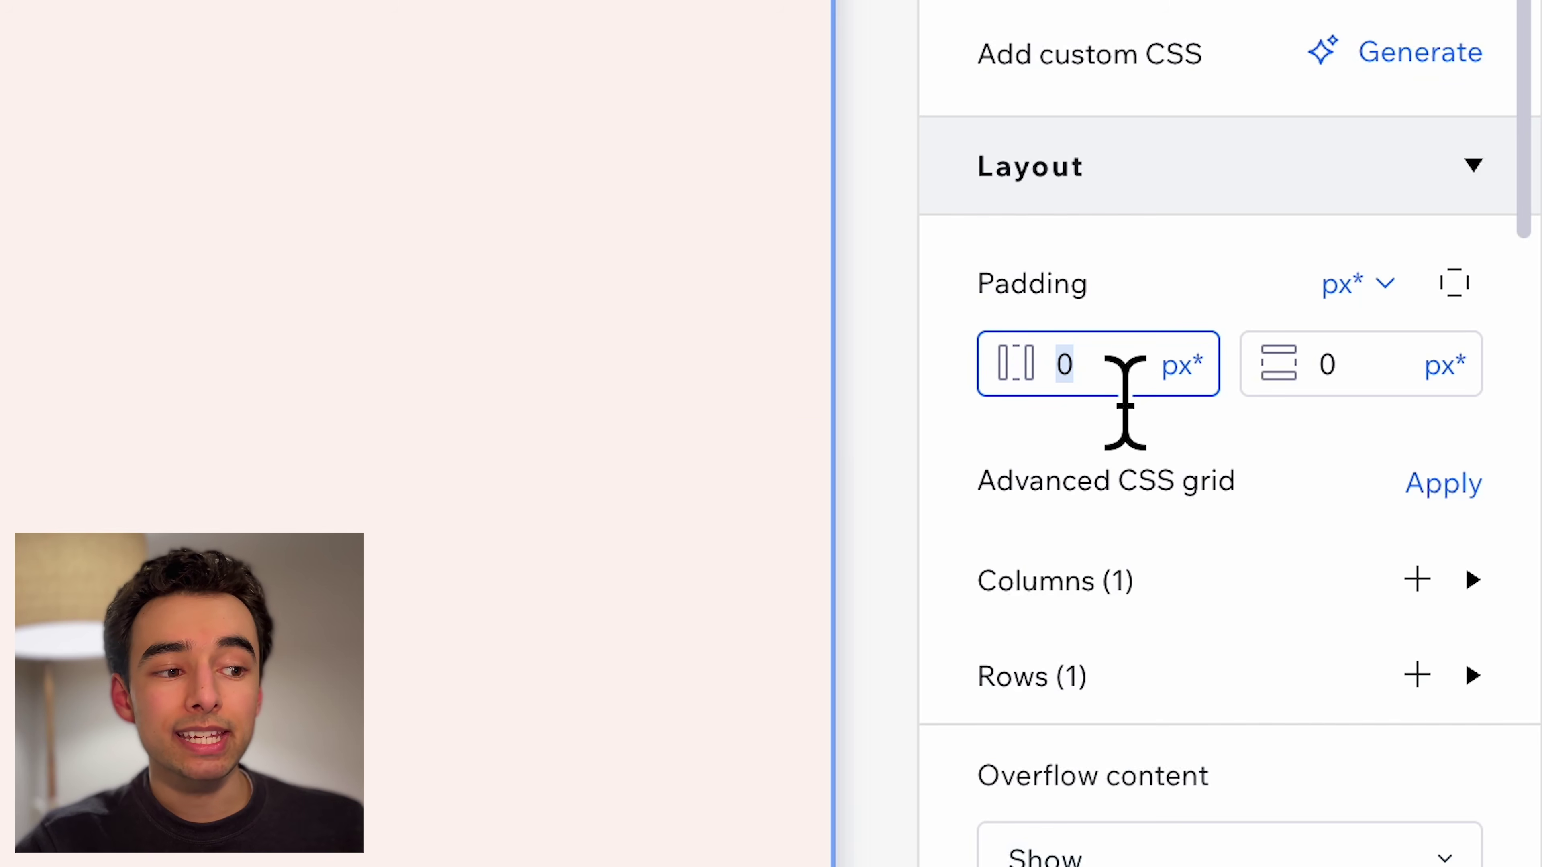
{"action": "type", "text": "8"}
{"action": "left_click", "coordinate": [1372, 385]}
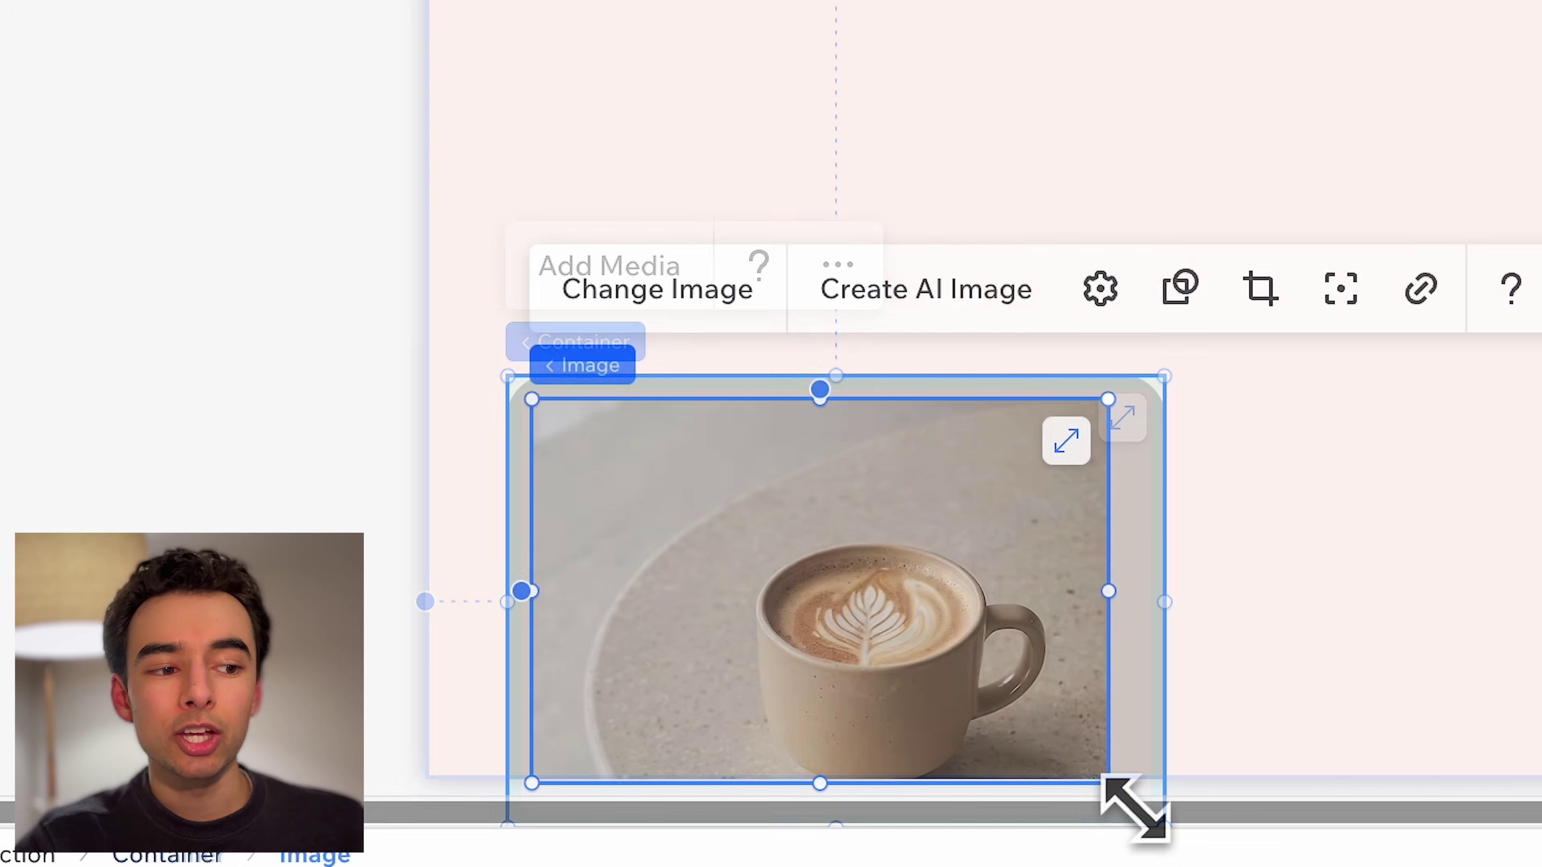
Shrink the coffee cup image to a small thumbnail and narrow the container around the "Watch the showreel" text
{"action": "left_click_drag", "start_coordinate": [1129, 806], "coordinate": [913, 665]}
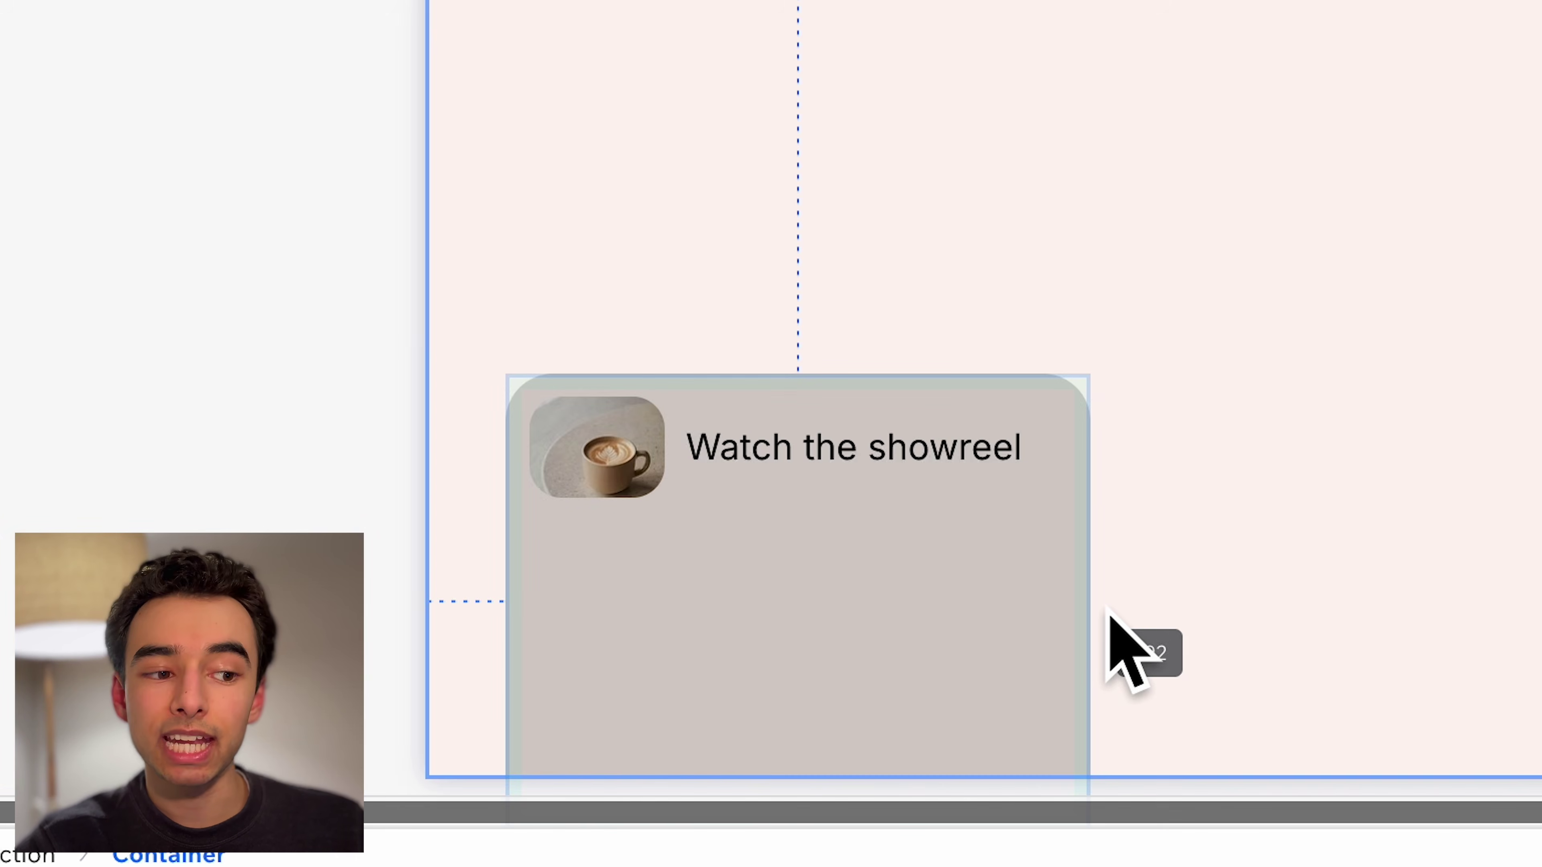
{"action": "left_click", "coordinate": [1091, 602]}
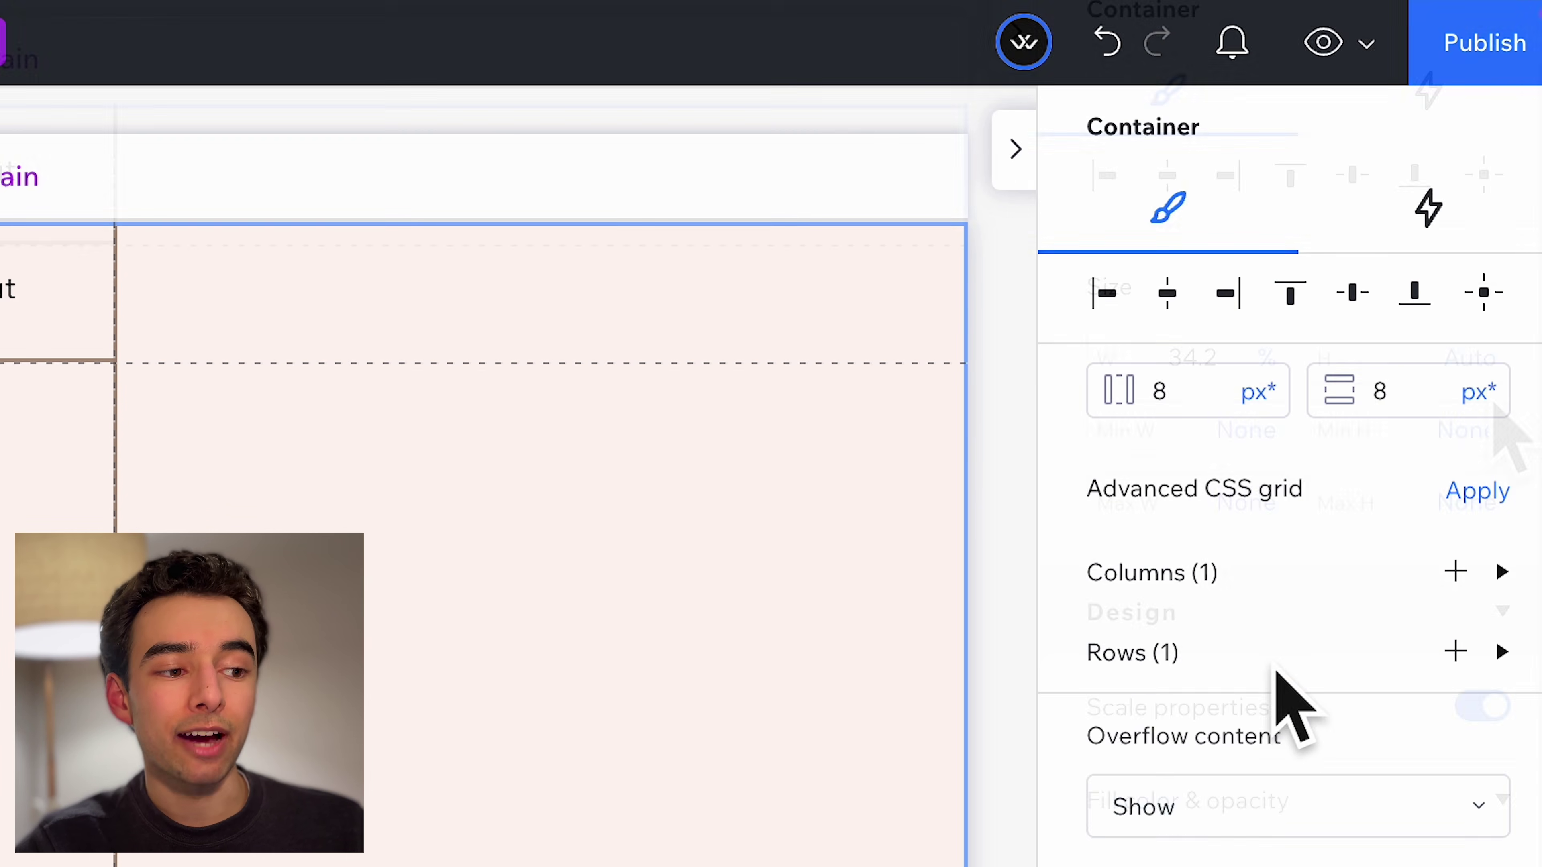
Change the min/max sizing of the showreel container's row so the container's height fits its content
{"action": "left_click", "coordinate": [1269, 668]}
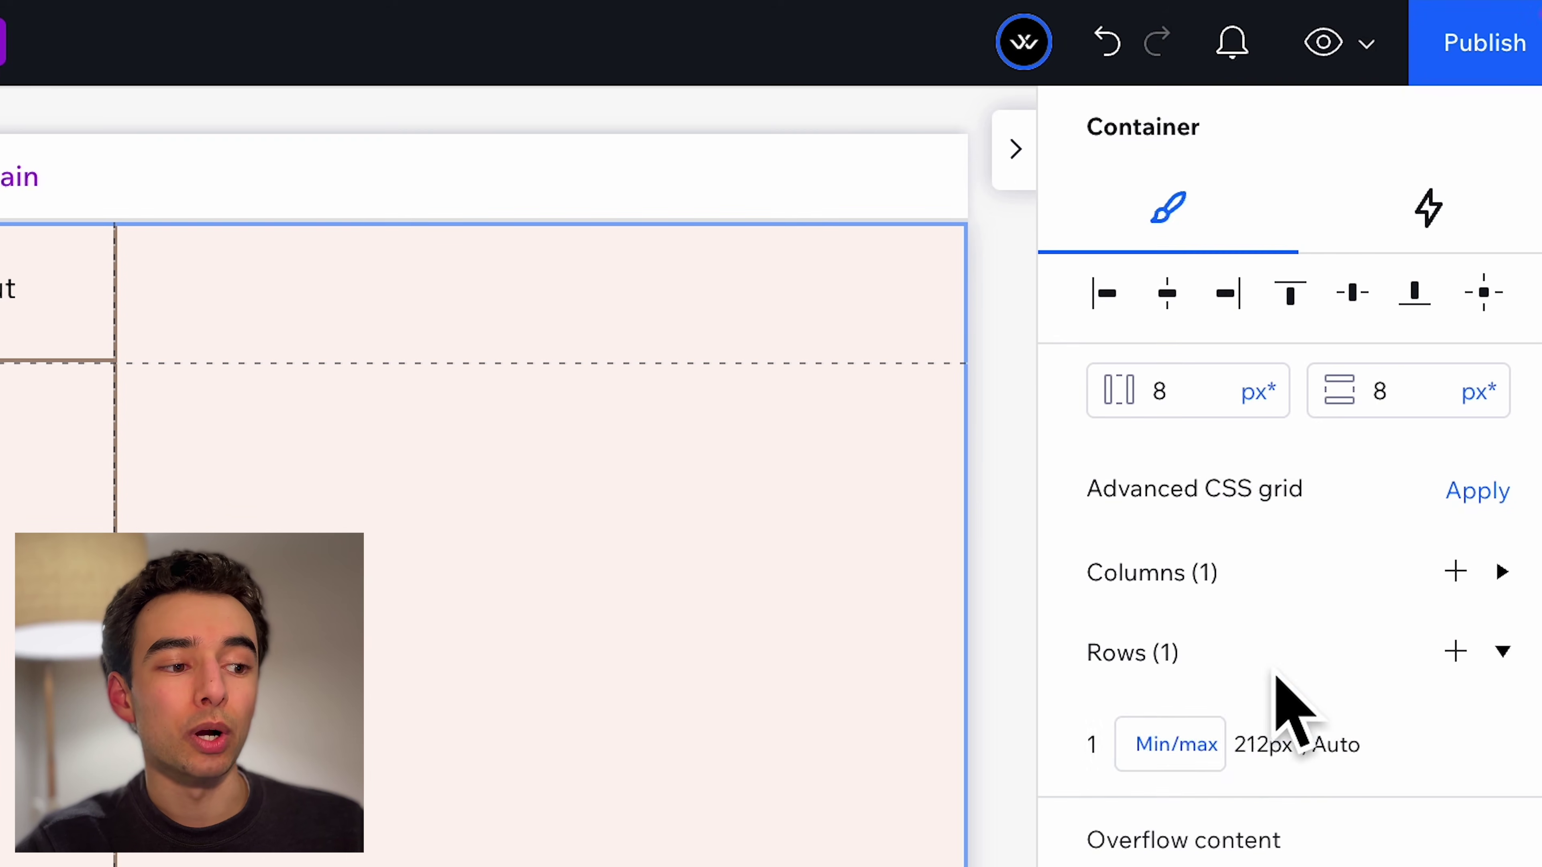
{"action": "left_click", "coordinate": [1202, 750]}
{"action": "left_click", "coordinate": [1210, 183]}
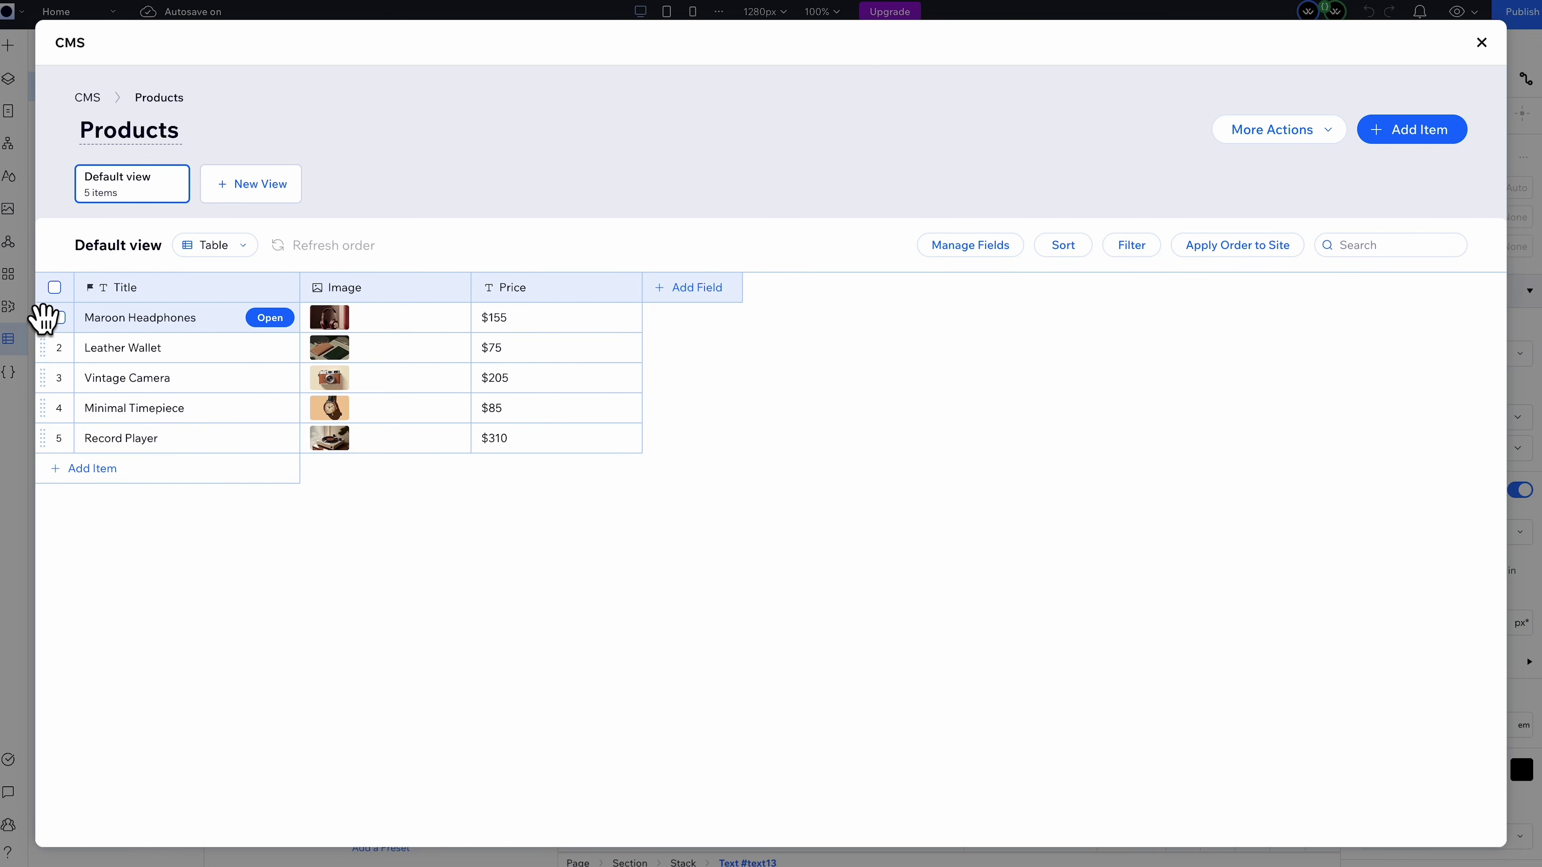
Move the Maroon Headphones item further down in the Products collection
{"action": "left_click_drag", "start_coordinate": [44, 318], "coordinate": [41, 421]}
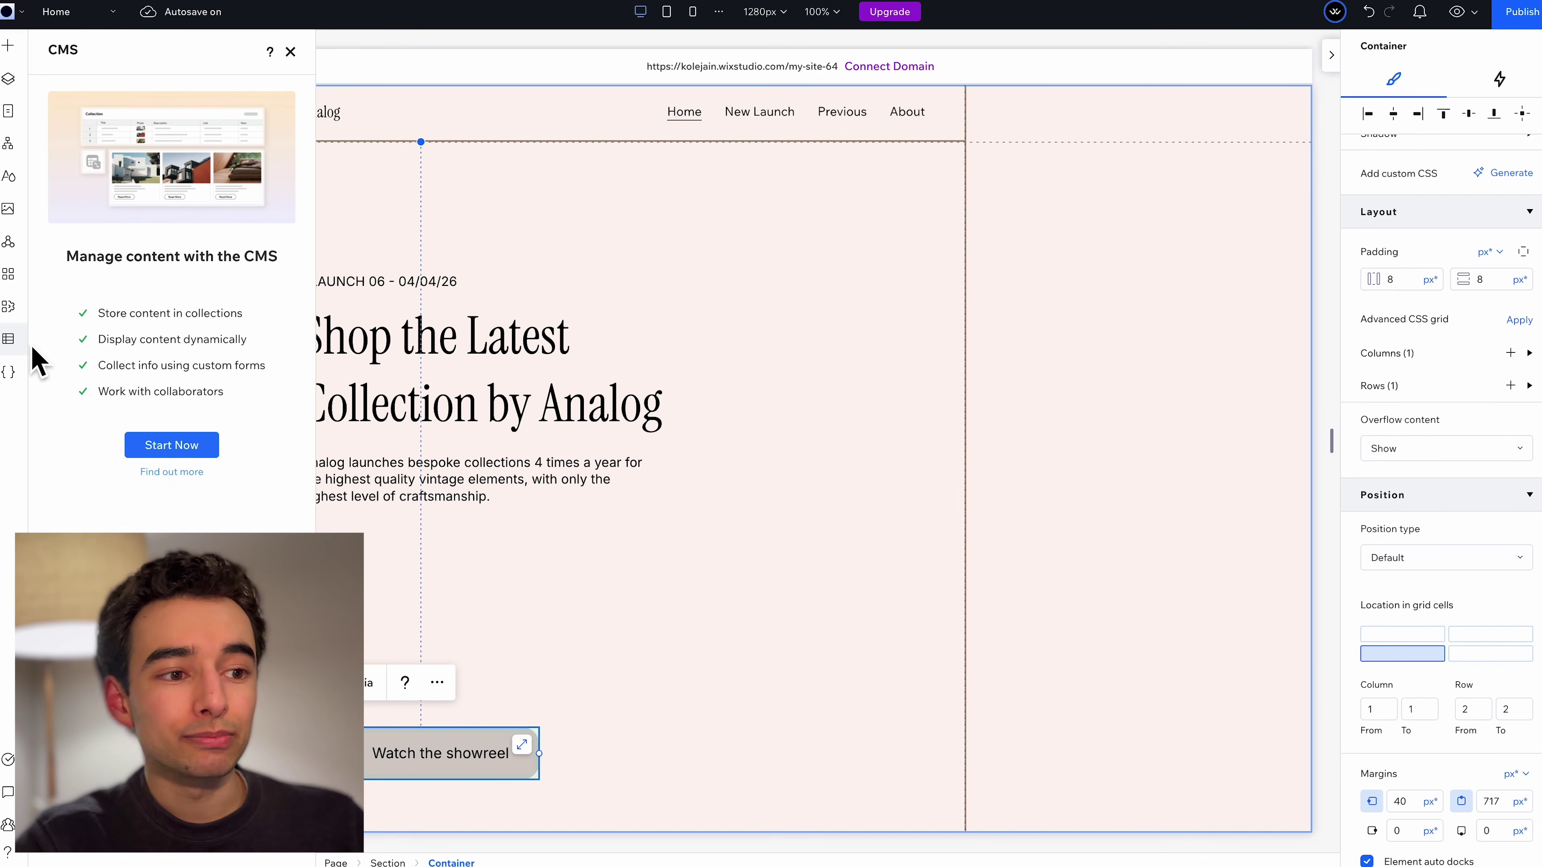
Start using the CMS and create a collection named Products from scratch
{"action": "left_click", "coordinate": [159, 448]}
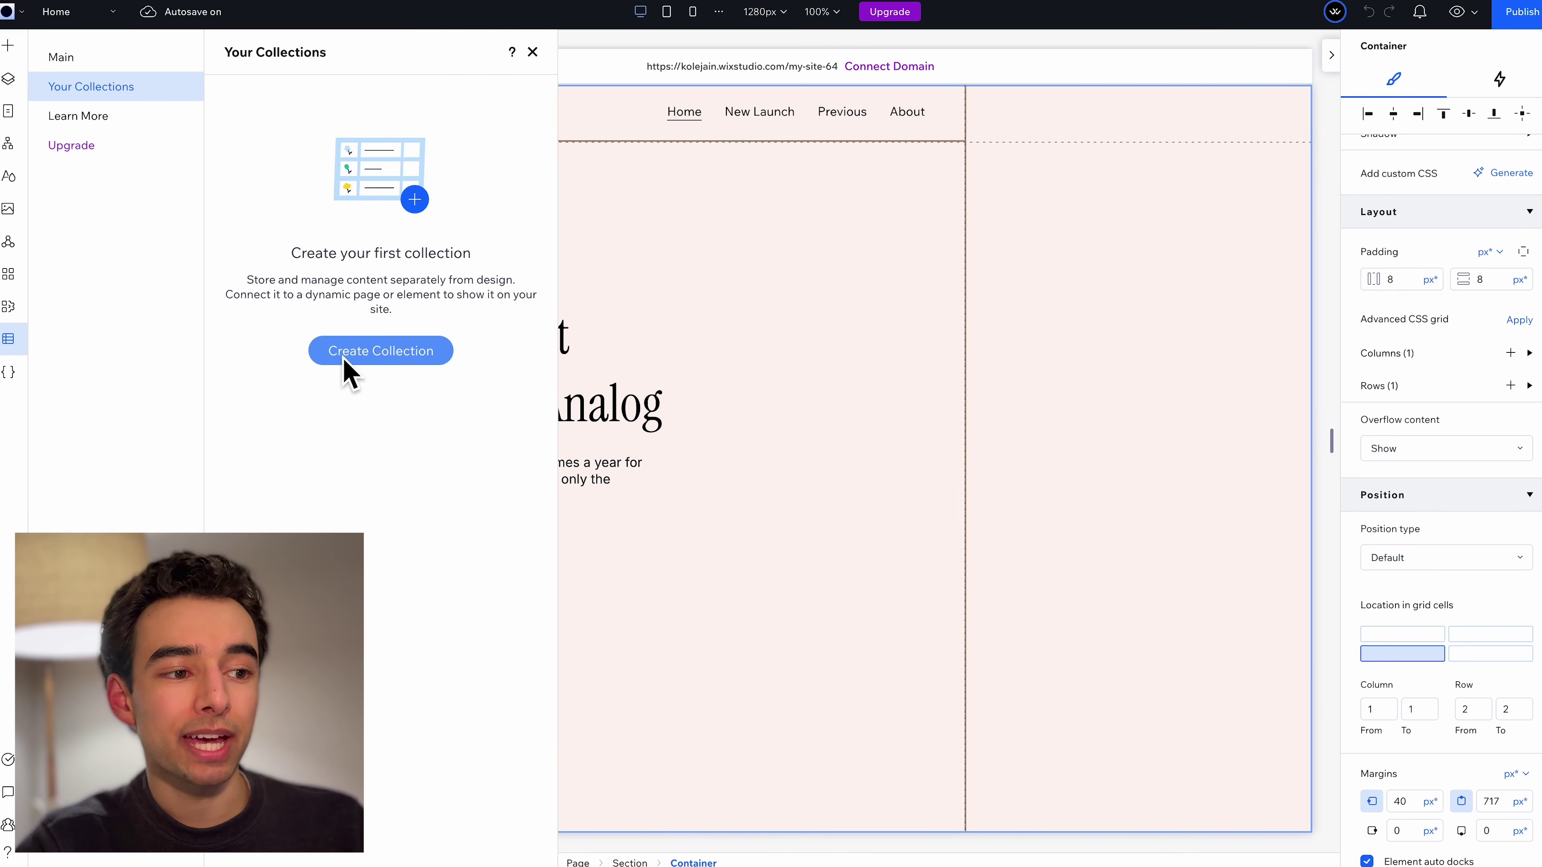
{"action": "left_click", "coordinate": [345, 362]}
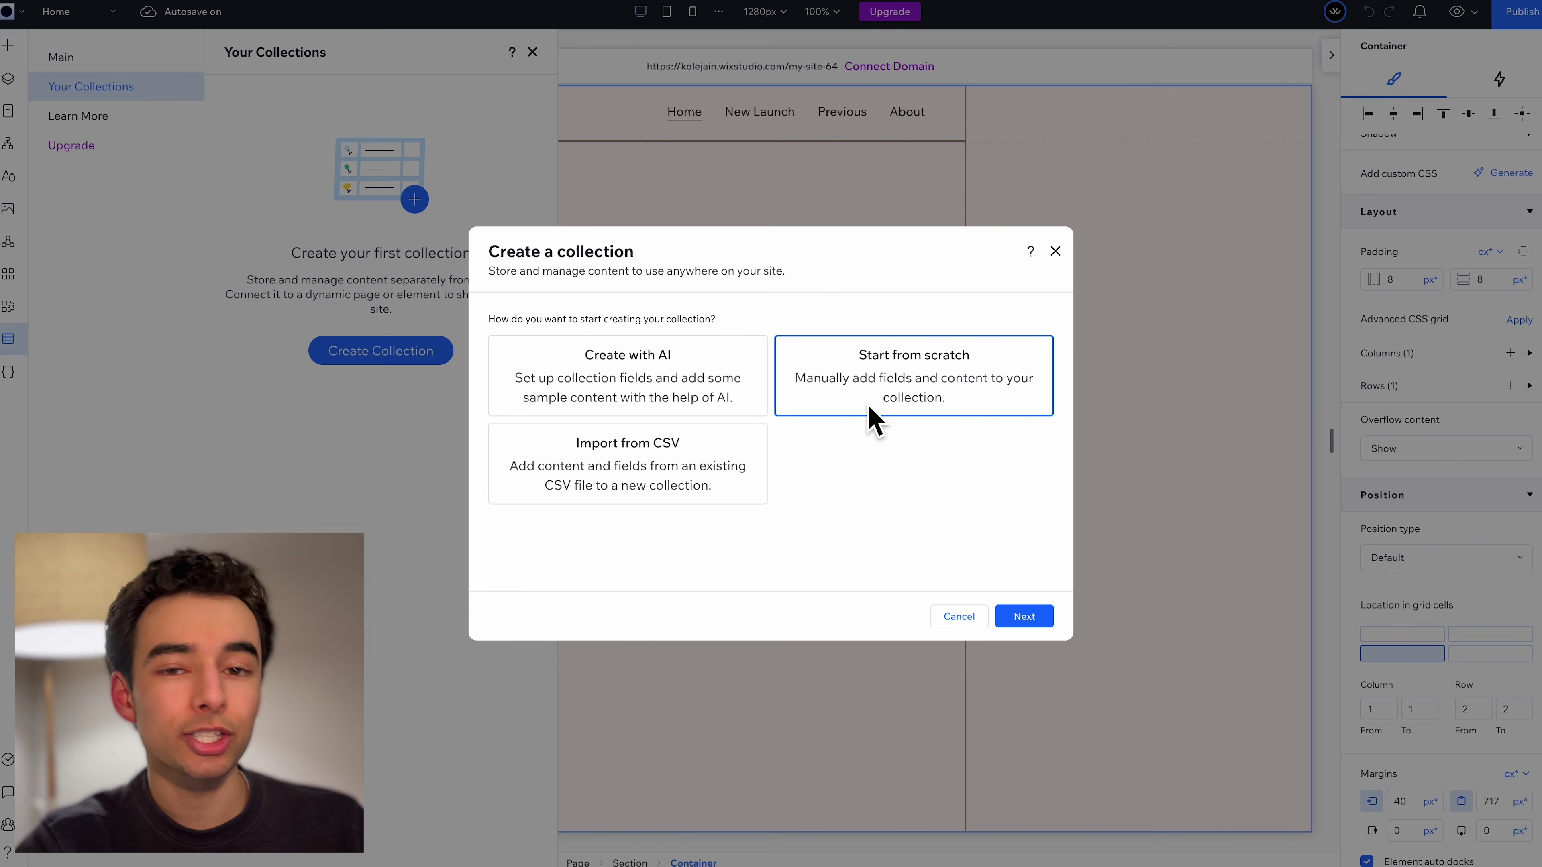
{"action": "left_click", "coordinate": [872, 420]}
{"action": "type", "text": "Products"}
{"action": "left_click", "coordinate": [1024, 616]}
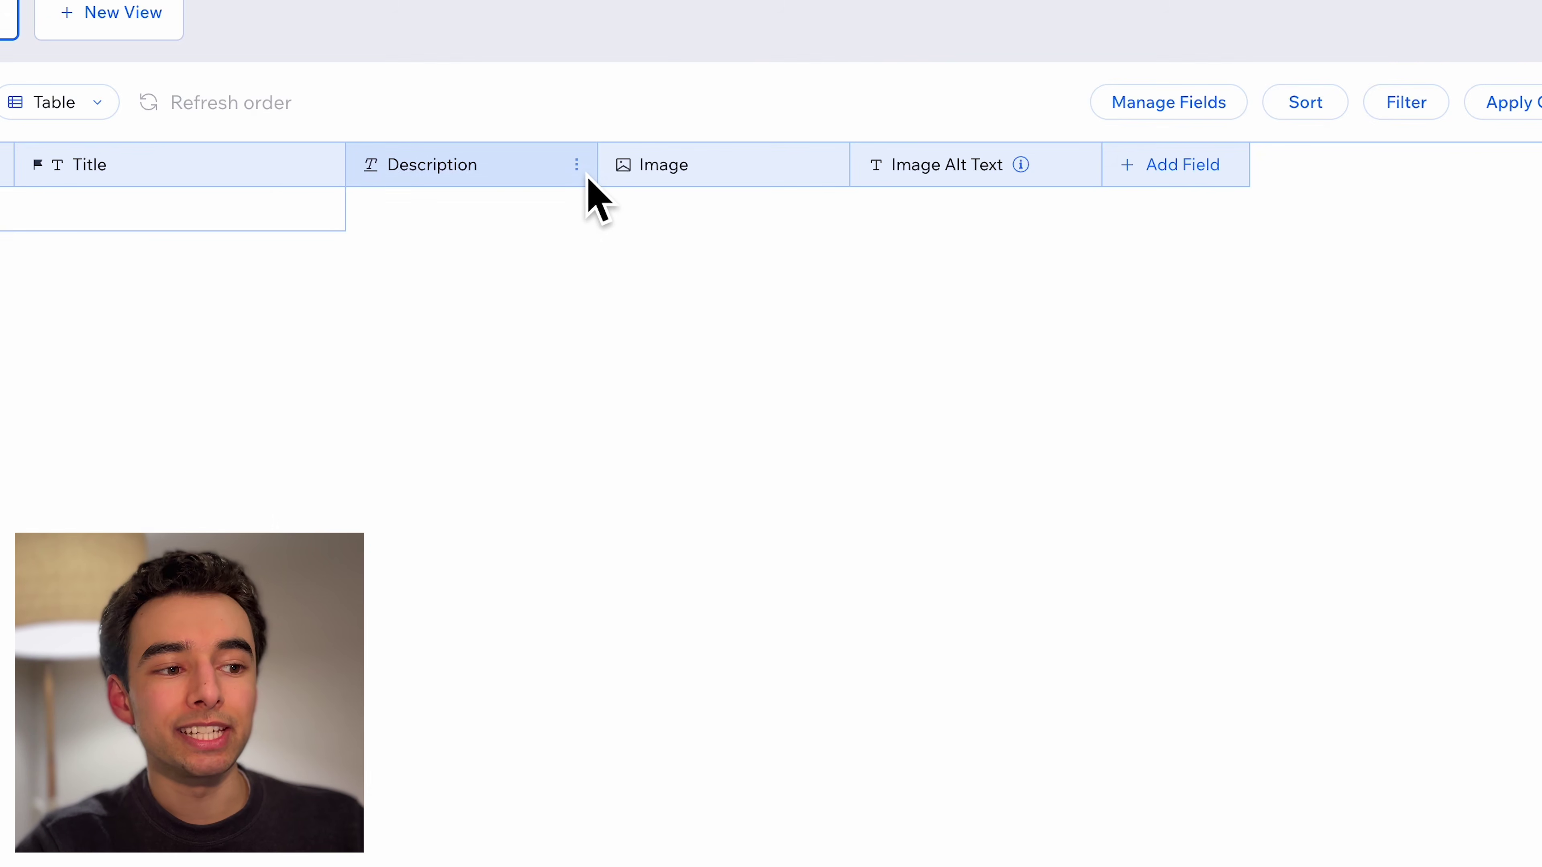
Rename the Description field as Price and delete the Status field from the Products collection
{"action": "left_click", "coordinate": [583, 173]}
{"action": "left_click", "coordinate": [553, 214]}
{"action": "type", "text": "Pric"}
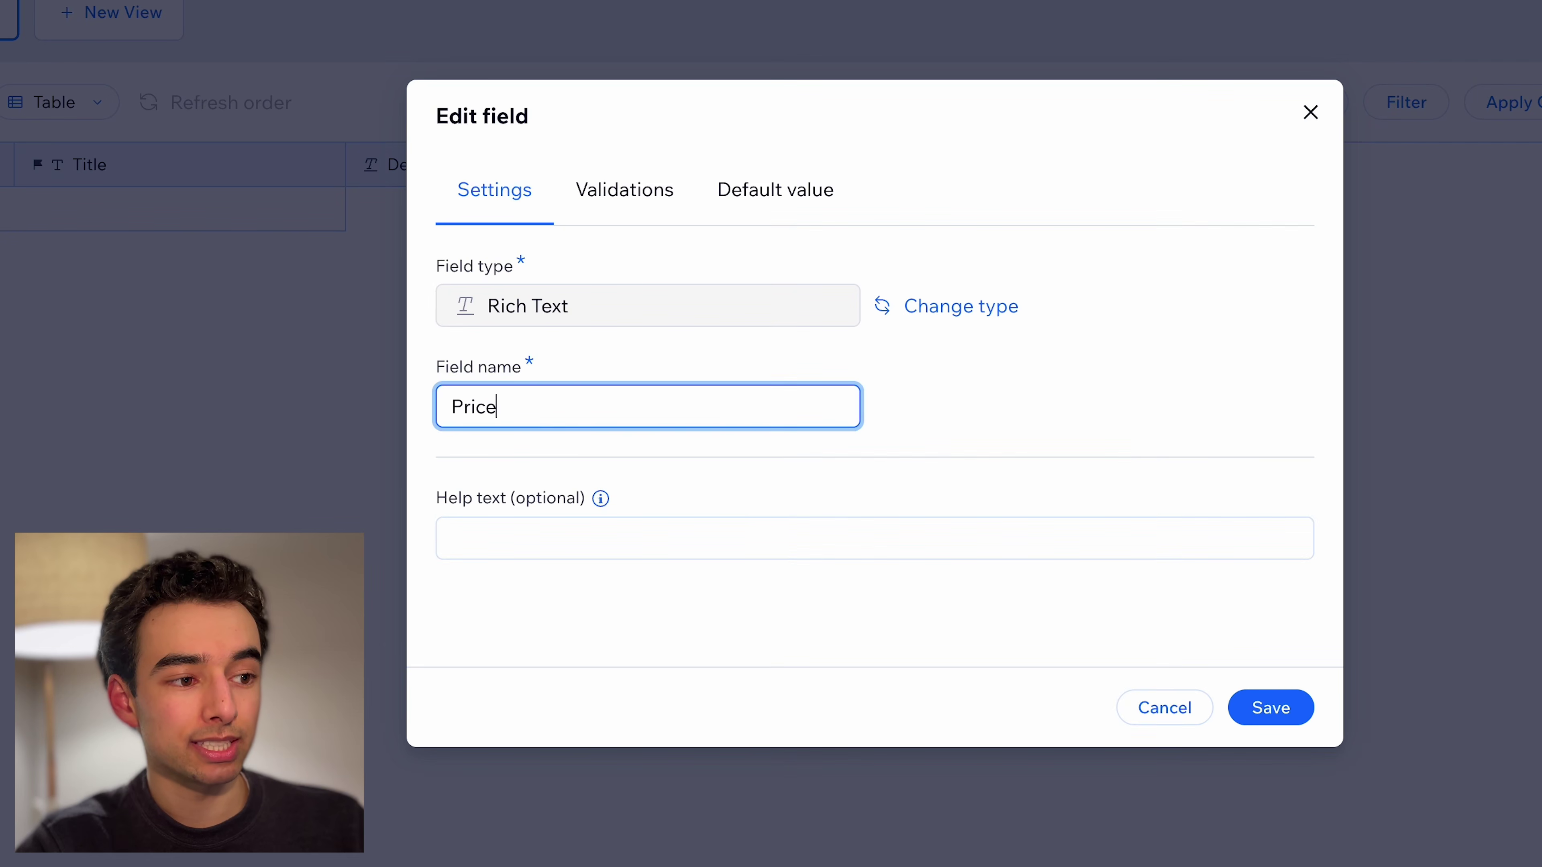
{"action": "type", "text": "e"}
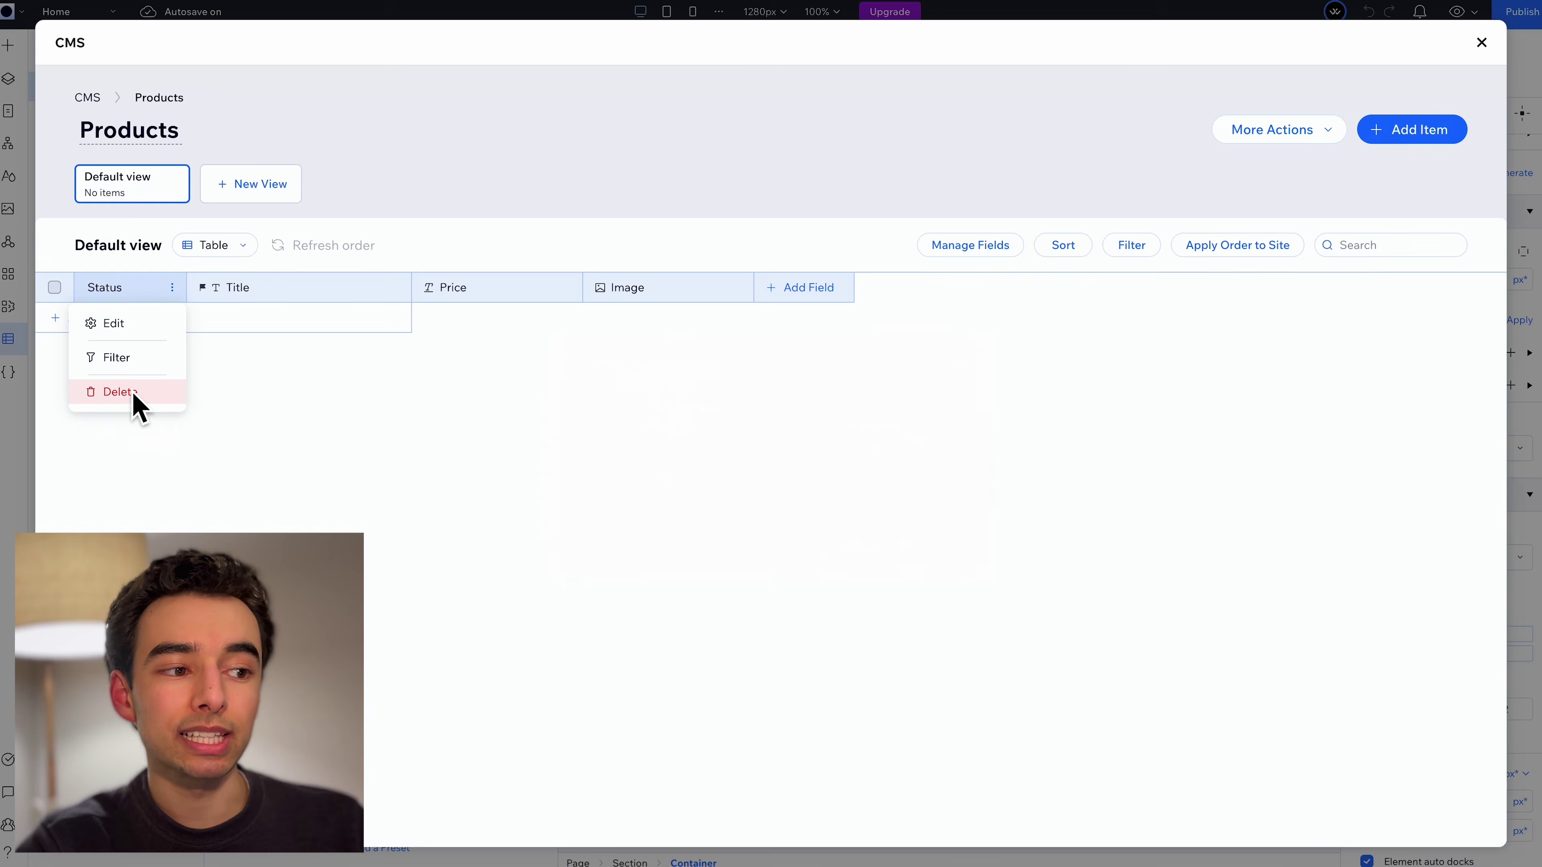
{"action": "left_click", "coordinate": [131, 392]}
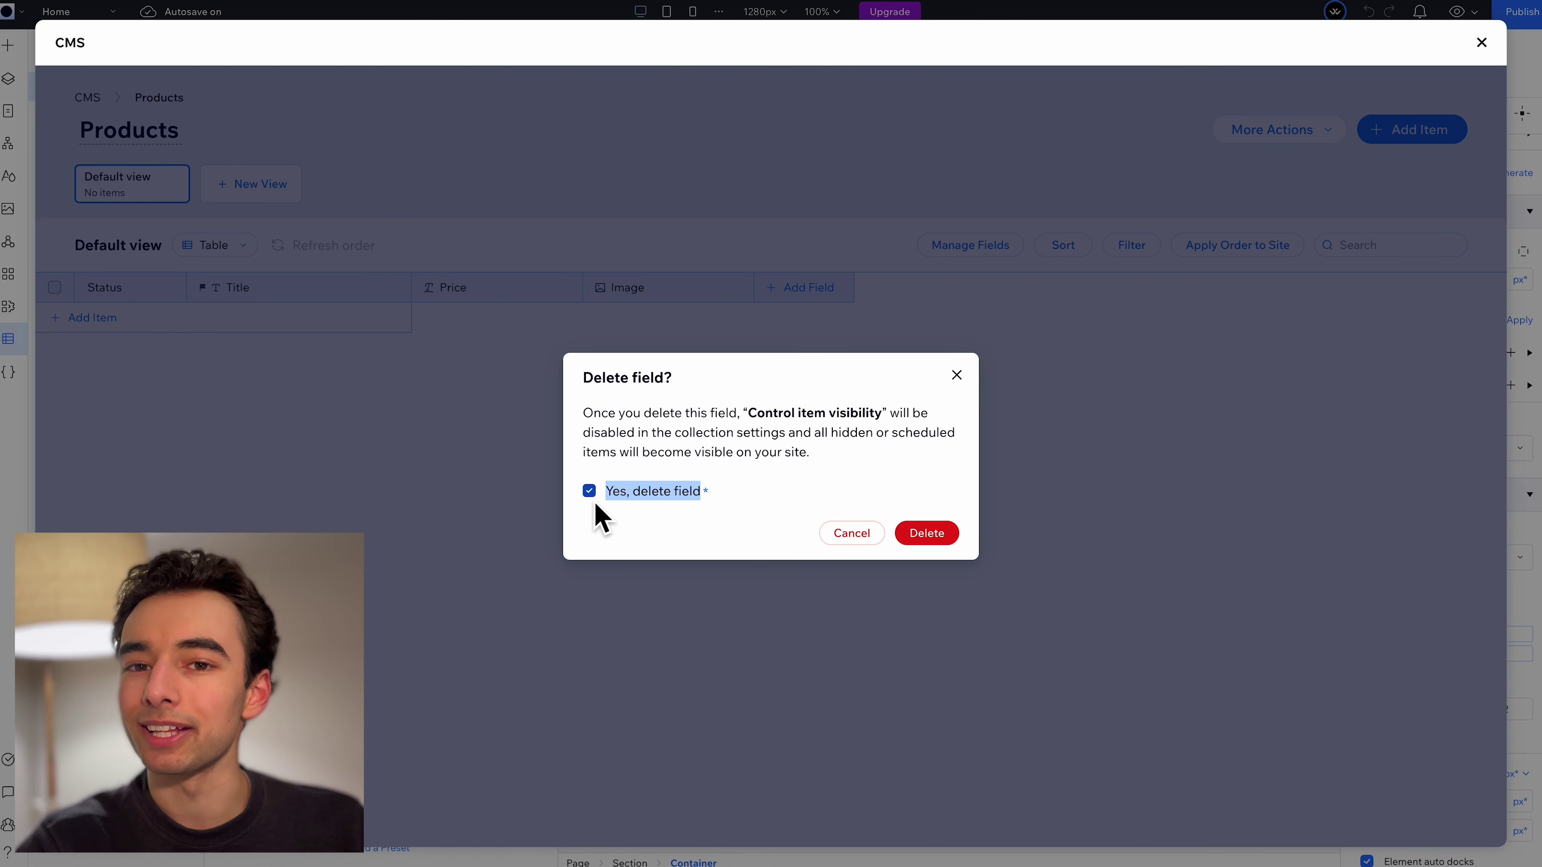
{"action": "left_click", "coordinate": [928, 543]}
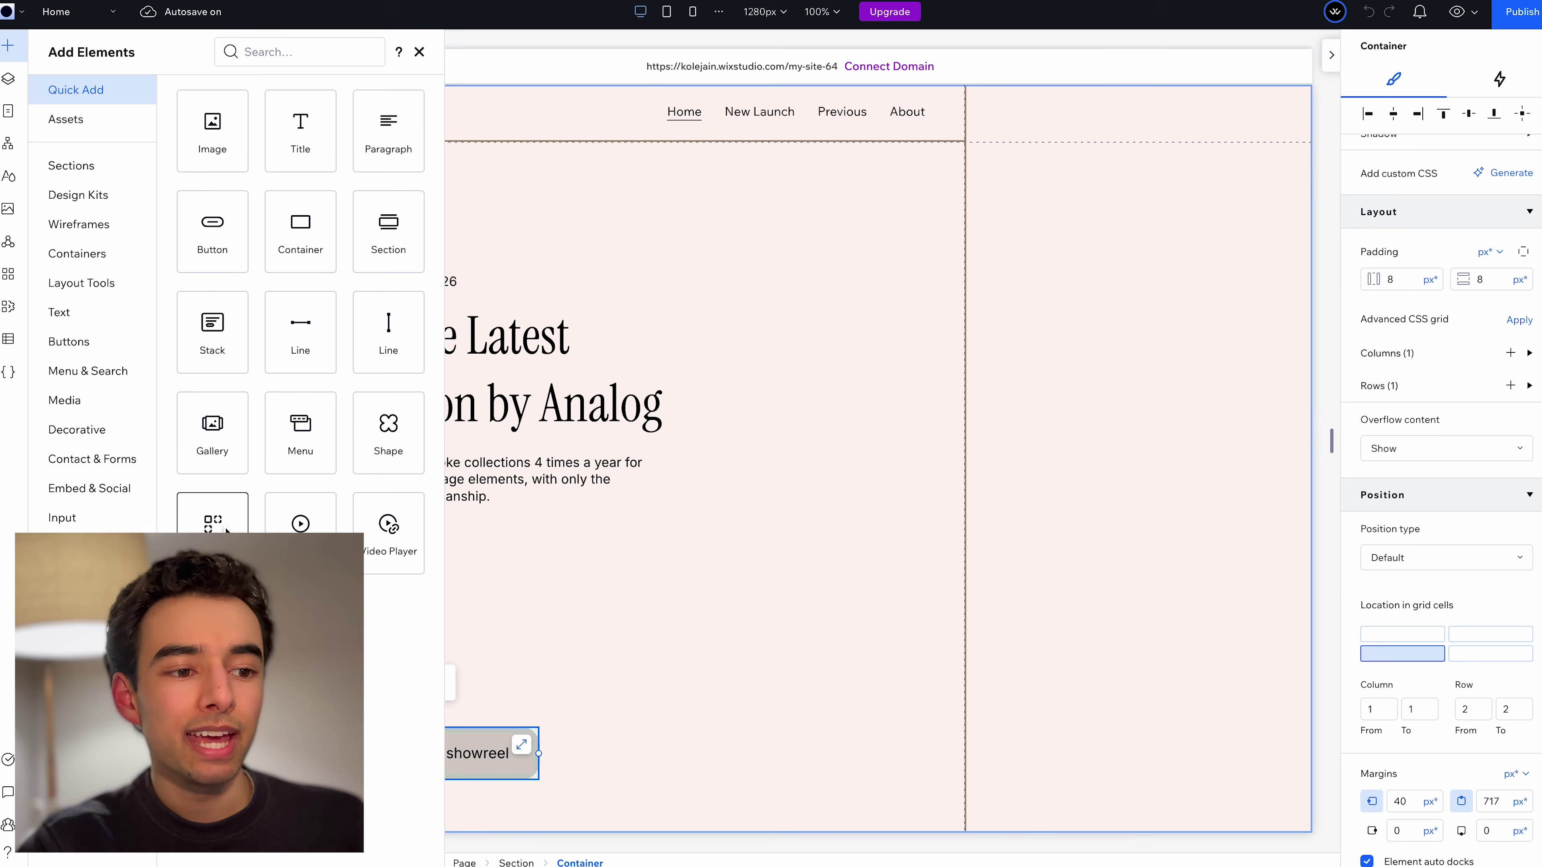
Add a repeater to the hero section's narrow column and set its display type to List
{"action": "left_click_drag", "start_coordinate": [516, 733], "coordinate": [1163, 175]}
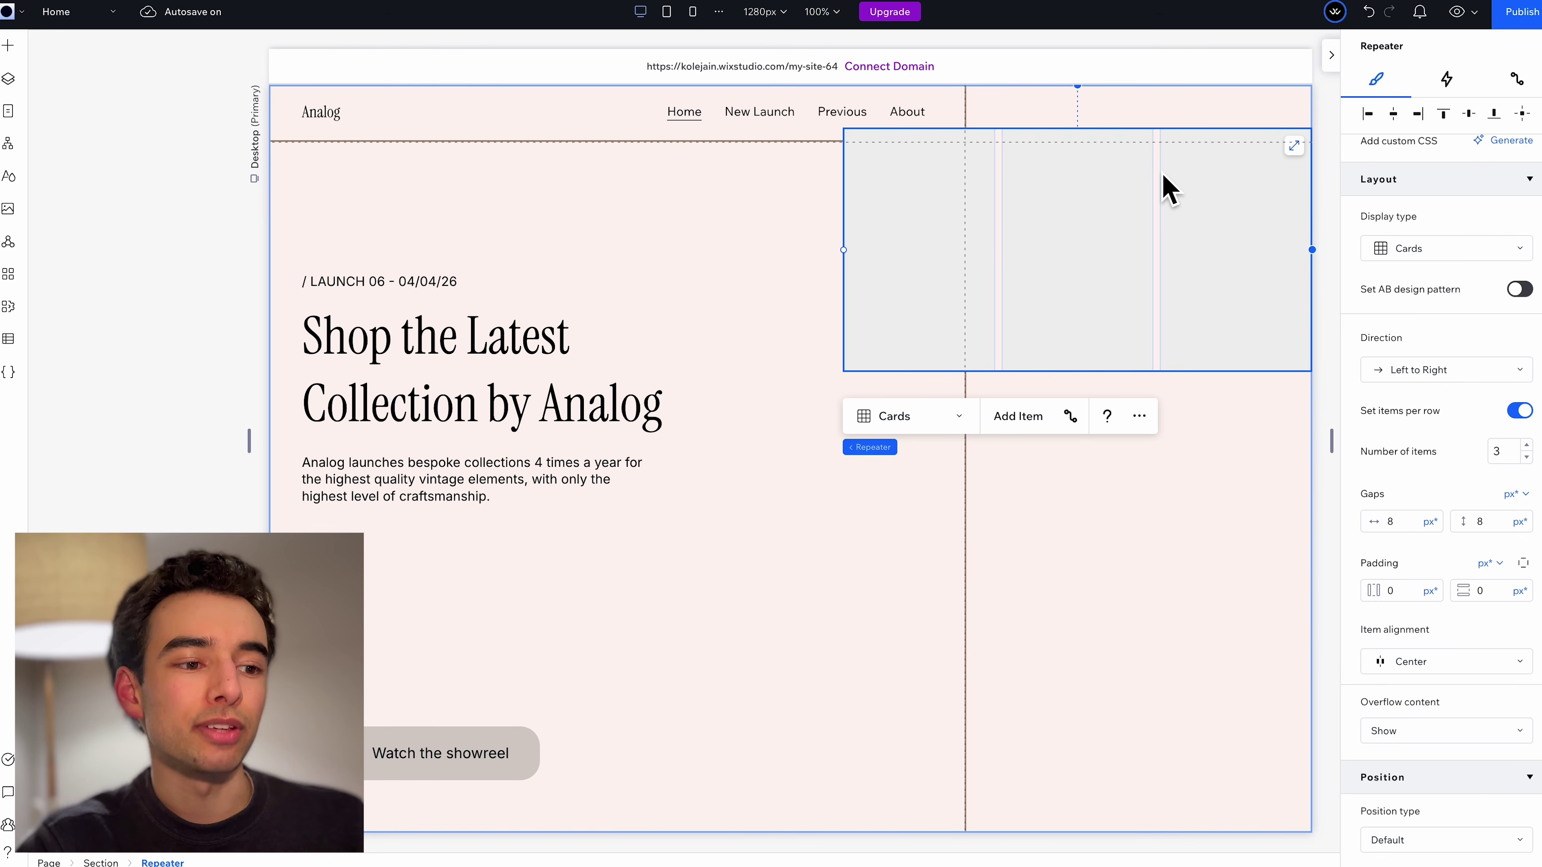
{"action": "left_click", "coordinate": [897, 424]}
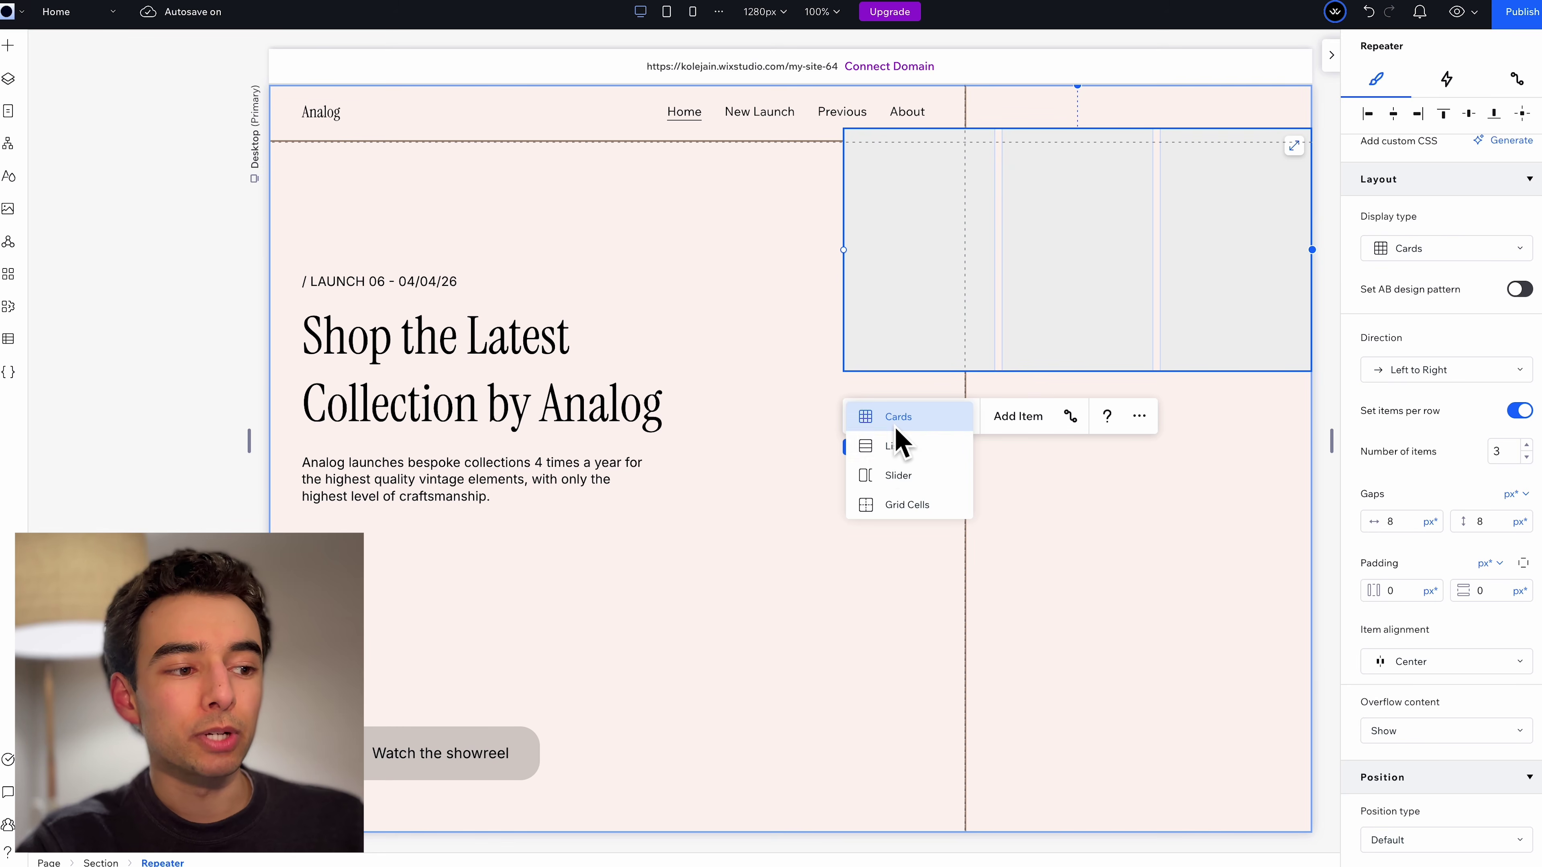
{"action": "left_click", "coordinate": [901, 458]}
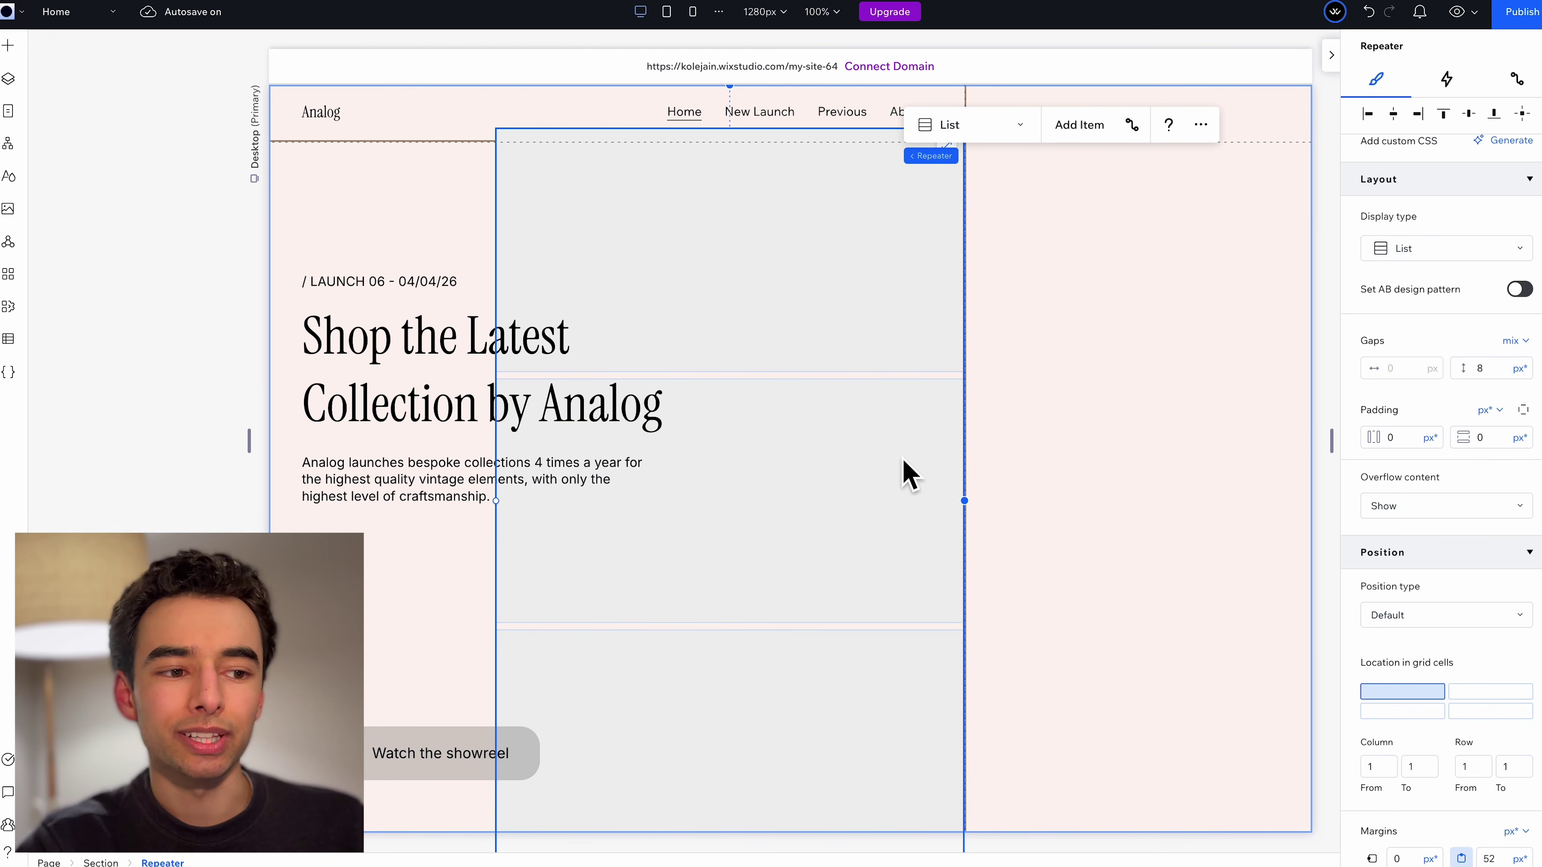
{"action": "left_click", "coordinate": [896, 429]}
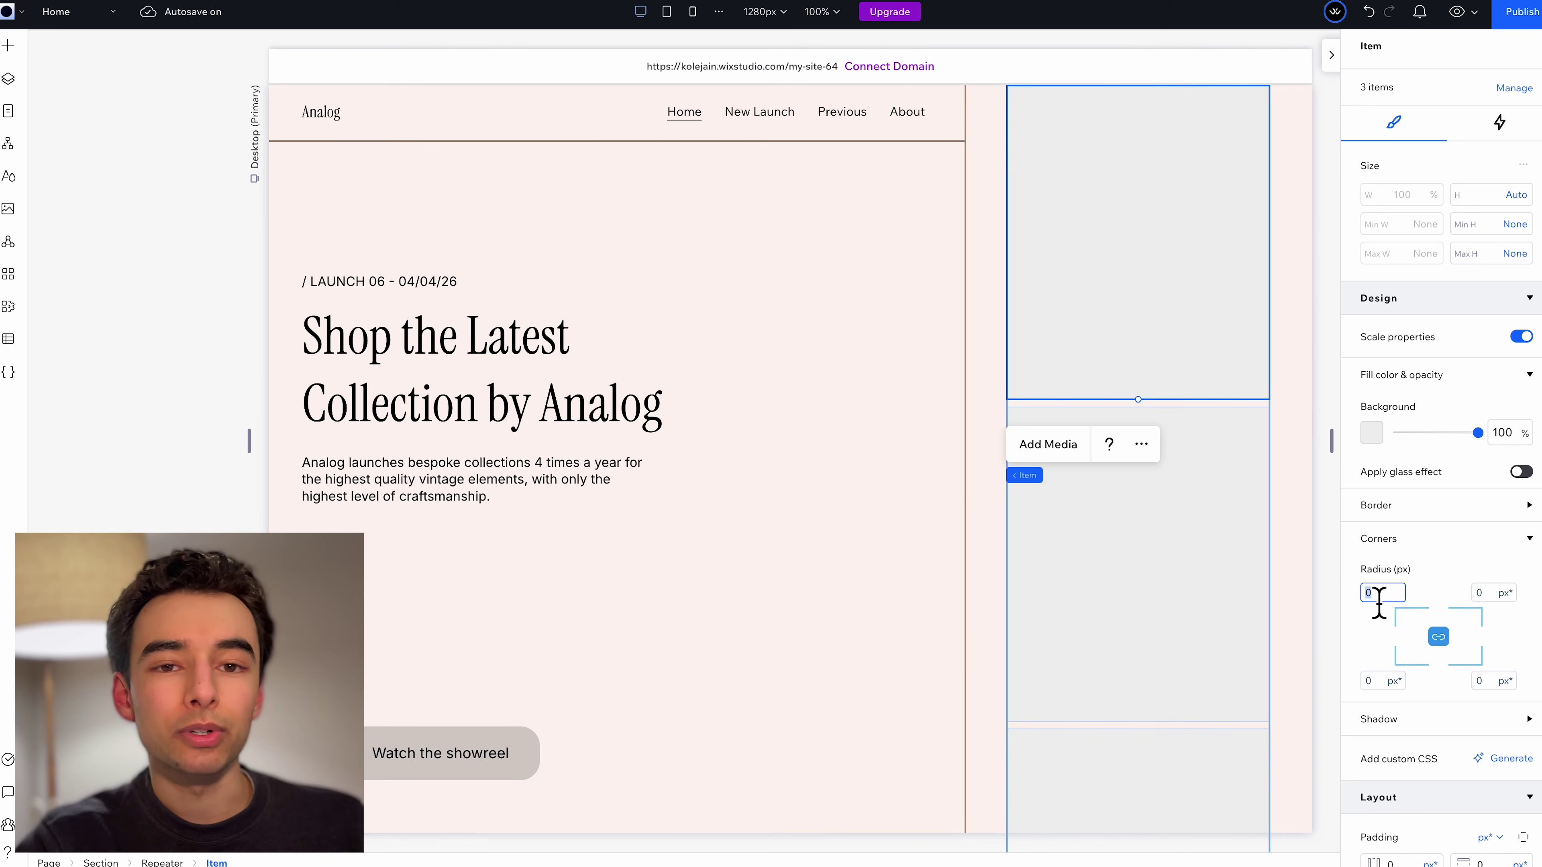
Add an image and a container to the first repeater item, each stretched to fill it
{"action": "left_click", "coordinate": [8, 45]}
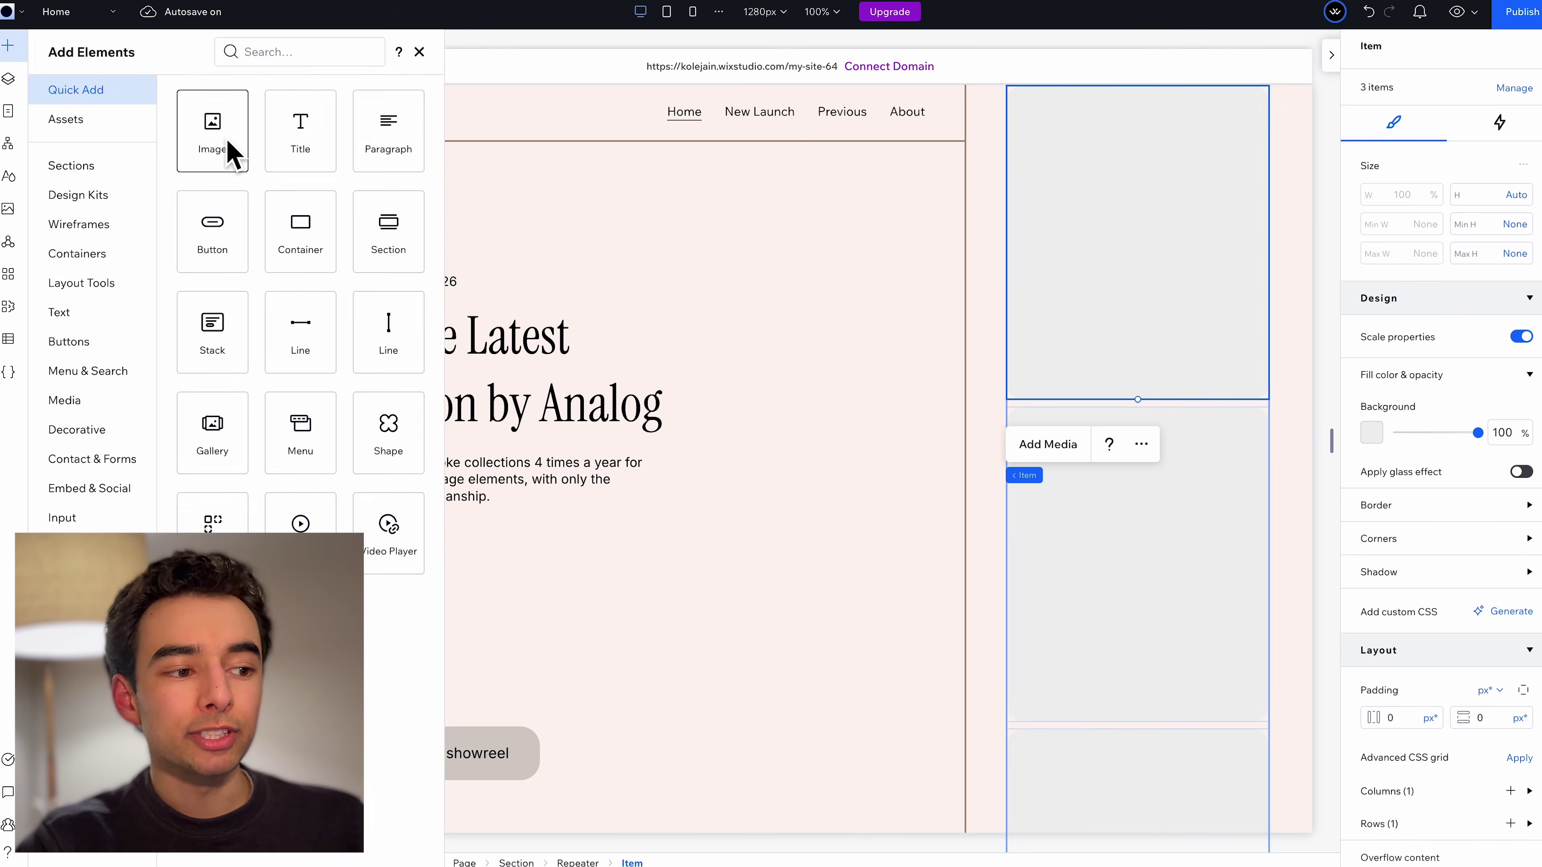
{"action": "left_click_drag", "start_coordinate": [227, 152], "coordinate": [1142, 272]}
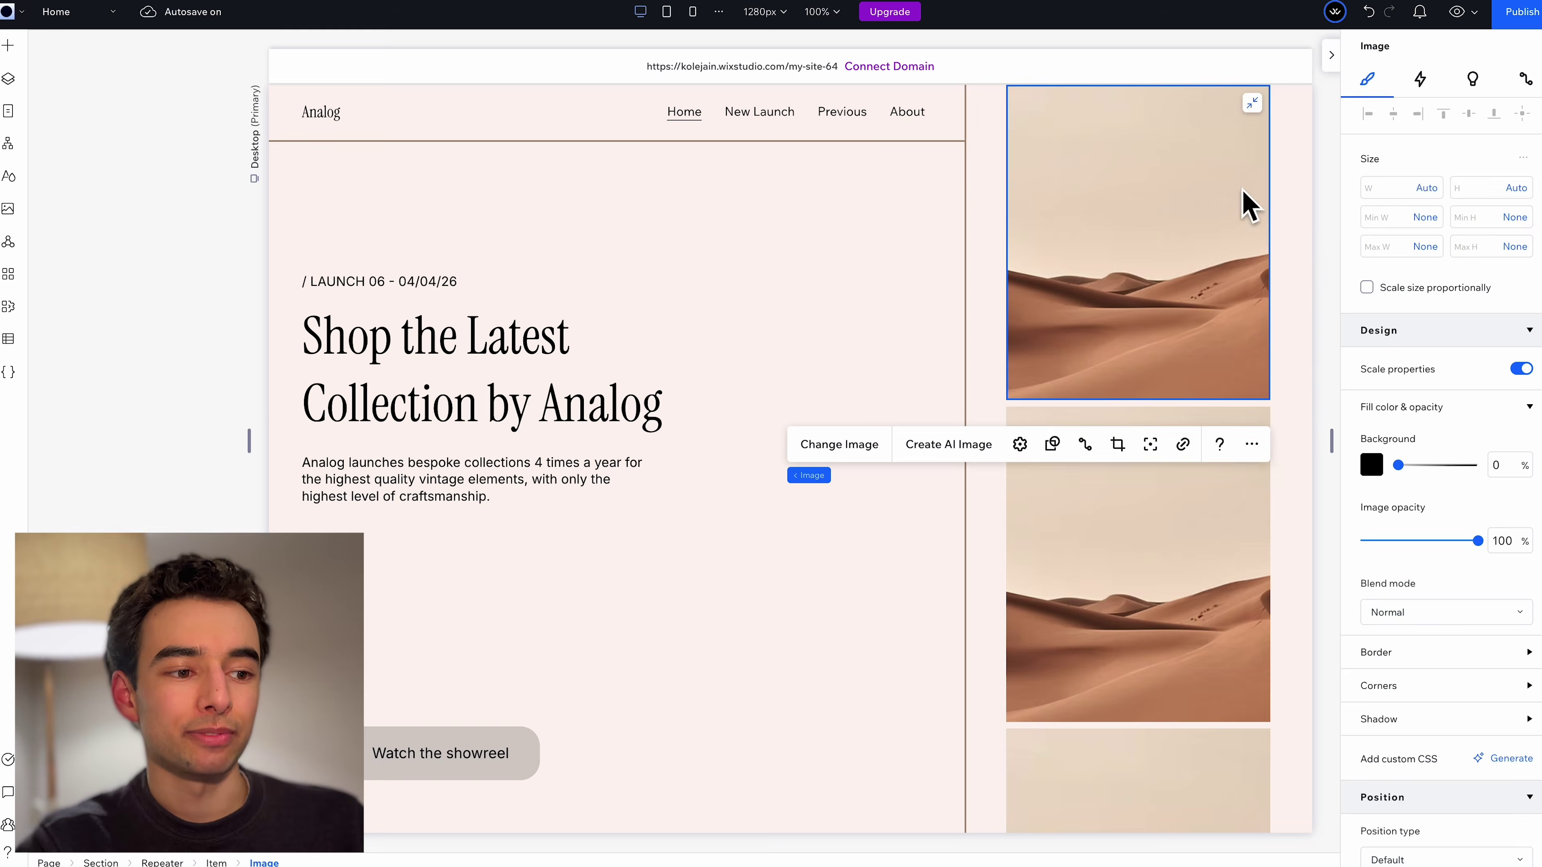
{"action": "left_click_drag", "start_coordinate": [1245, 207], "coordinate": [1147, 251]}
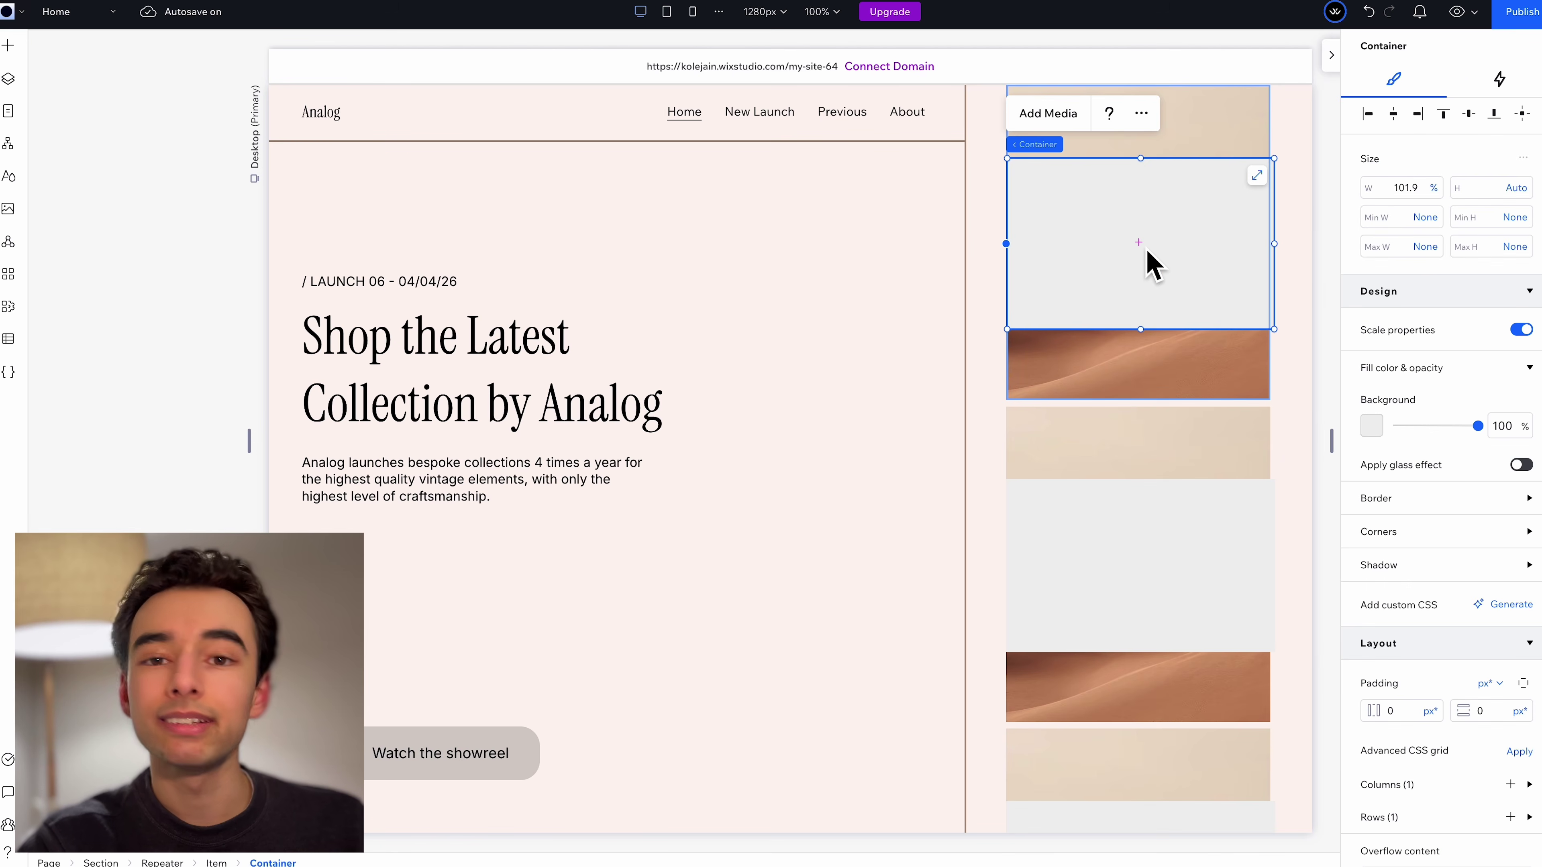
{"action": "left_click", "coordinate": [1258, 176]}
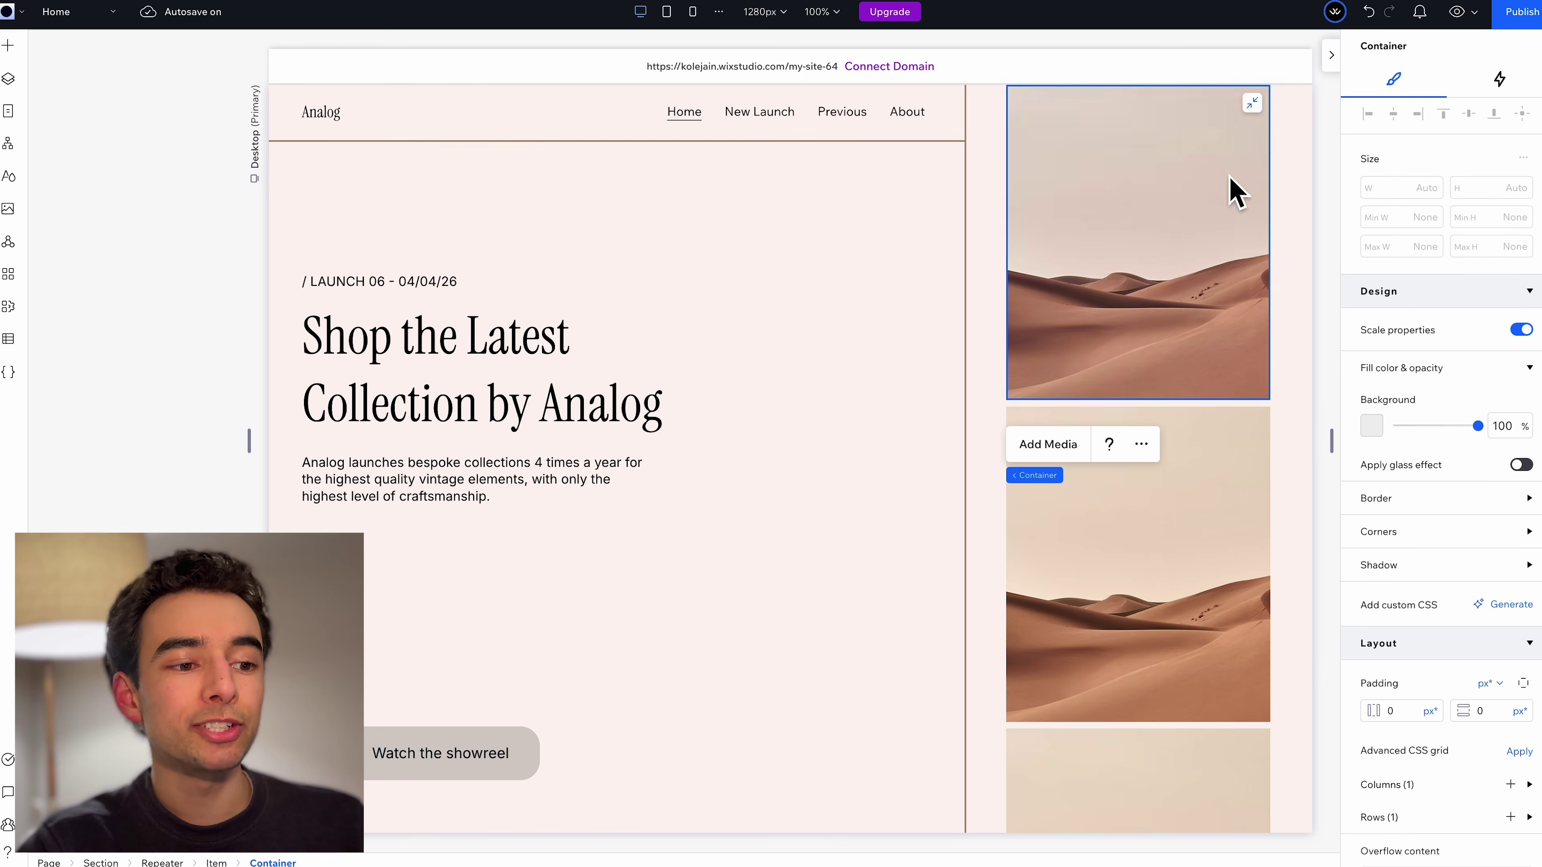
Order the stretched container above the image in the layers and set its horizontal and vertical padding to 20 px
{"action": "left_click", "coordinate": [9, 79]}
{"action": "left_click_drag", "start_coordinate": [195, 292], "coordinate": [192, 258]}
{"action": "left_click", "coordinate": [1399, 714]}
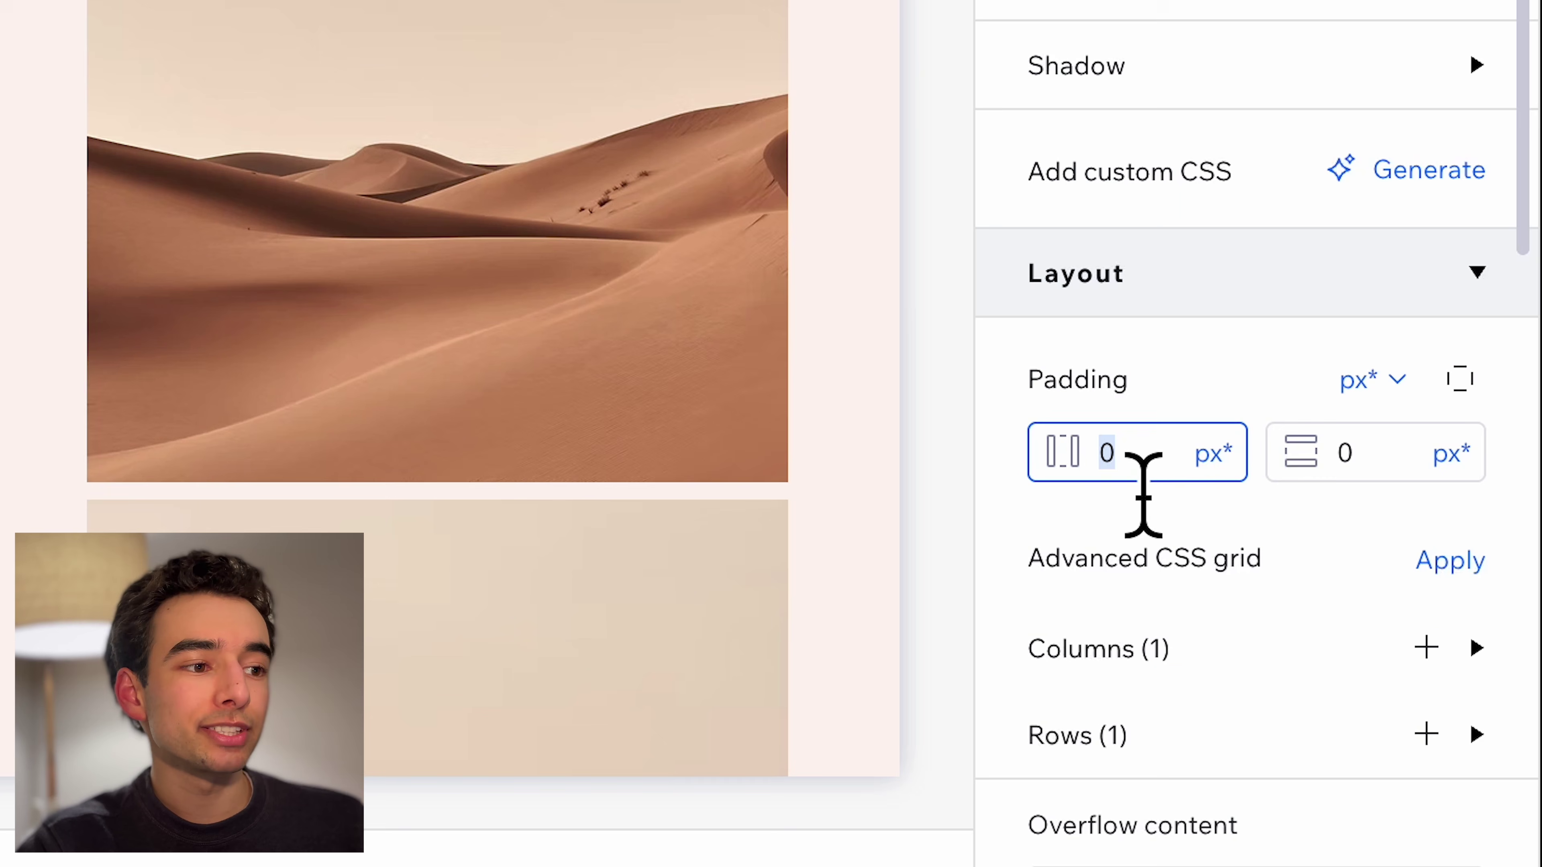
{"action": "type", "text": "20"}
{"action": "left_click", "coordinate": [1359, 464]}
{"action": "type", "text": "2"}
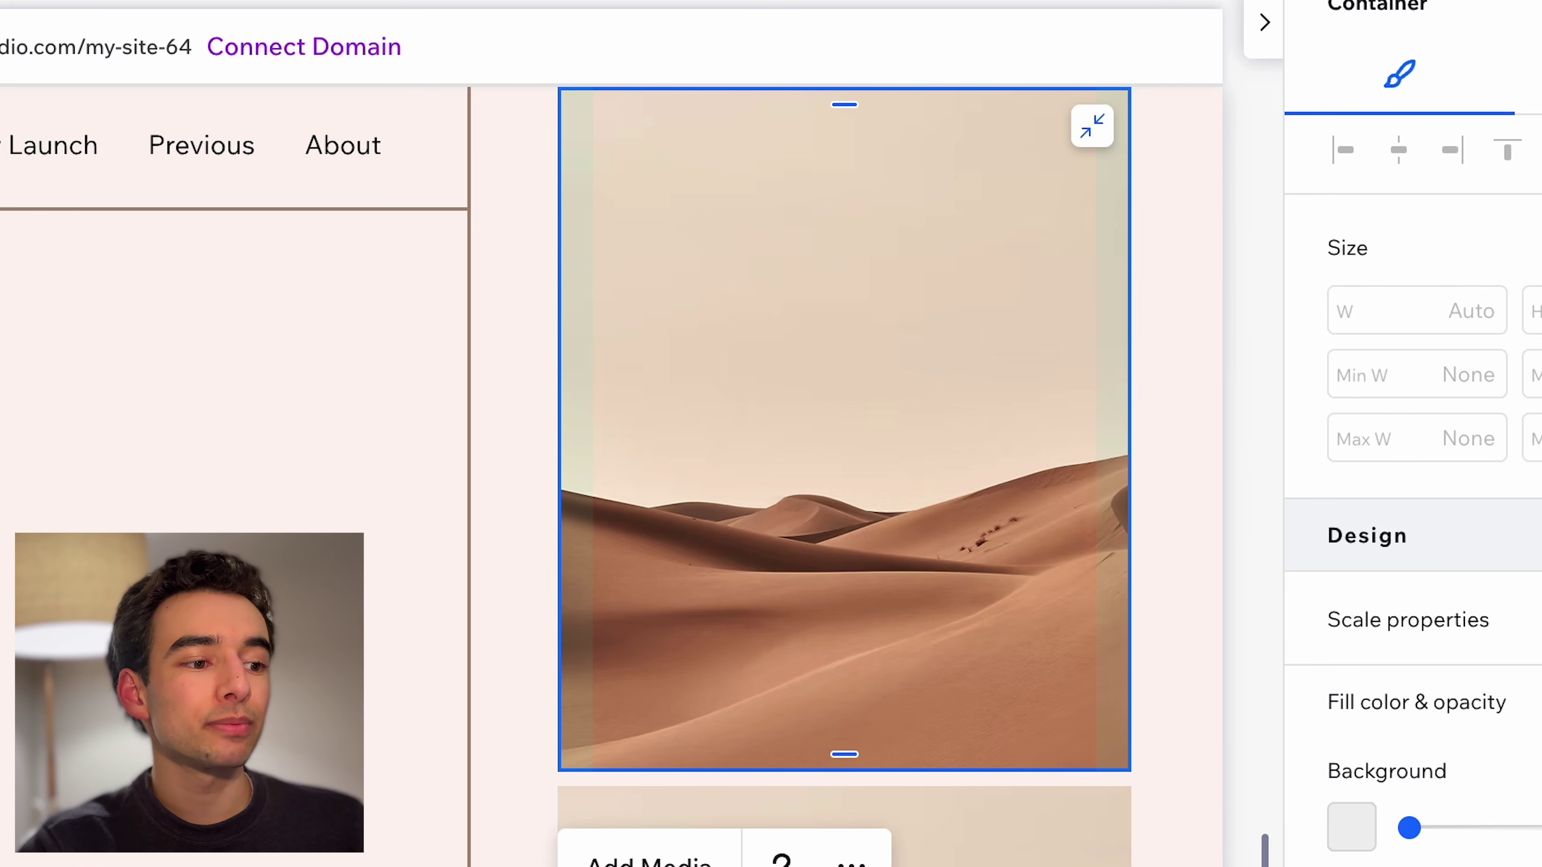
{"action": "key", "text": "Return"}
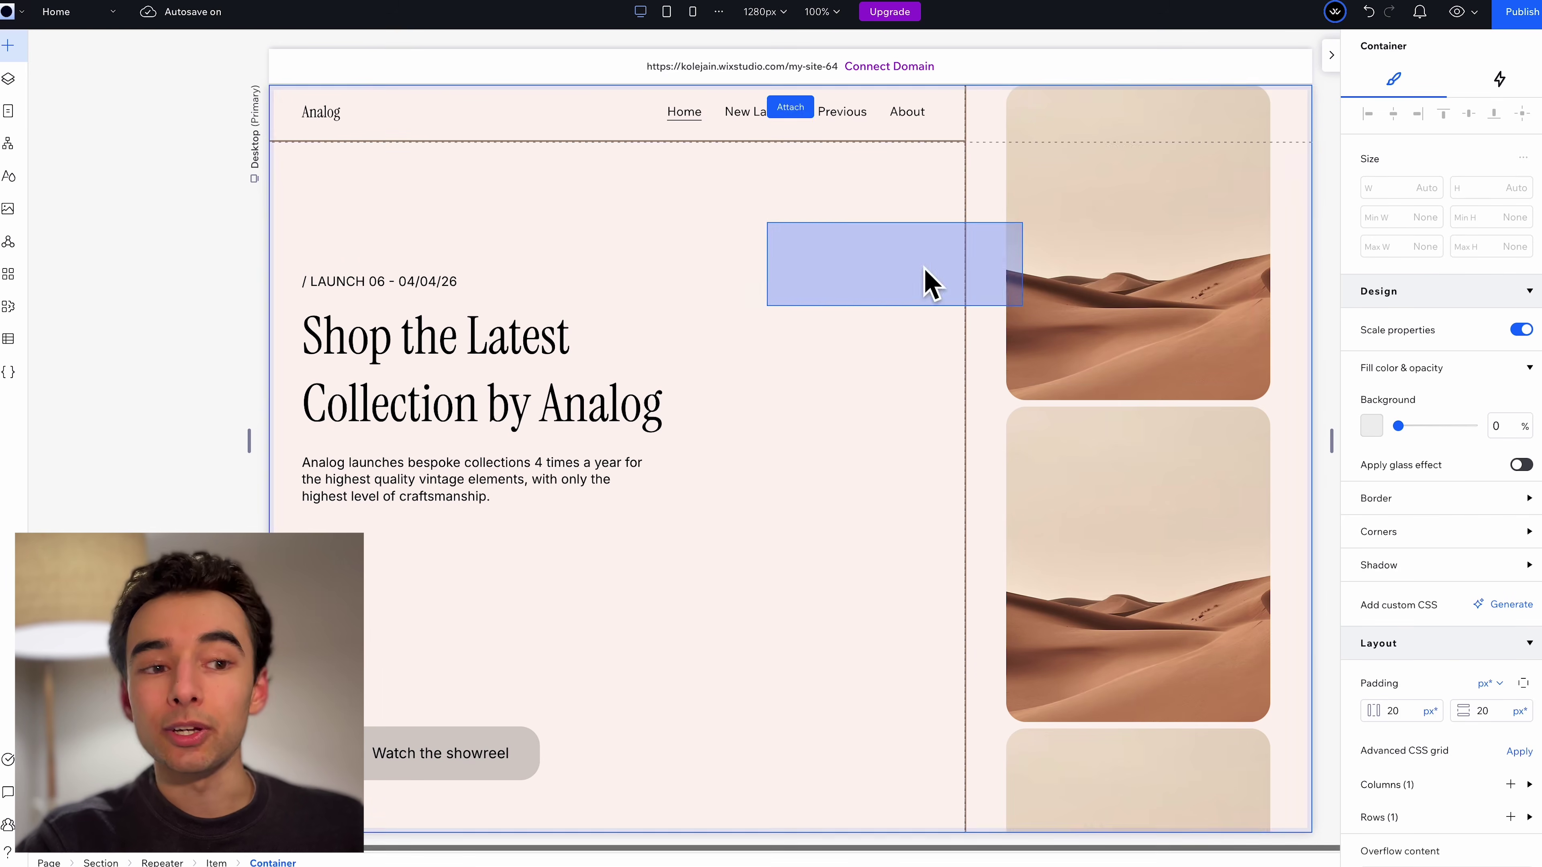
Add a smaller container inside the stretched one with a white background and a 100 px corner radius
{"action": "left_click_drag", "start_coordinate": [930, 285], "coordinate": [1188, 259]}
{"action": "left_click", "coordinate": [1371, 426]}
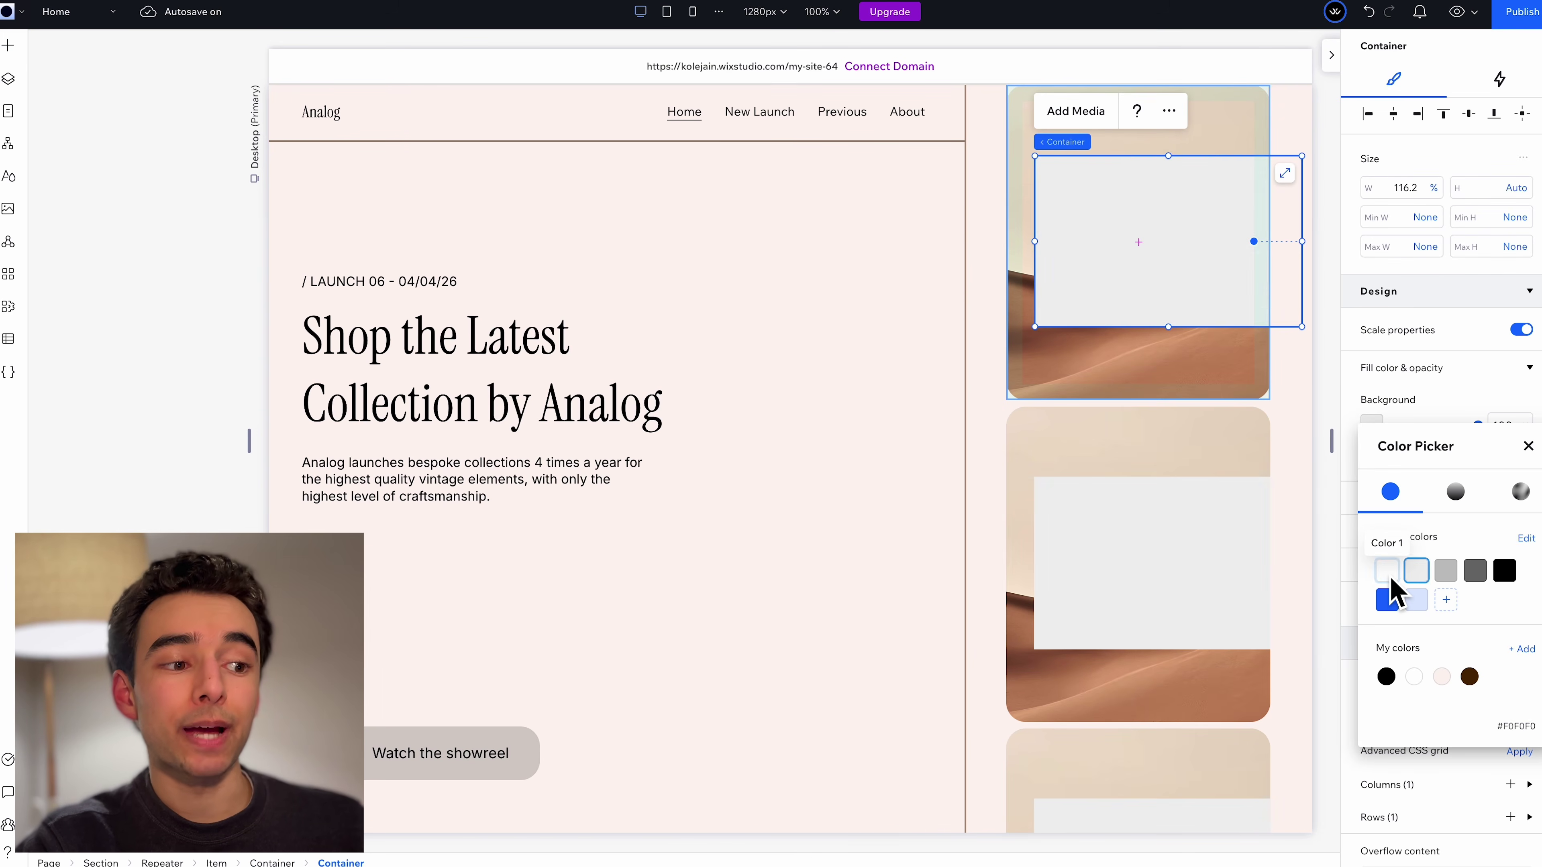
{"action": "left_click", "coordinate": [1388, 572]}
{"action": "key", "text": "Escape"}
{"action": "left_click", "coordinate": [1387, 592]}
{"action": "type", "text": "100"}
{"action": "key", "text": "Return"}
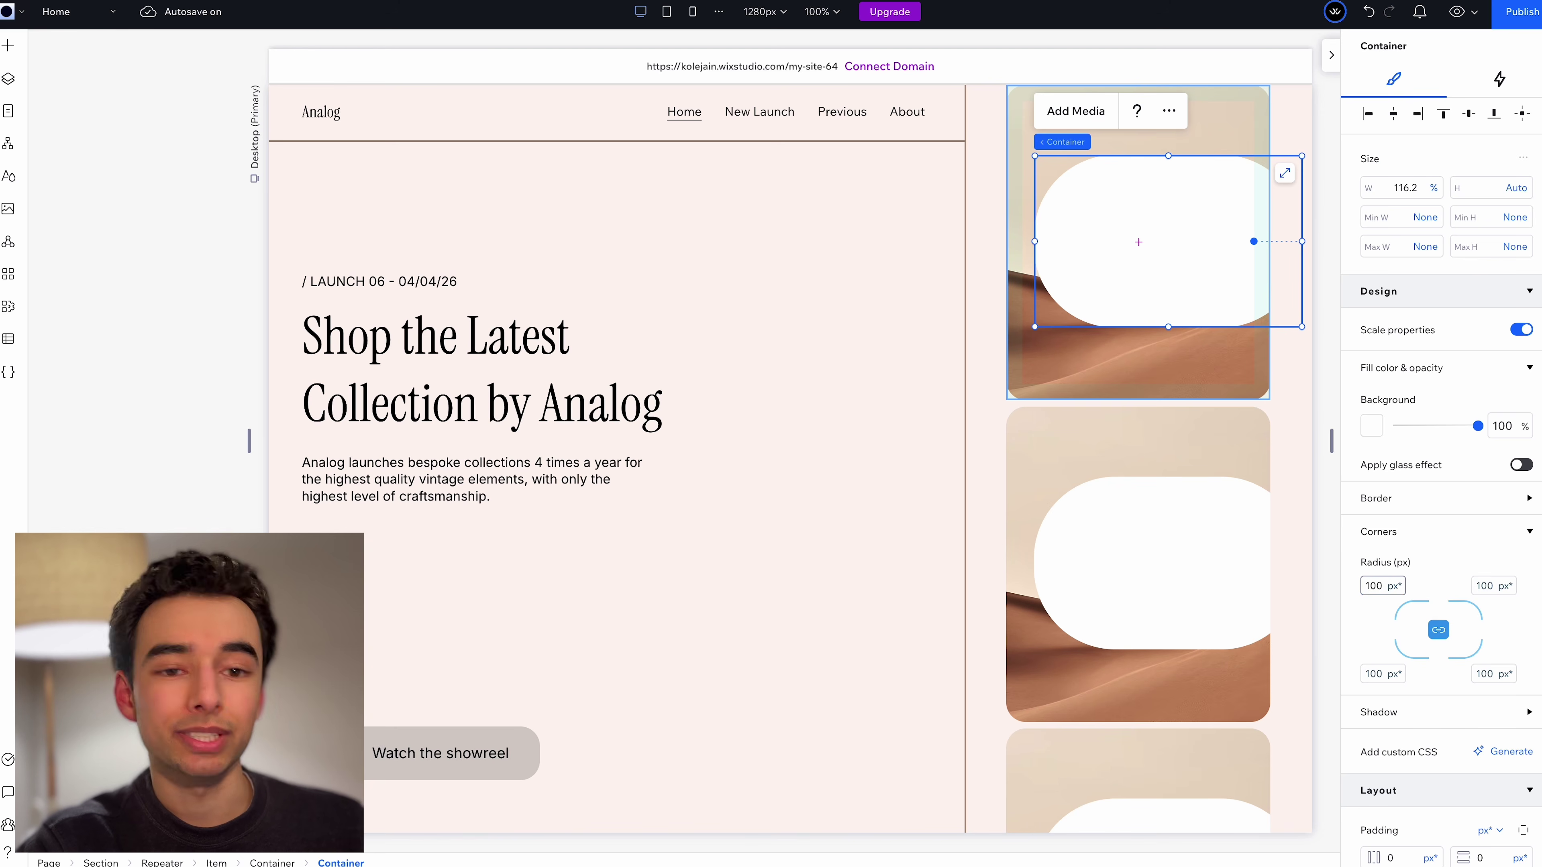
Give the white container 16 px horizontal and 10 px vertical padding and set its width to Max content
{"action": "scroll", "coordinate": [1424, 550], "scroll_direction": "down", "scroll_amount": 5}
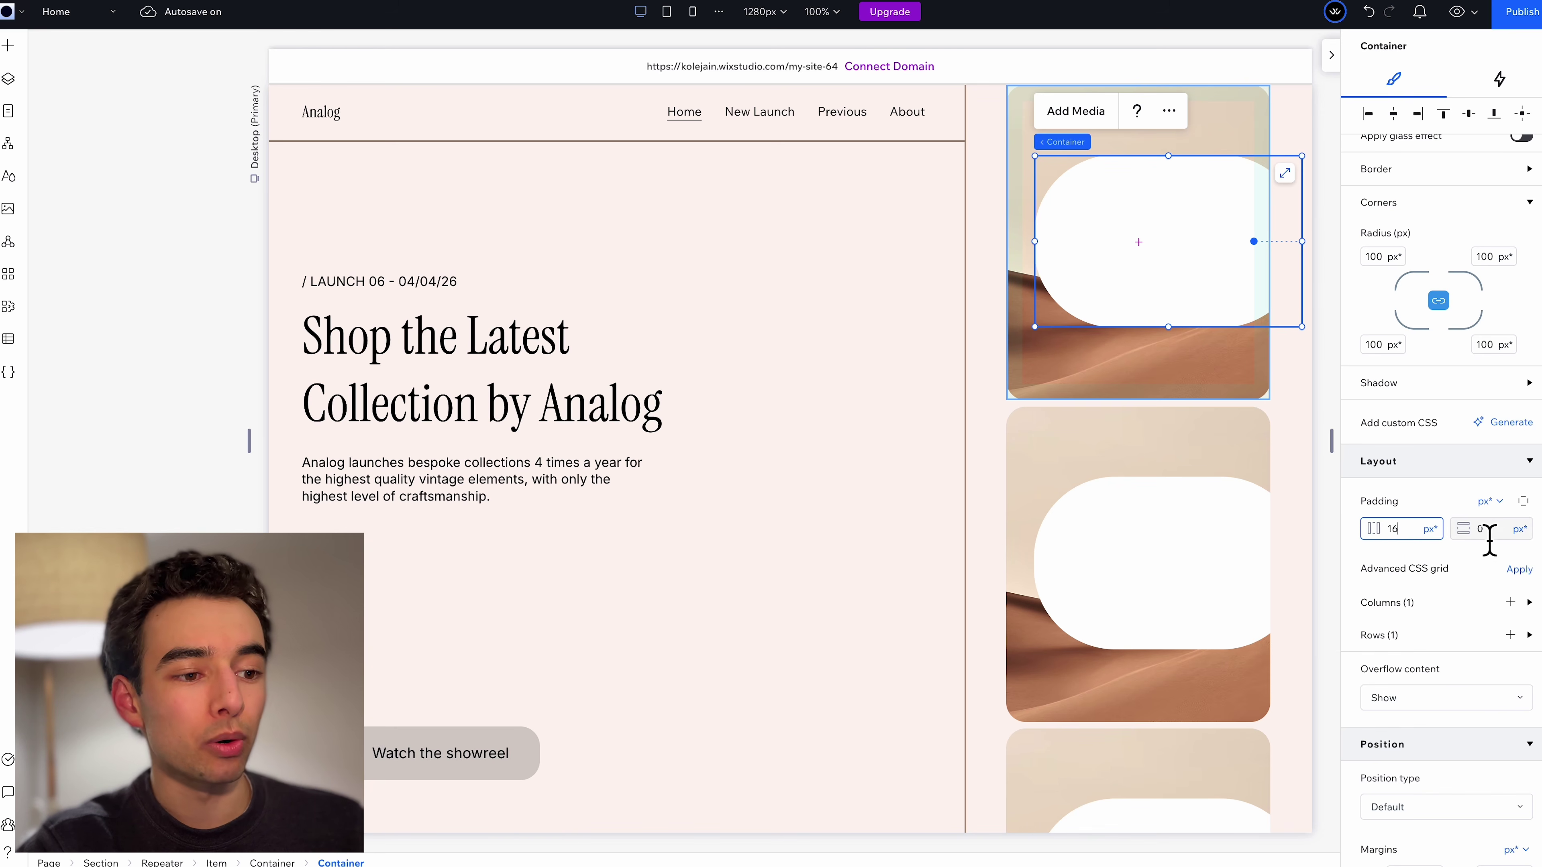
{"action": "key", "text": "Return"}
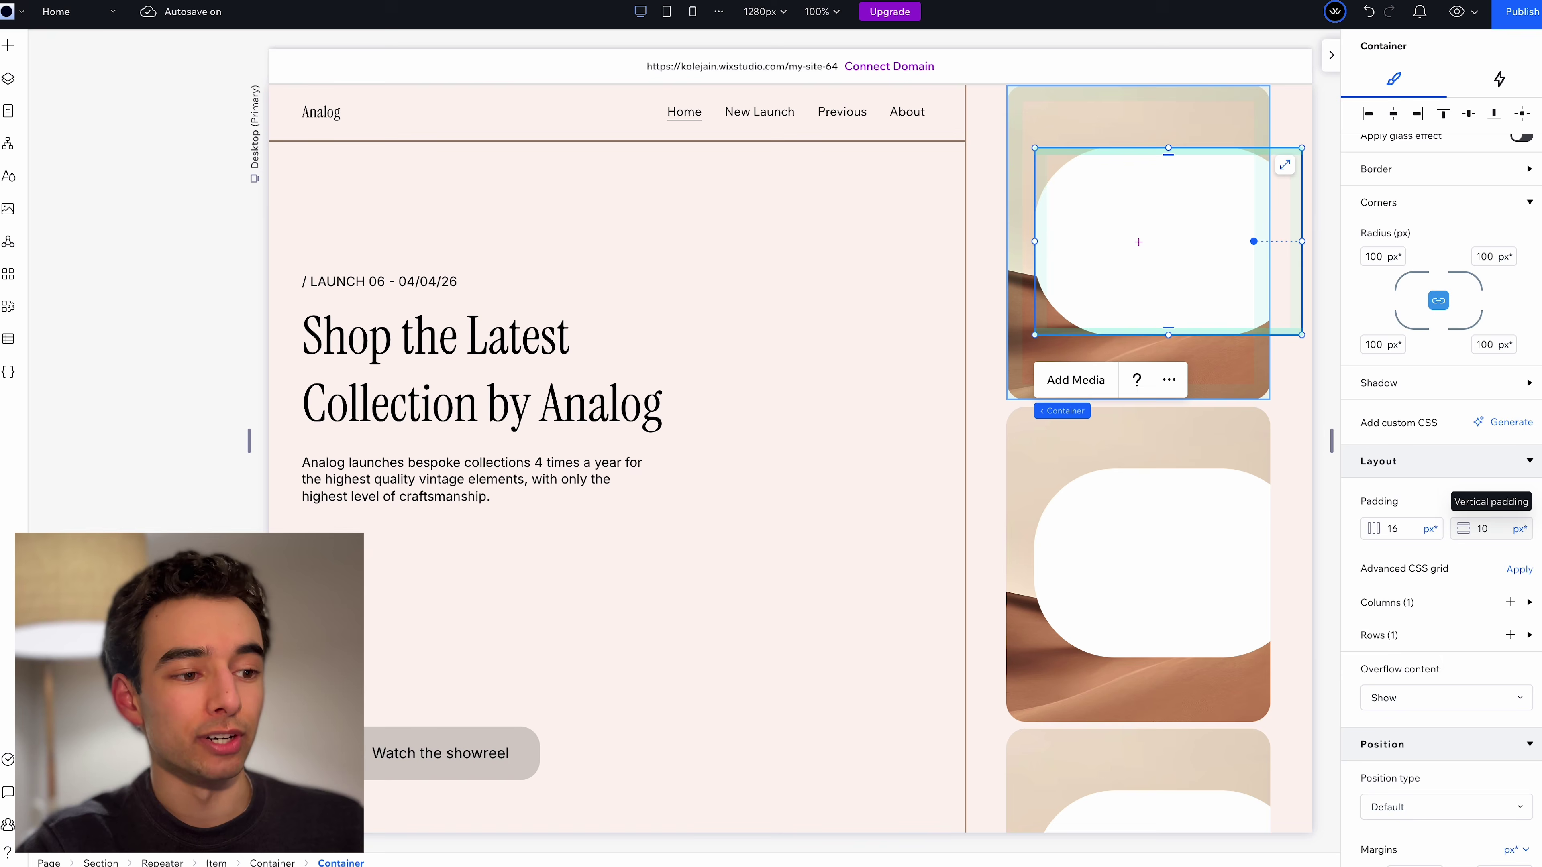
{"action": "left_click", "coordinate": [1434, 188]}
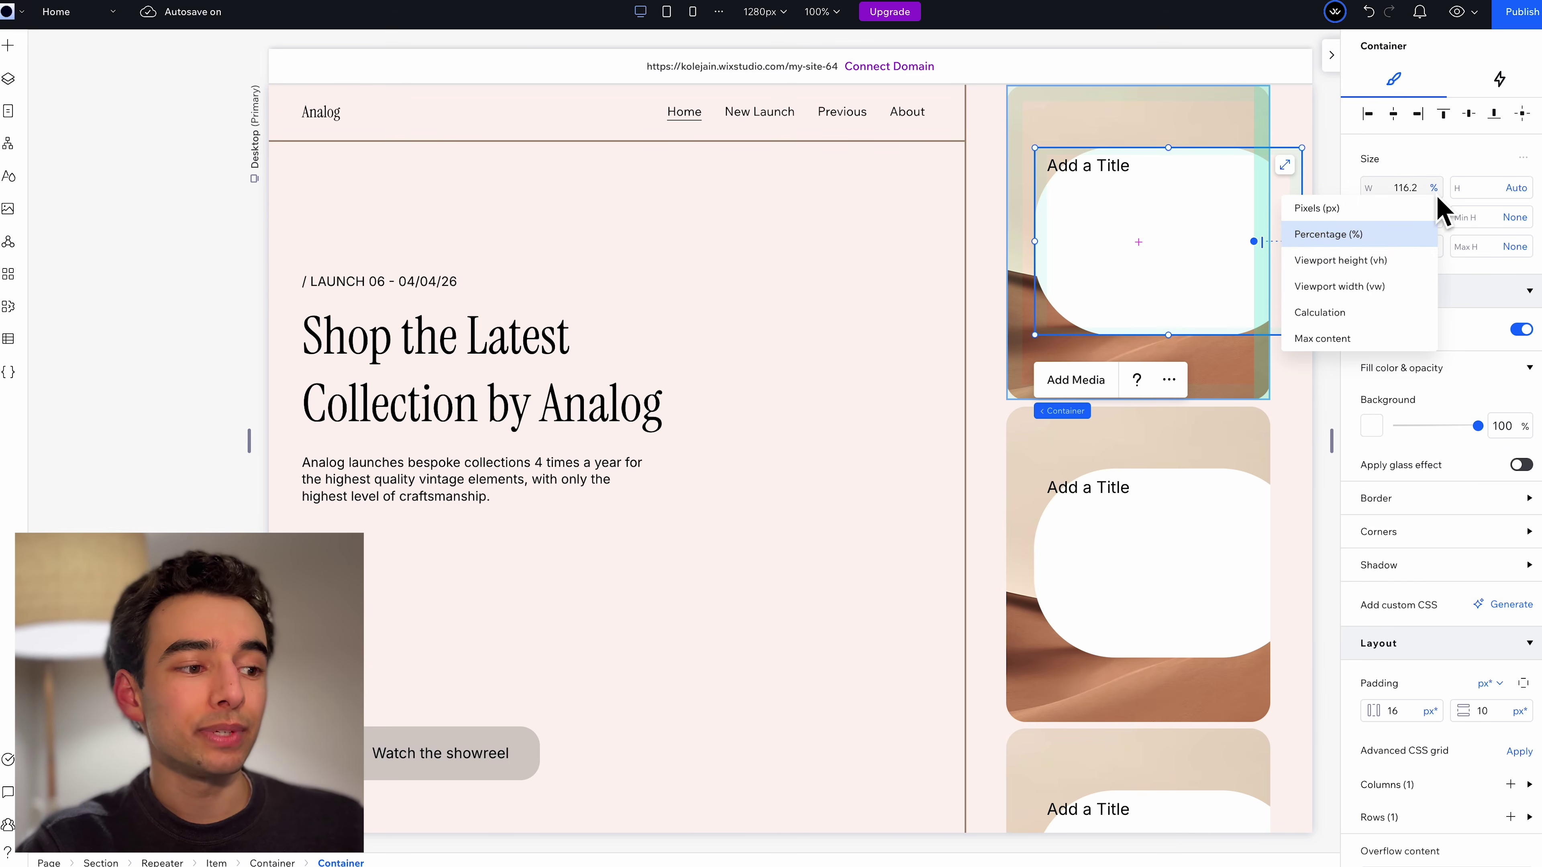
{"action": "left_click", "coordinate": [1360, 340]}
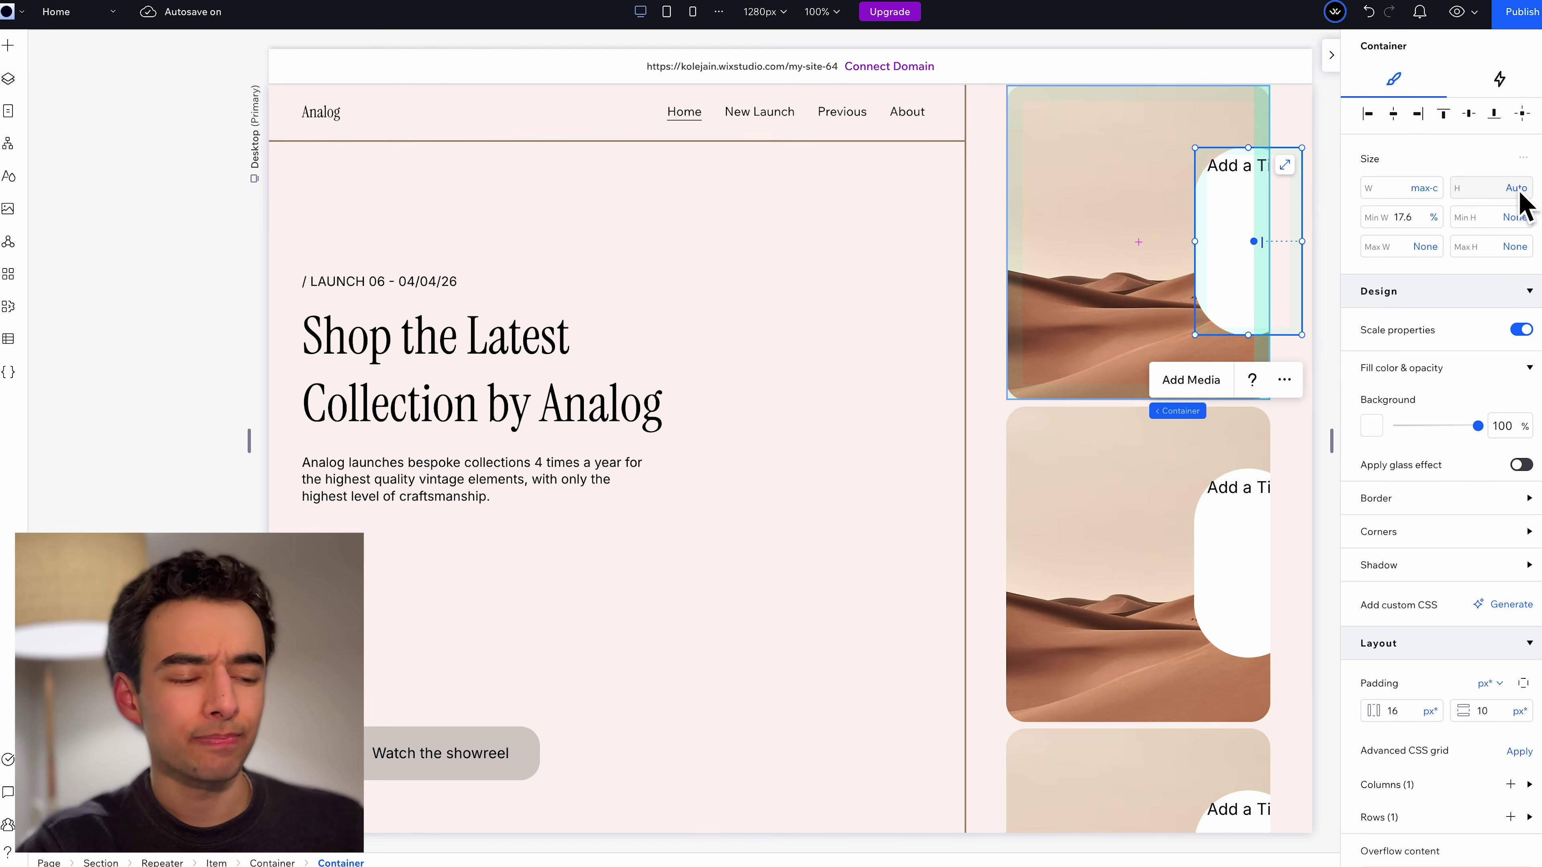
Change the min/max sizing of the white container's row so its height fits the title text
{"action": "scroll", "coordinate": [1446, 437], "scroll_direction": "down", "scroll_amount": 5}
{"action": "left_click", "coordinate": [1433, 487]}
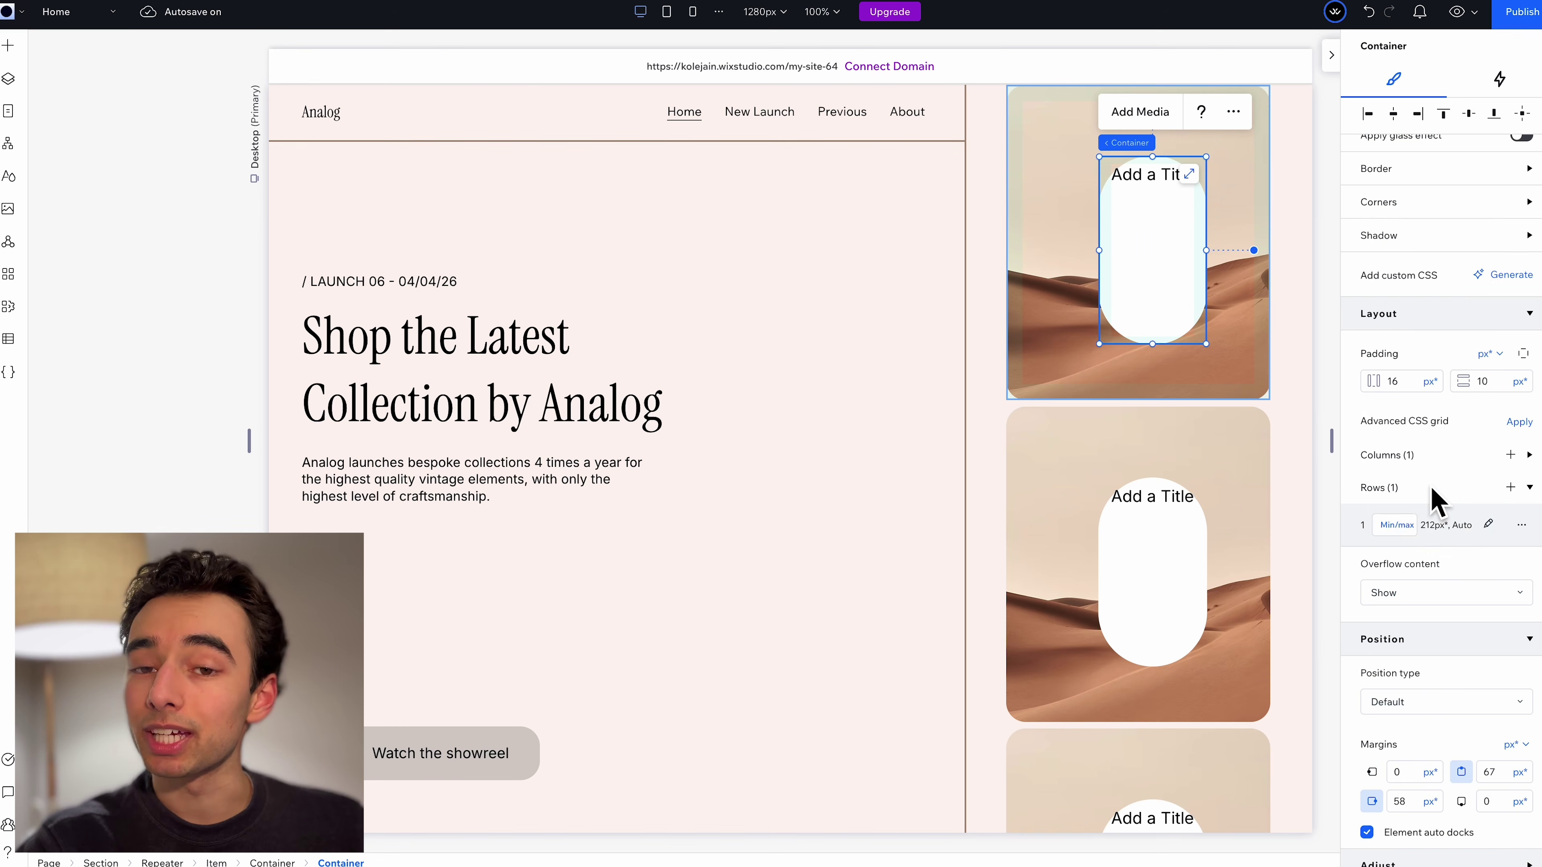
{"action": "left_click", "coordinate": [1407, 527]}
{"action": "left_click", "coordinate": [1438, 473]}
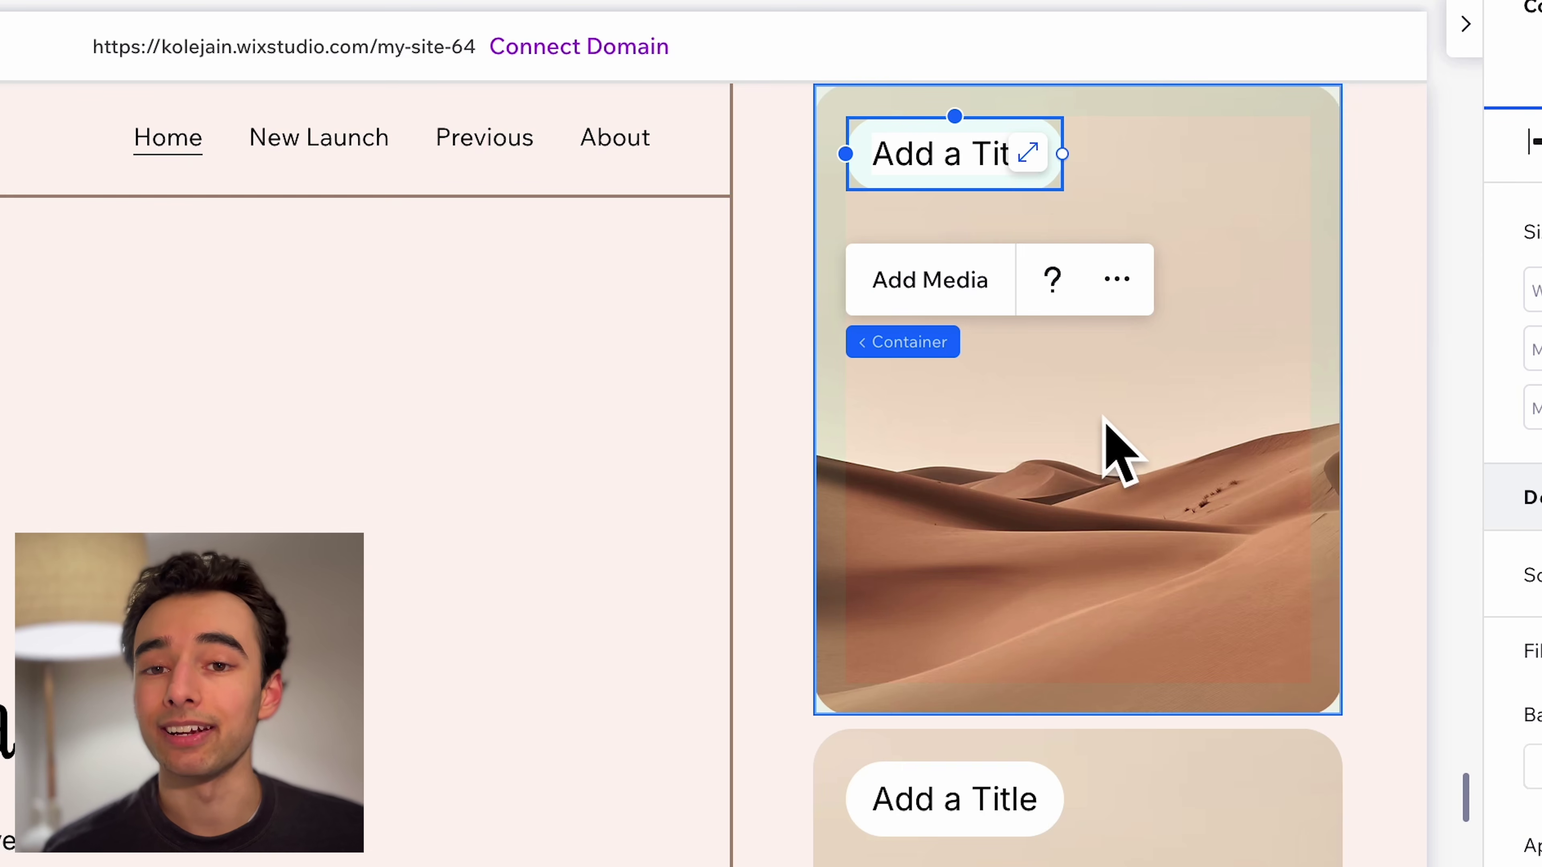
Place copies of the title pill in the card's other three corners, black at the lower right and small and round at the upper right
{"action": "left_click_drag", "start_coordinate": [971, 177], "coordinate": [1198, 665]}
{"action": "left_click", "coordinate": [1202, 668]}
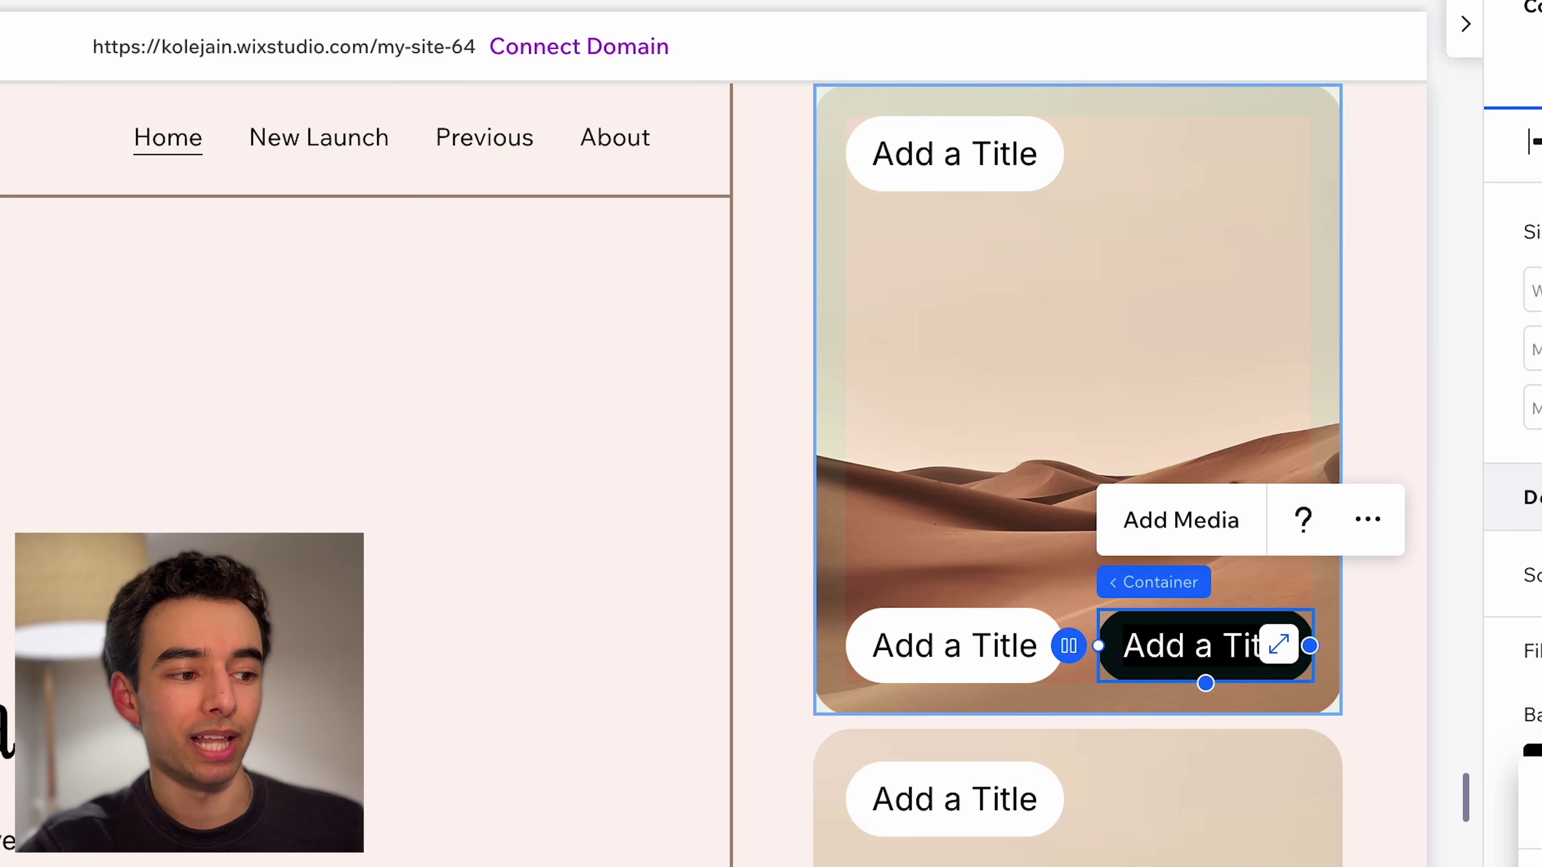
{"action": "key", "text": "ctrl+v"}
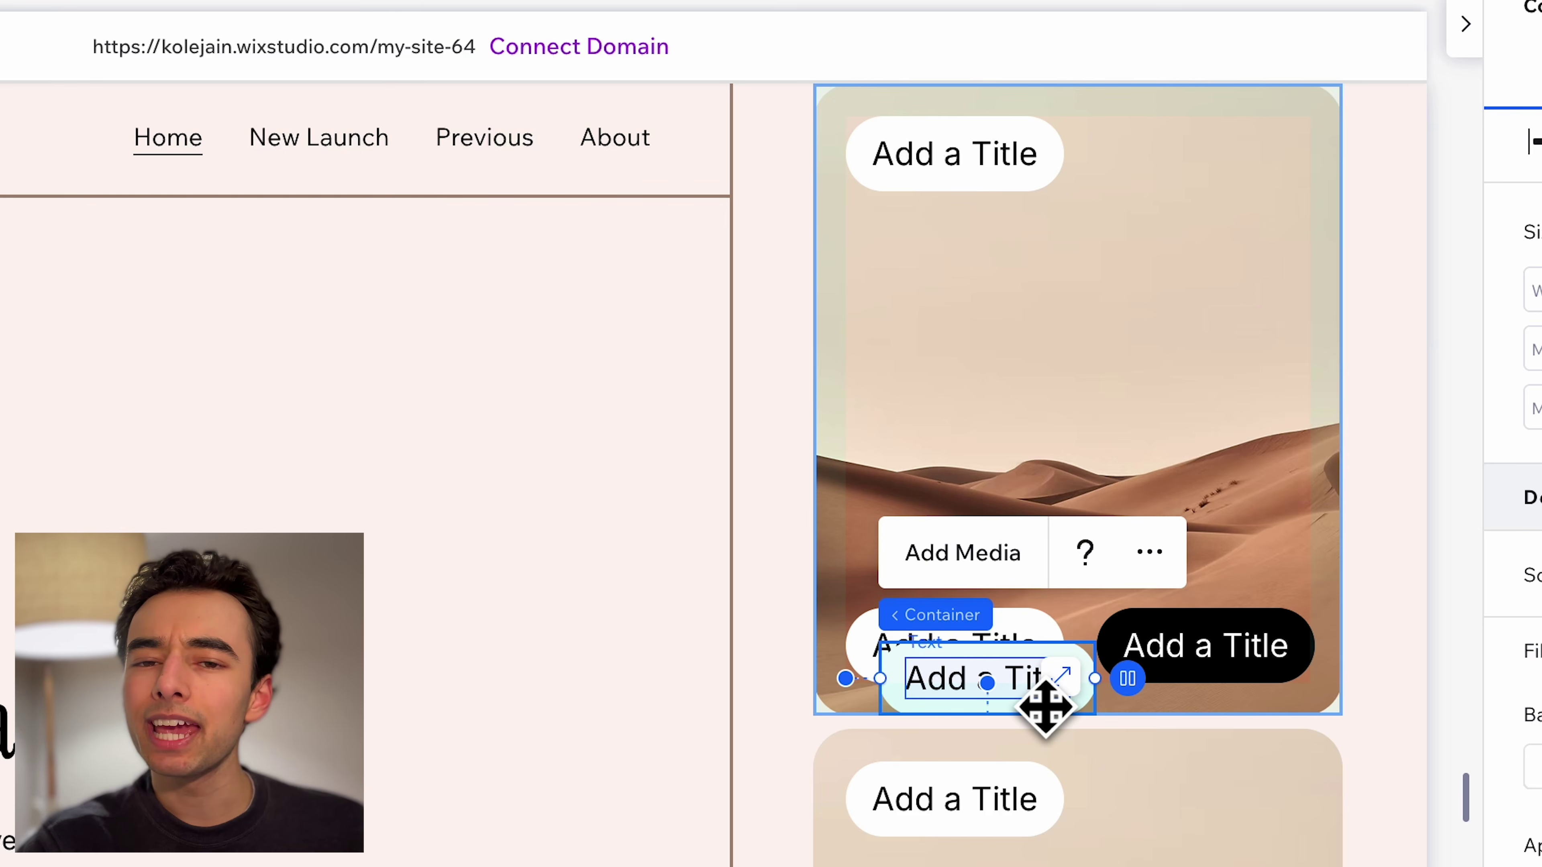
{"action": "left_click_drag", "start_coordinate": [1045, 708], "coordinate": [1200, 383]}
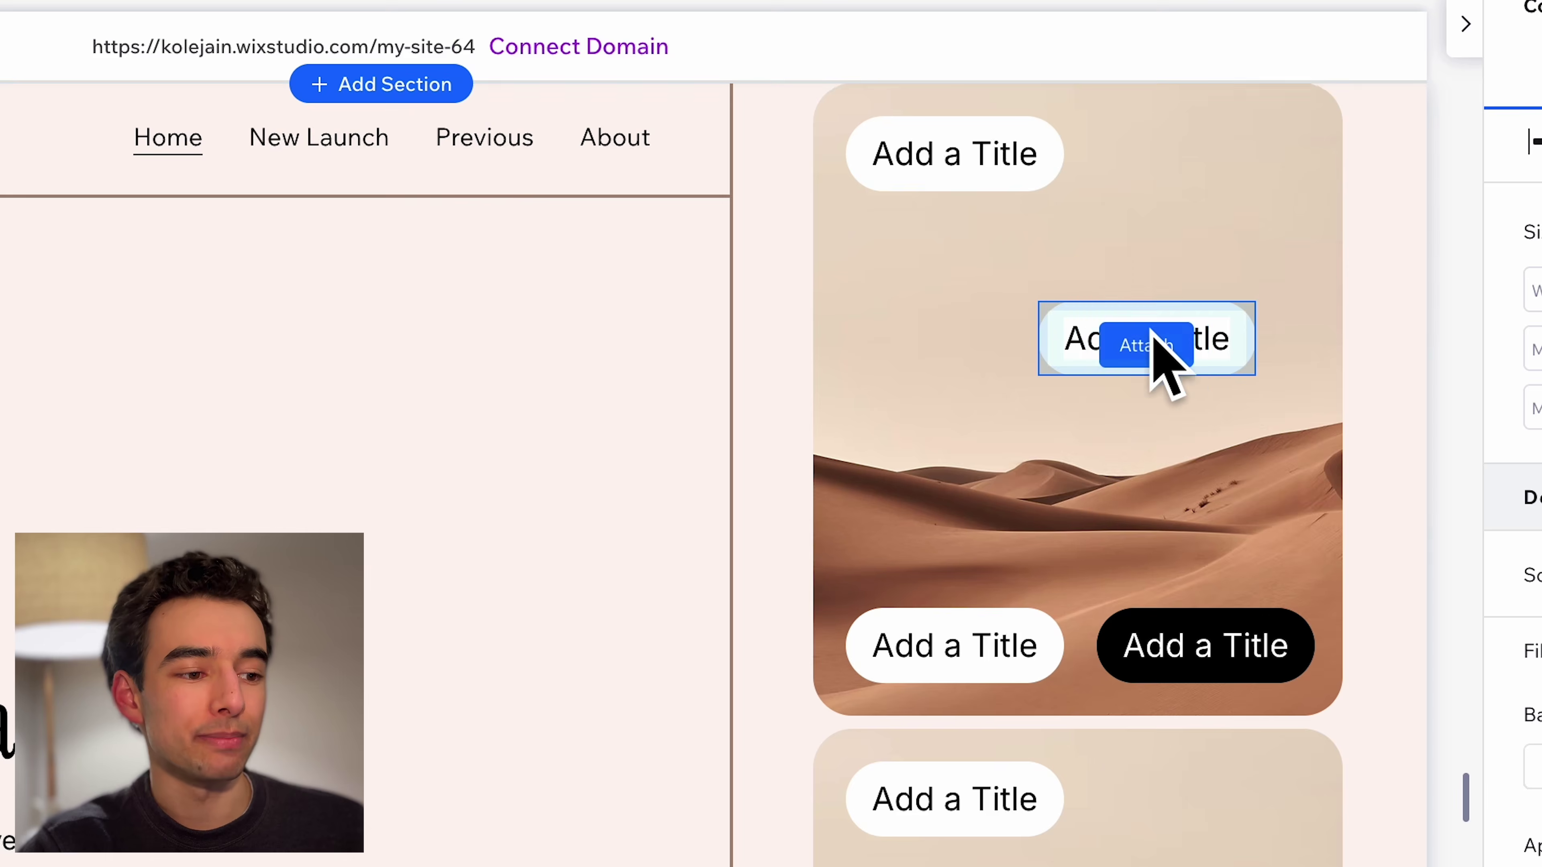
{"action": "left_click_drag", "start_coordinate": [1161, 354], "coordinate": [1170, 345]}
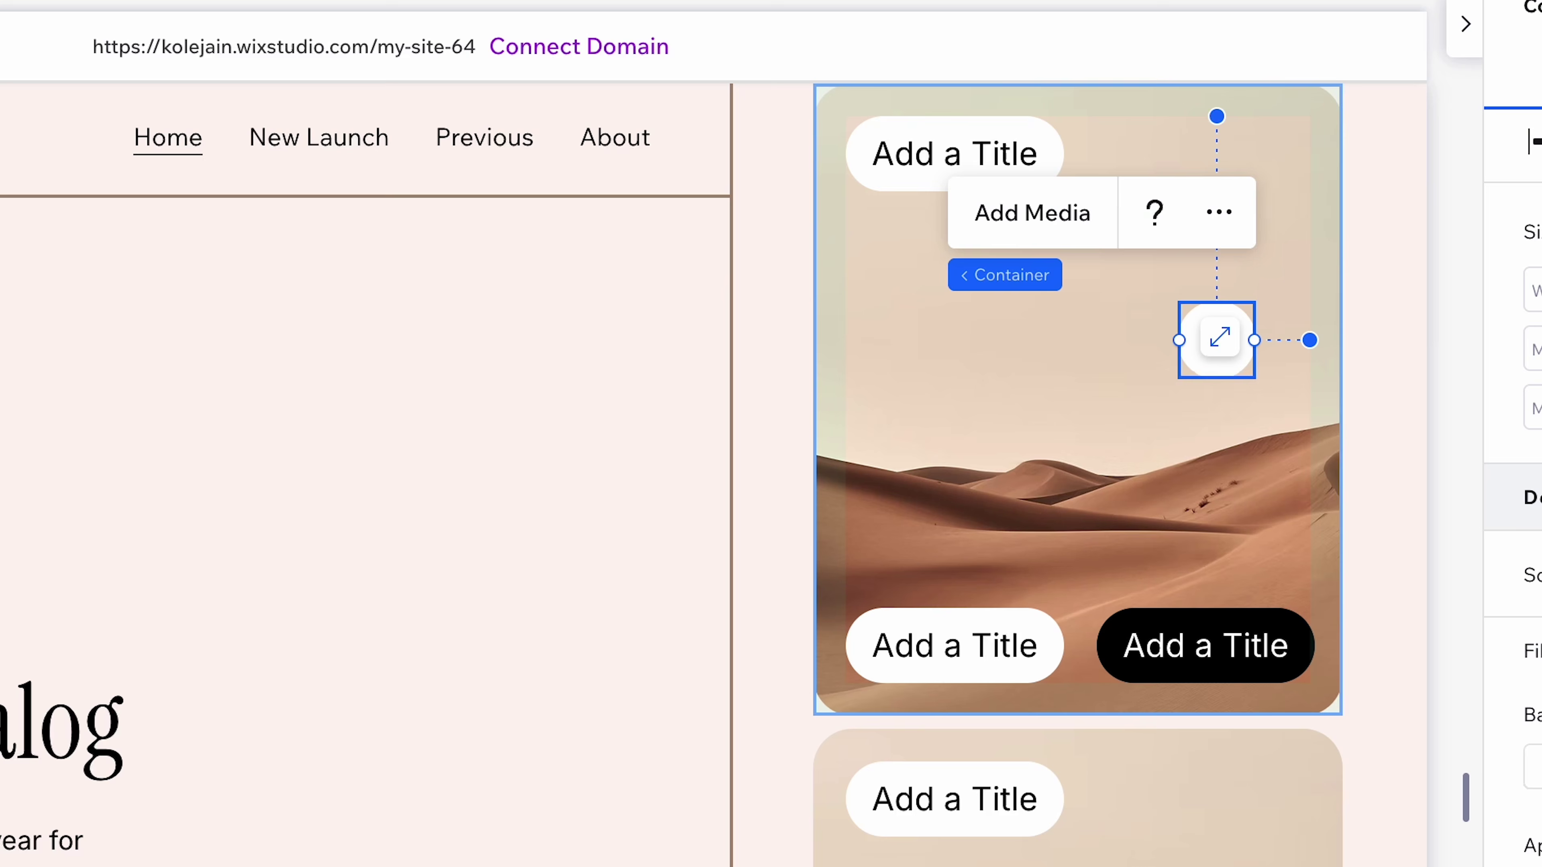
{"action": "left_click_drag", "start_coordinate": [1214, 334], "coordinate": [1270, 155]}
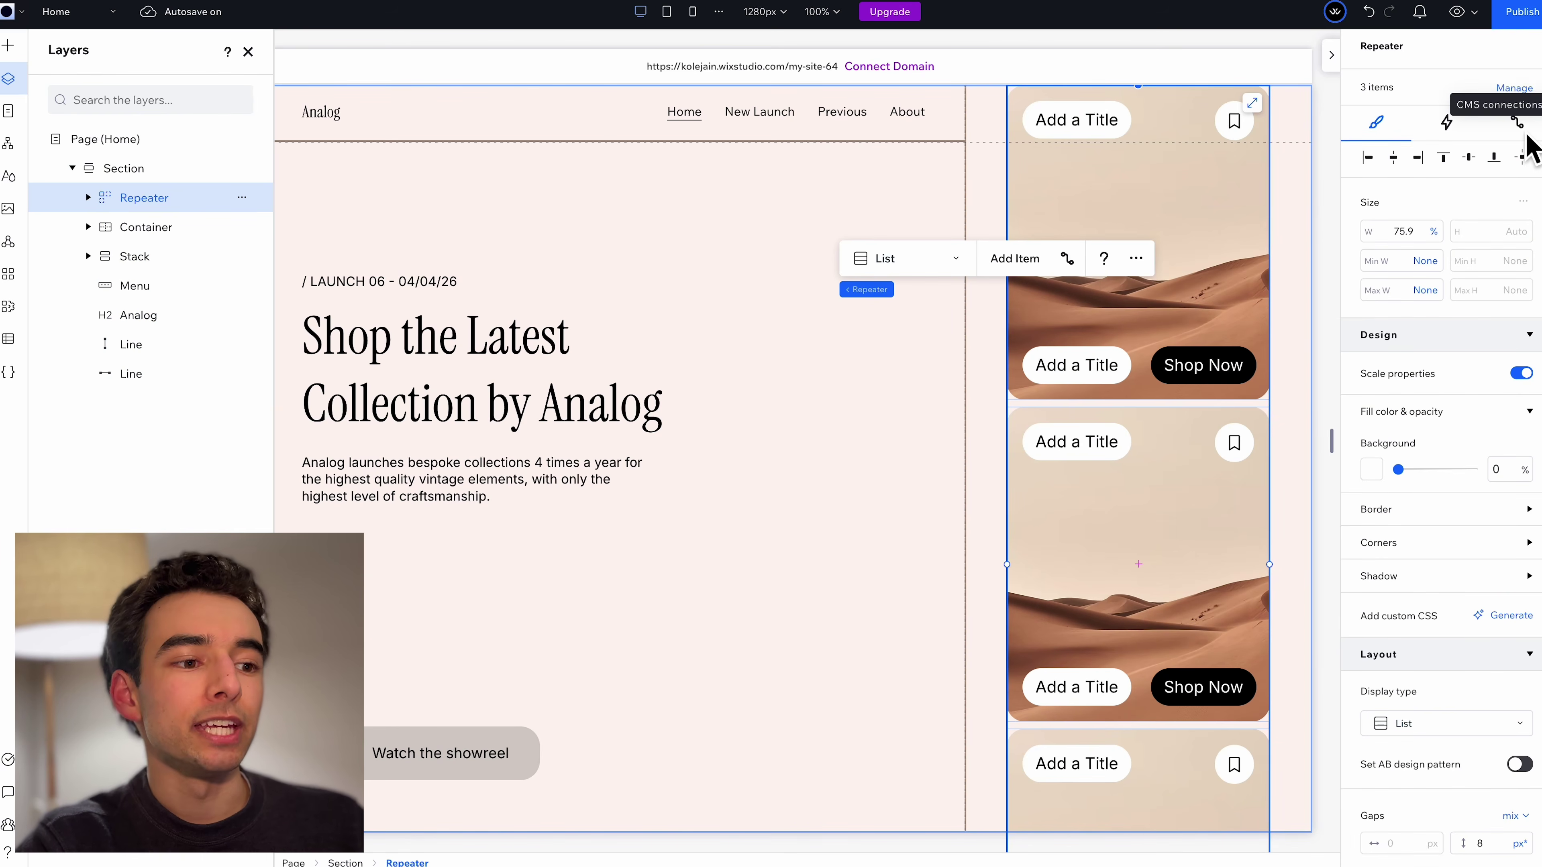
Create a dataset named Products dataset from the Products collection for the repeater
{"action": "left_click", "coordinate": [1521, 130]}
{"action": "left_click", "coordinate": [1435, 413]}
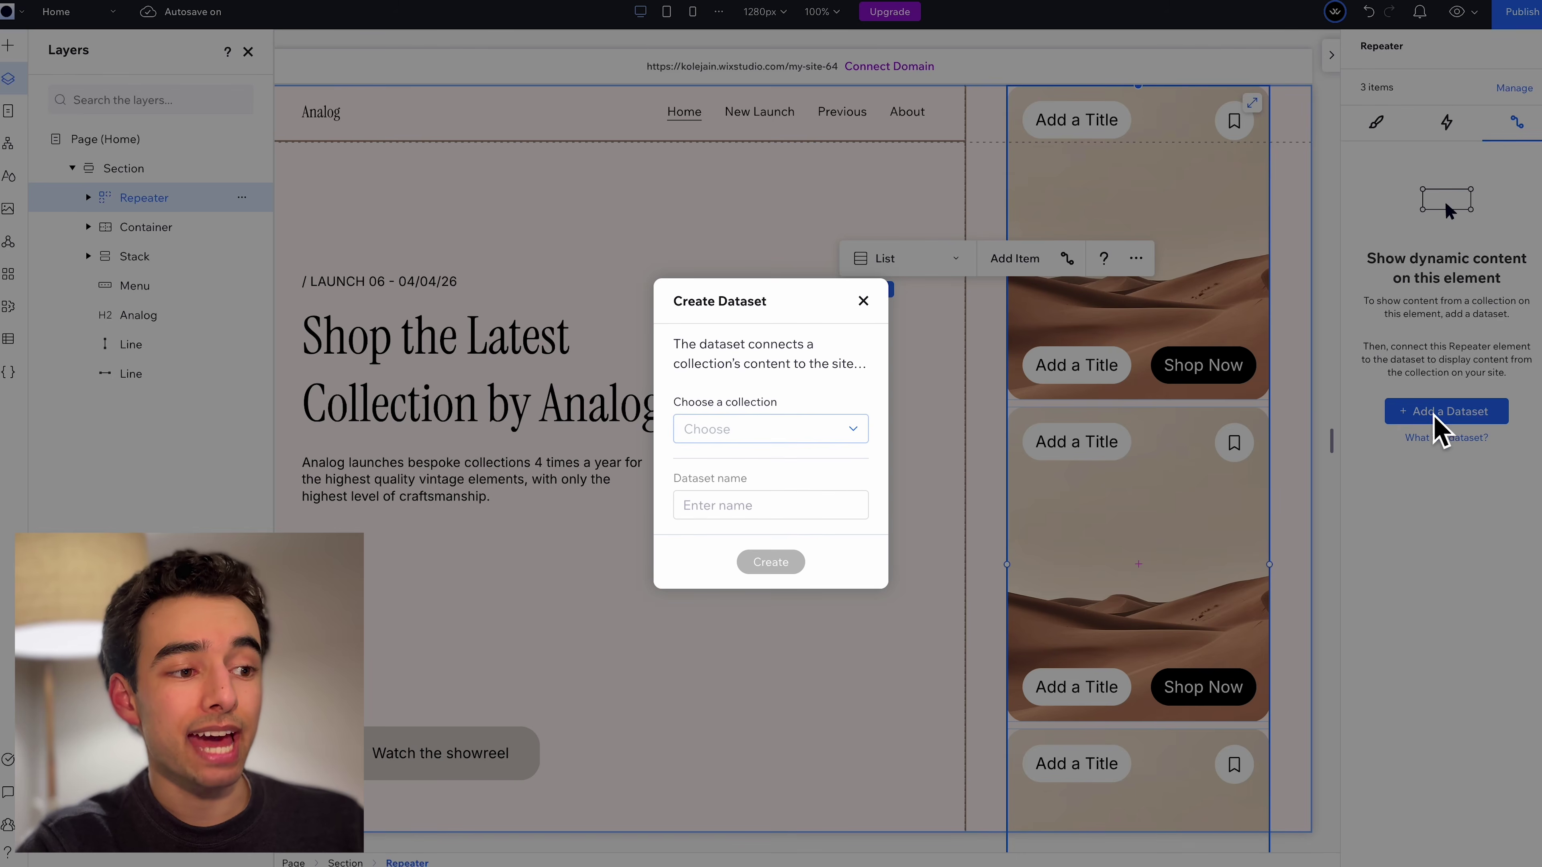
{"action": "left_click", "coordinate": [824, 439]}
{"action": "left_click", "coordinate": [813, 493]}
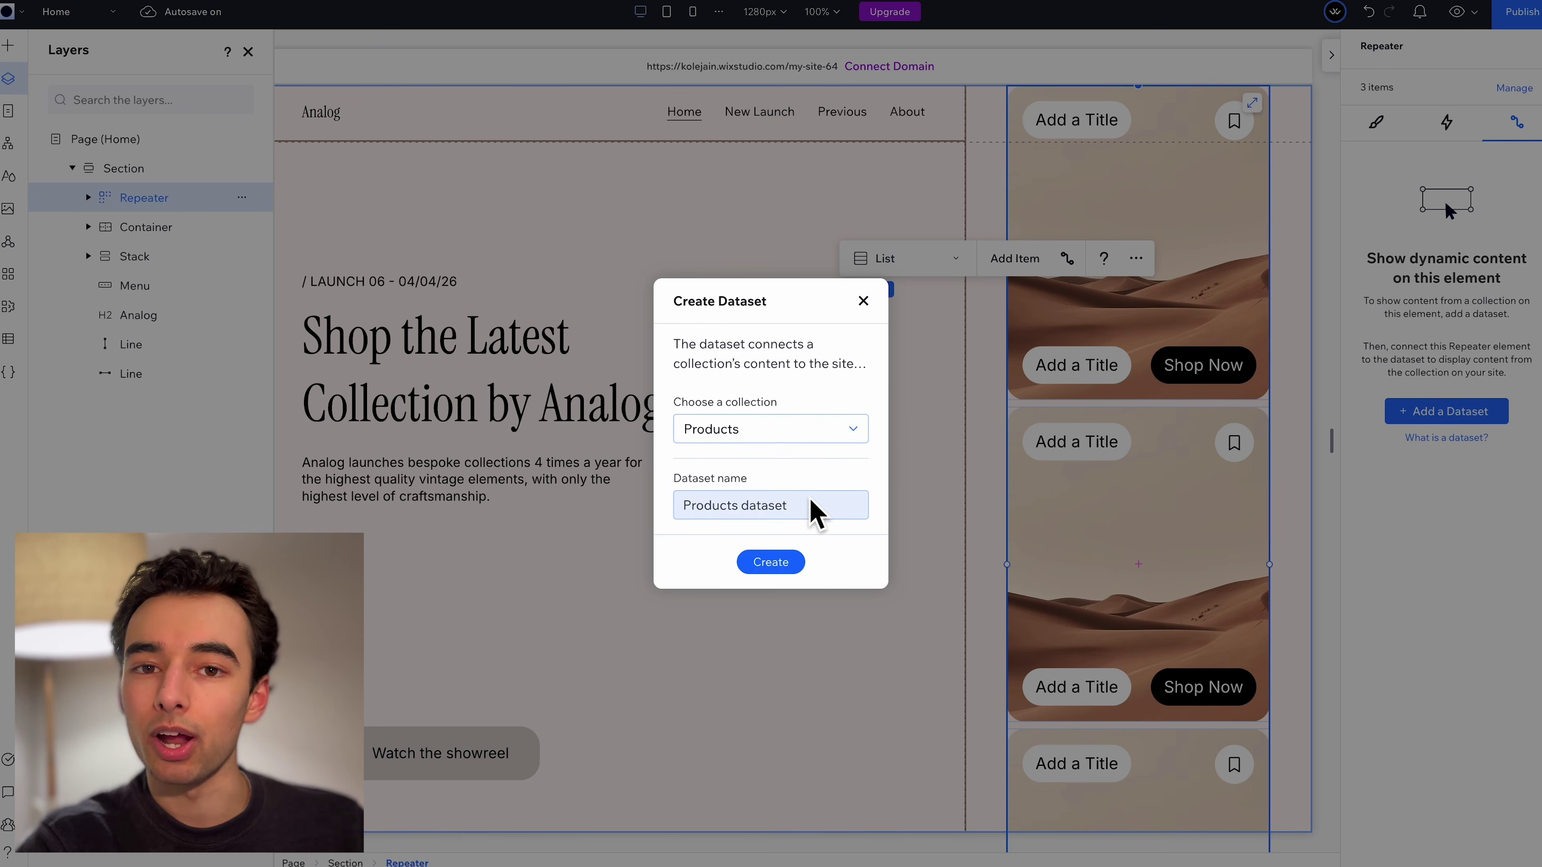
{"action": "left_click", "coordinate": [785, 562]}
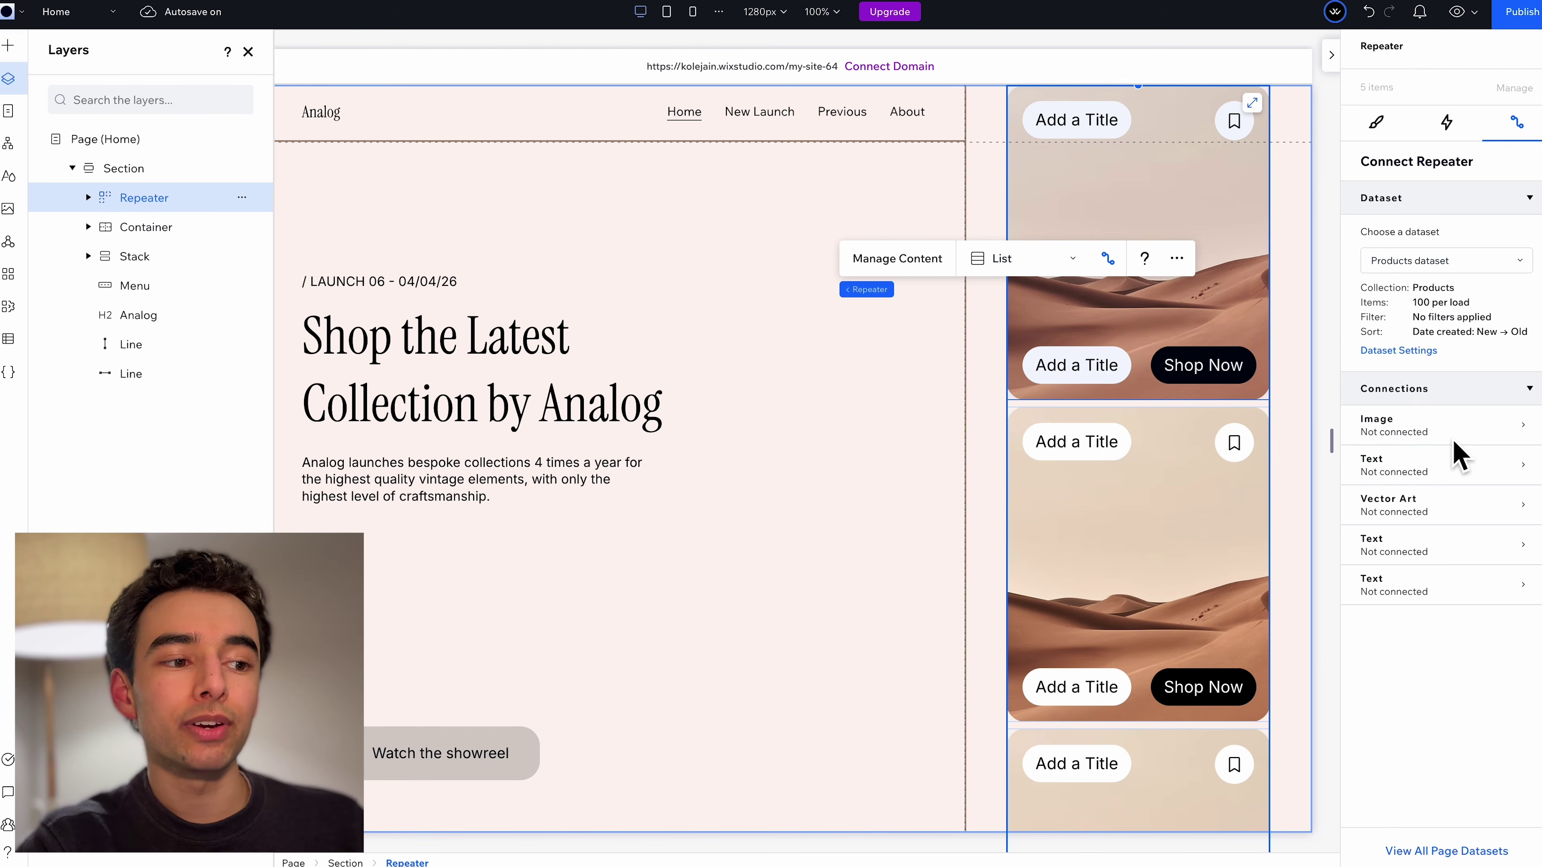
Connect the card's image to the Image field, its upper text to Title and its lower text to Price
{"action": "left_click", "coordinate": [1455, 436]}
{"action": "left_click", "coordinate": [1479, 432]}
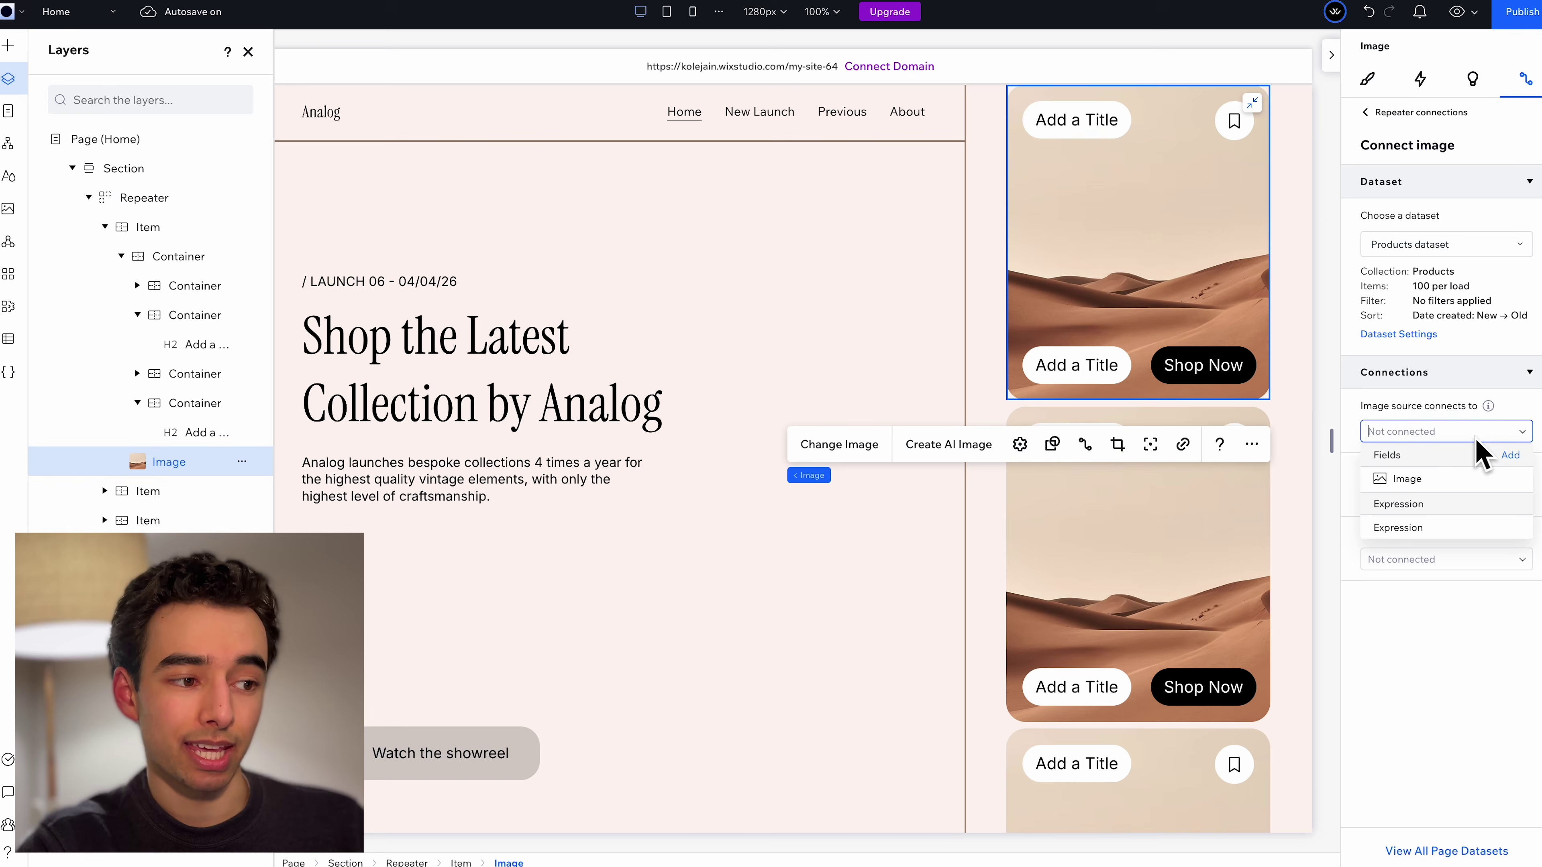
{"action": "left_click", "coordinate": [1456, 481]}
{"action": "left_click", "coordinate": [1416, 433]}
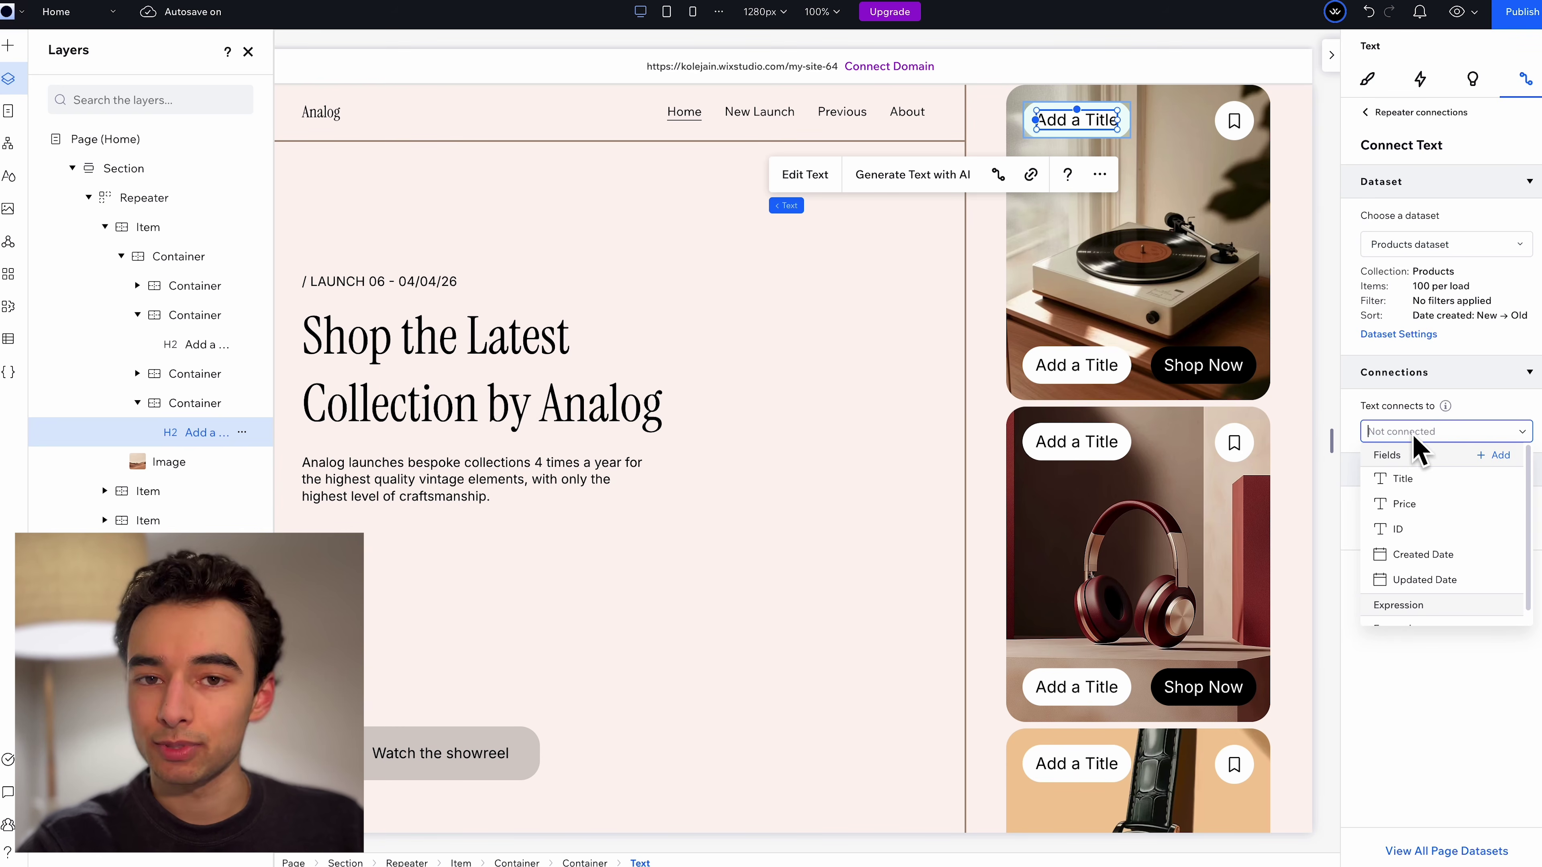
{"action": "left_click", "coordinate": [1418, 485]}
{"action": "left_click", "coordinate": [1436, 506]}
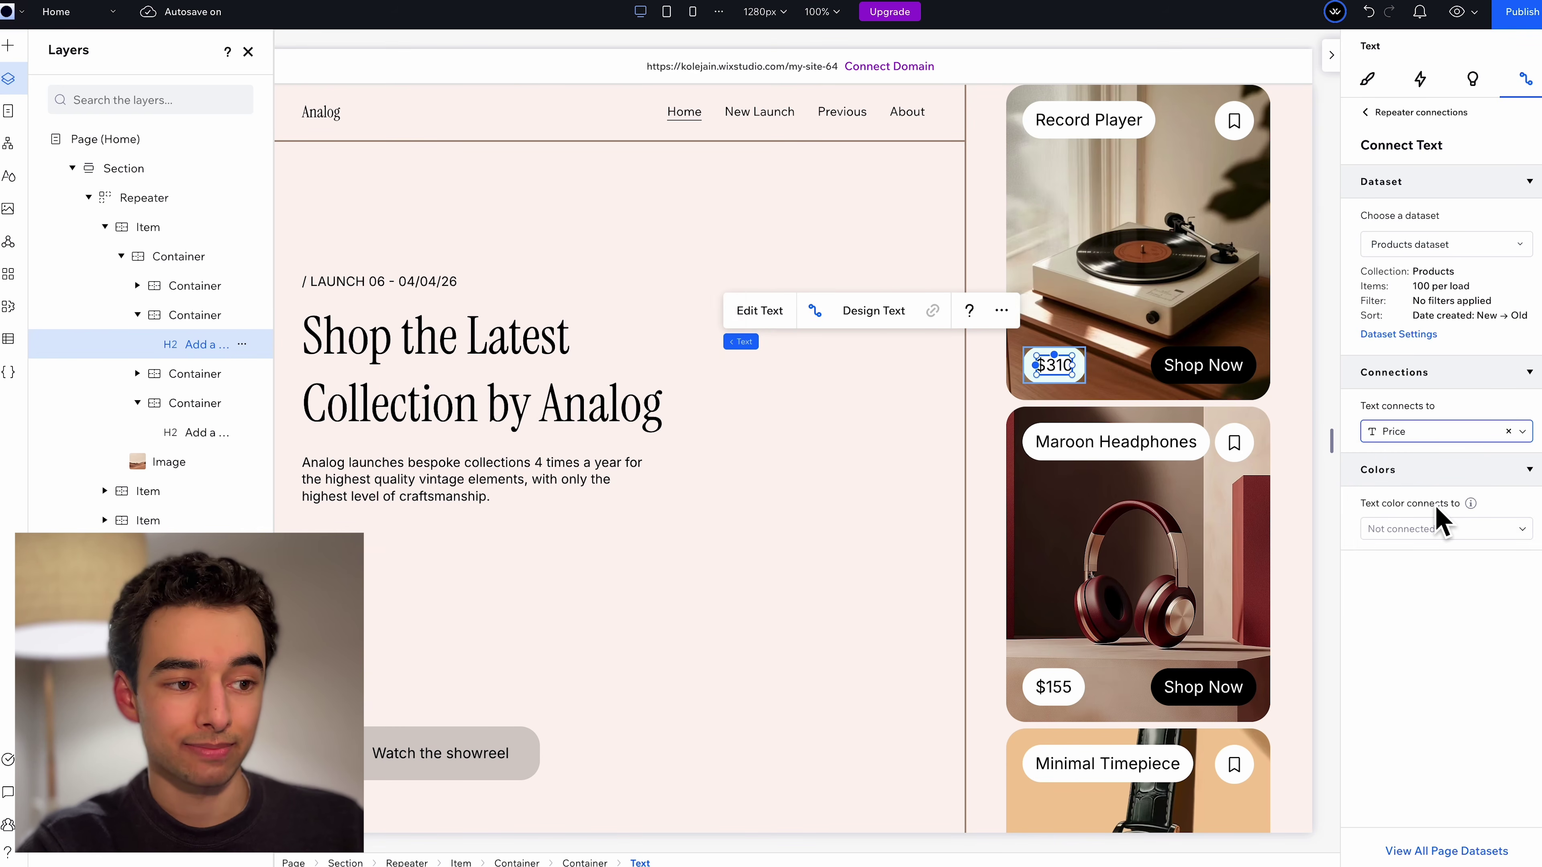
{"action": "left_click", "coordinate": [1126, 586]}
{"action": "scroll", "coordinate": [1125, 586], "scroll_direction": "down", "scroll_amount": 10}
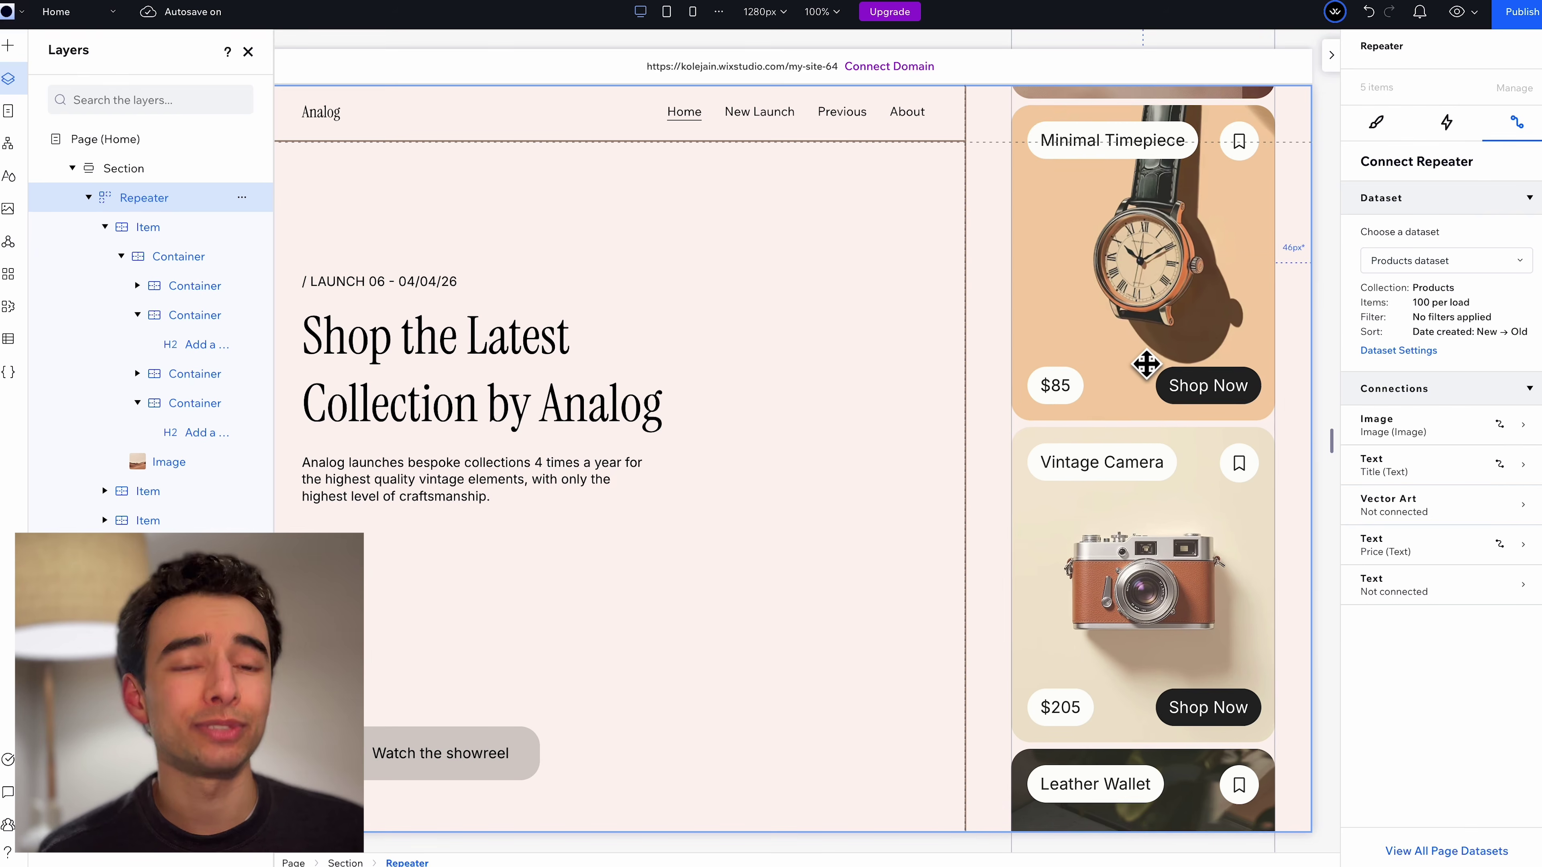
Move the product repeater up in the section and place a duplicate of it directly below the original
{"action": "left_click_drag", "start_coordinate": [1147, 365], "coordinate": [1140, 321]}
{"action": "left_click_drag", "start_coordinate": [1177, 638], "coordinate": [1171, 354]}
{"action": "left_click_drag", "start_coordinate": [1161, 620], "coordinate": [1153, 407]}
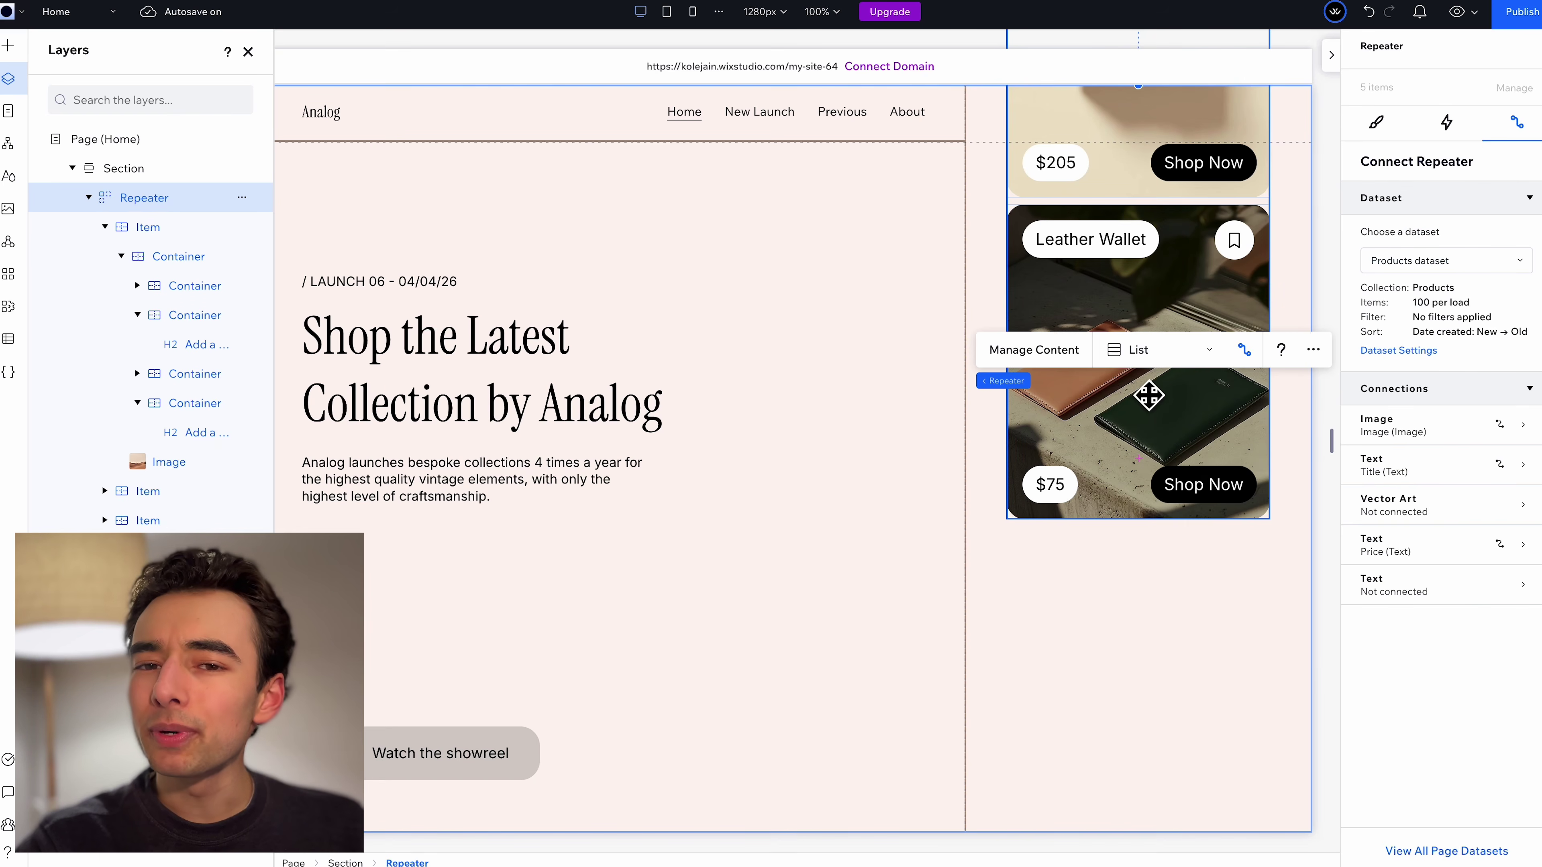
{"action": "key", "text": "ctrl+d"}
{"action": "left_click_drag", "start_coordinate": [1146, 155], "coordinate": [1110, 583]}
Stack the two repeaters vertically with 8 px item spacing and align the stack to the top of the section
{"action": "left_click", "coordinate": [1118, 443], "text": "shift"}
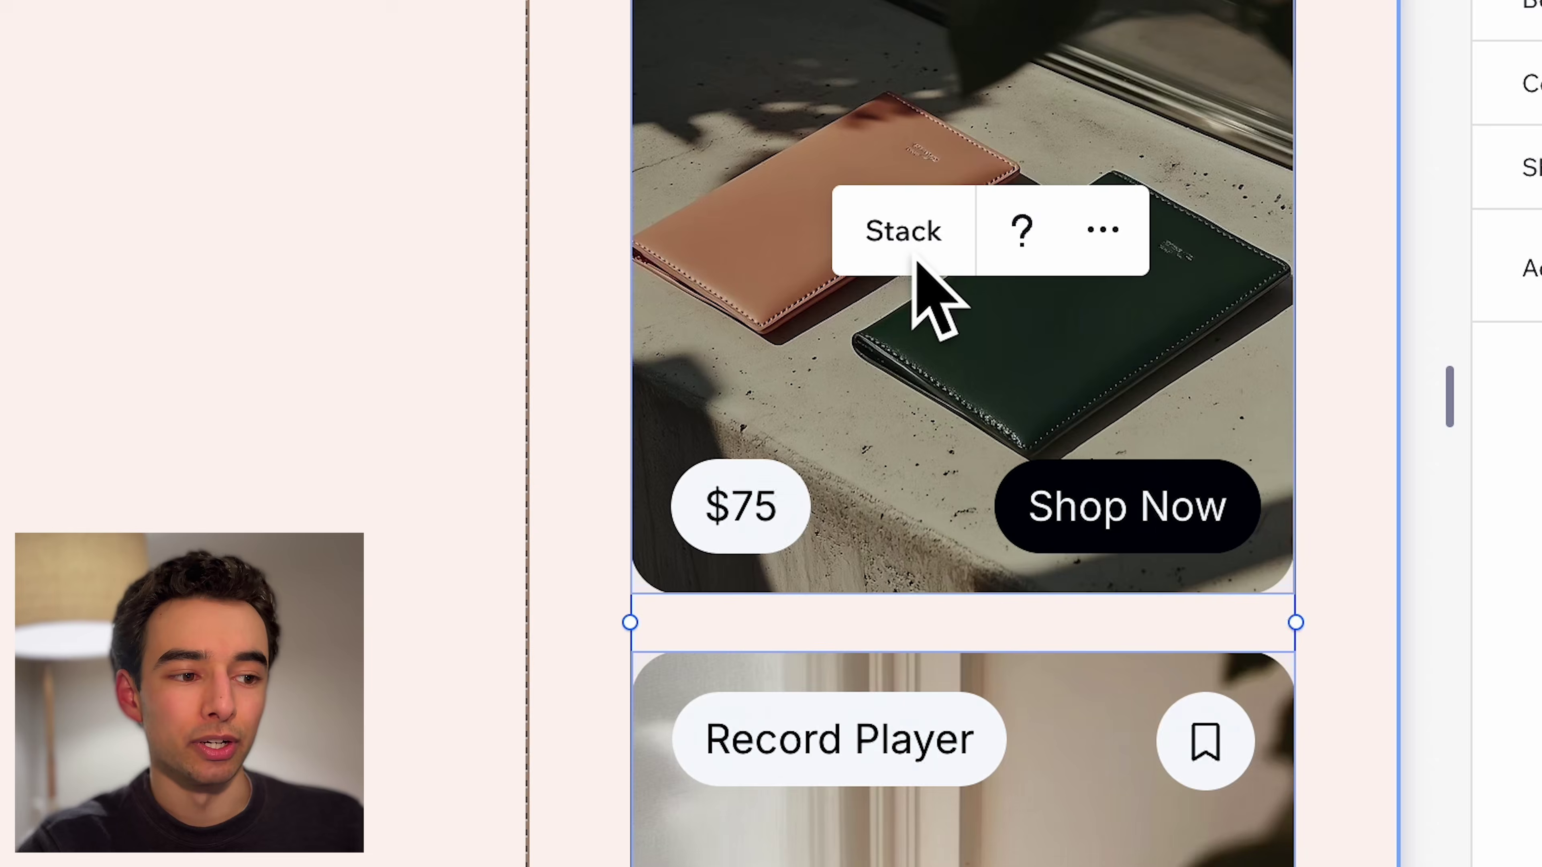
{"action": "left_click", "coordinate": [913, 252]}
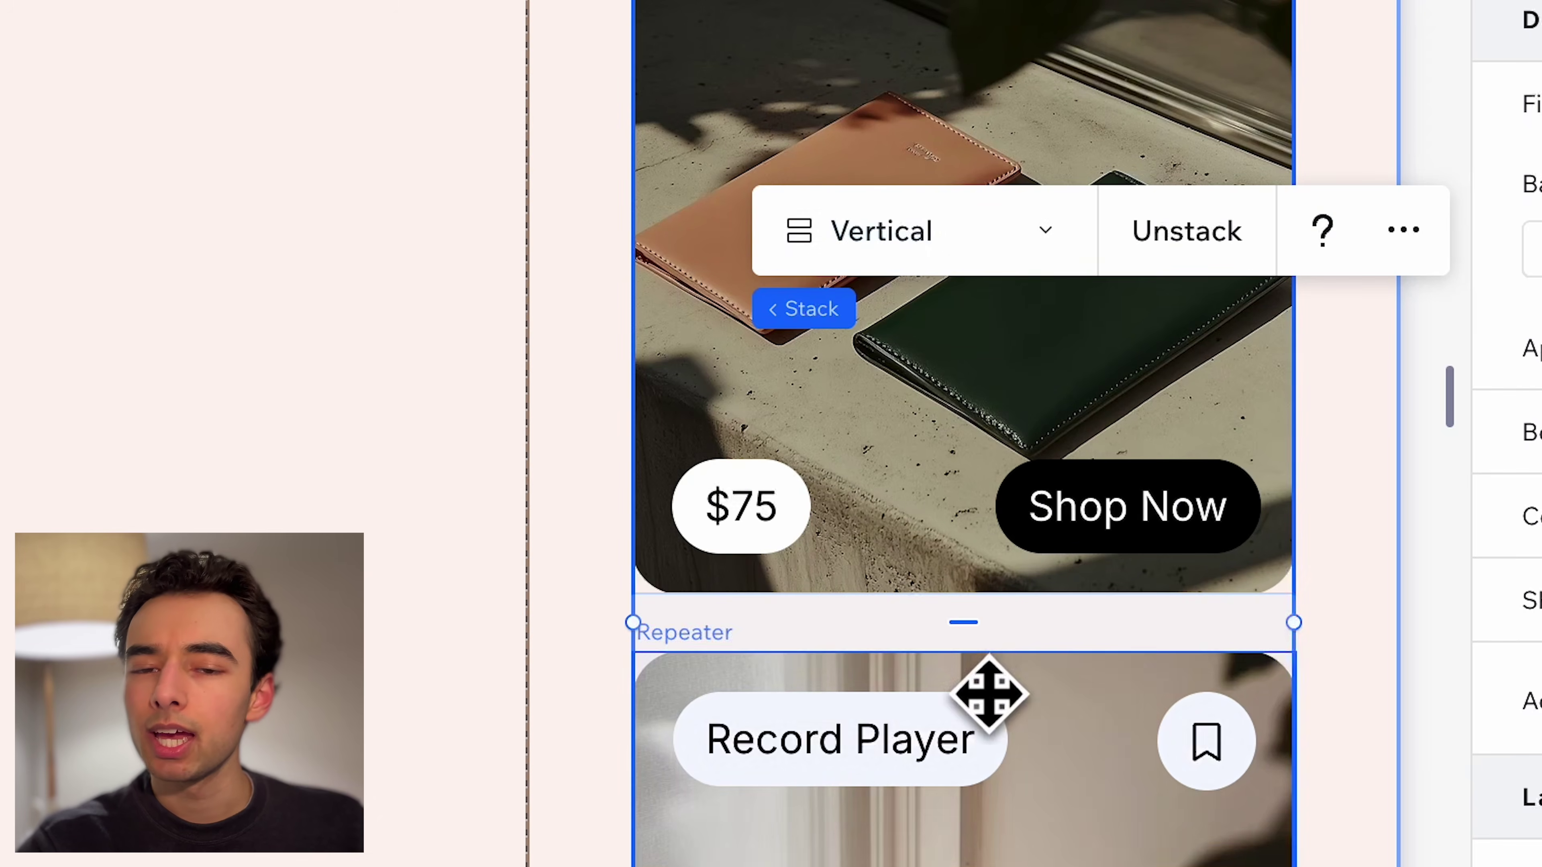
{"action": "left_click", "coordinate": [995, 654]}
{"action": "type", "text": "8"}
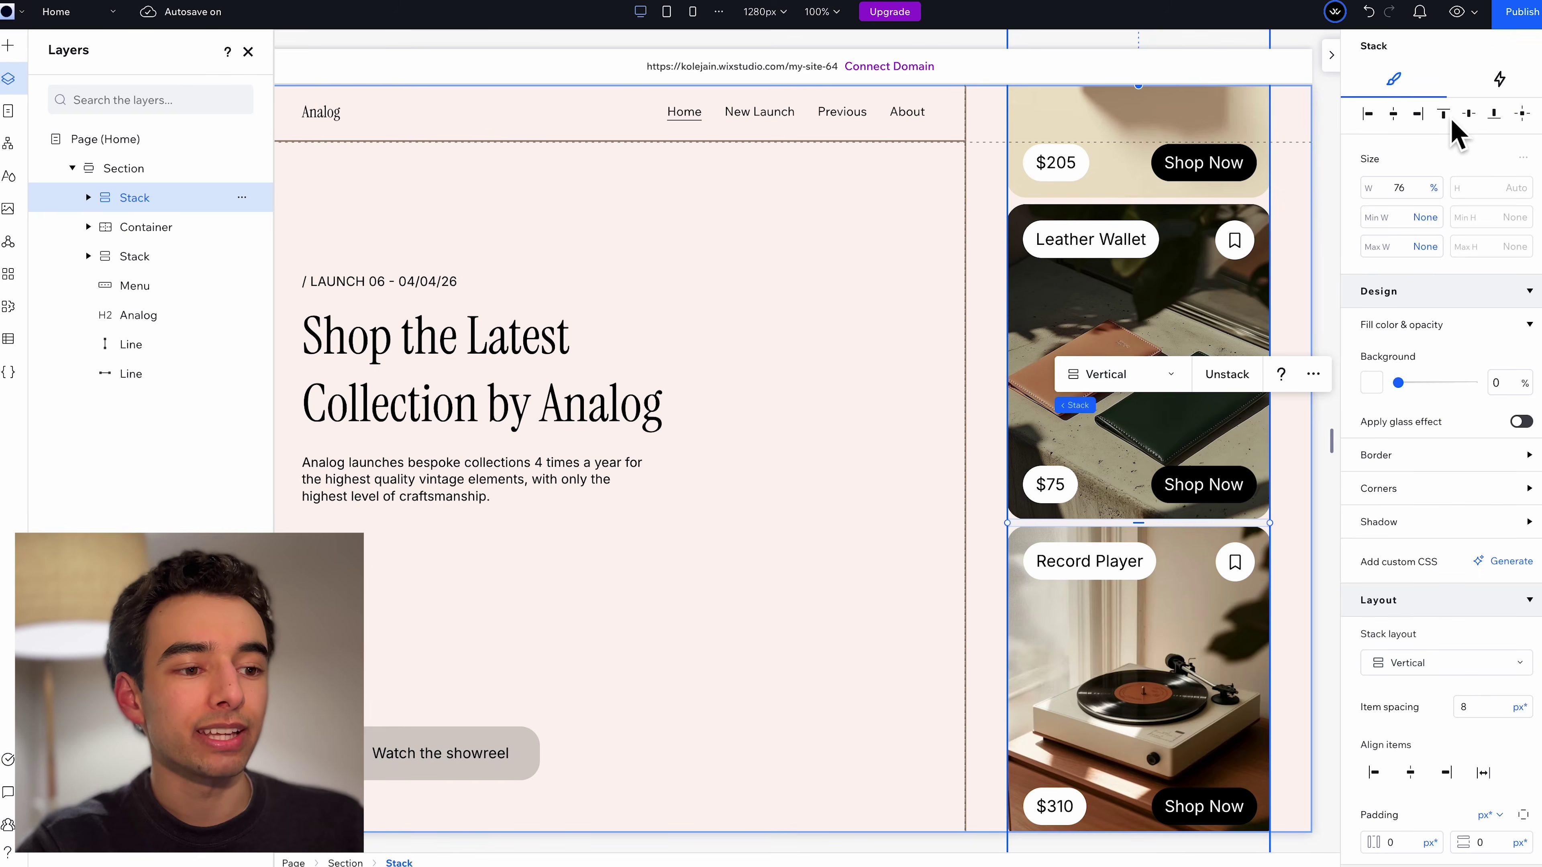
{"action": "left_click", "coordinate": [1448, 118]}
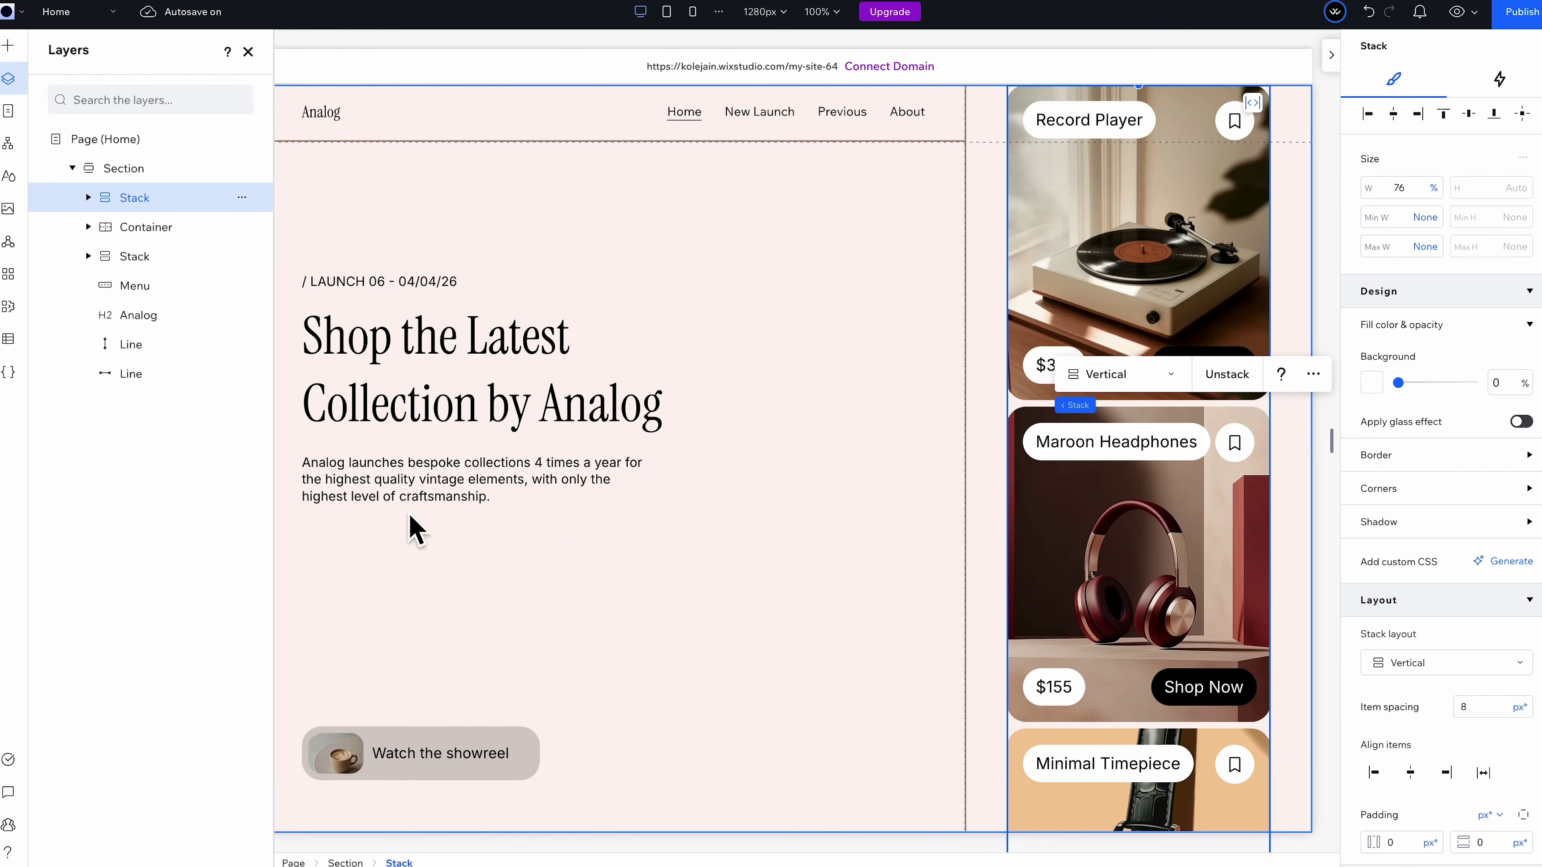
Turn on manual coding, add a global.css file and clear its sample comments
{"action": "left_click", "coordinate": [9, 379]}
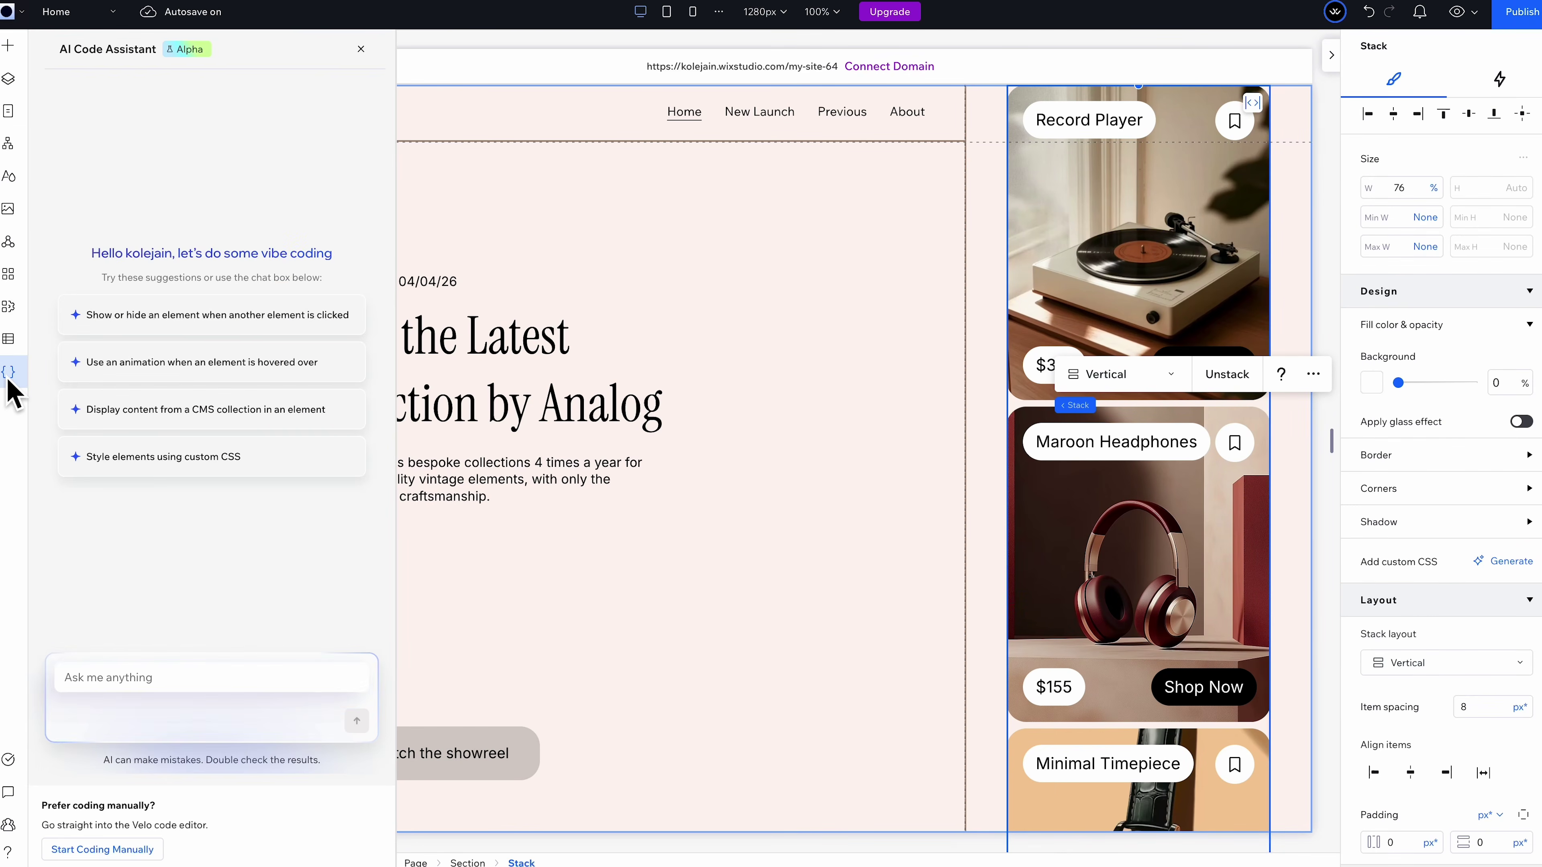
{"action": "left_click", "coordinate": [108, 850]}
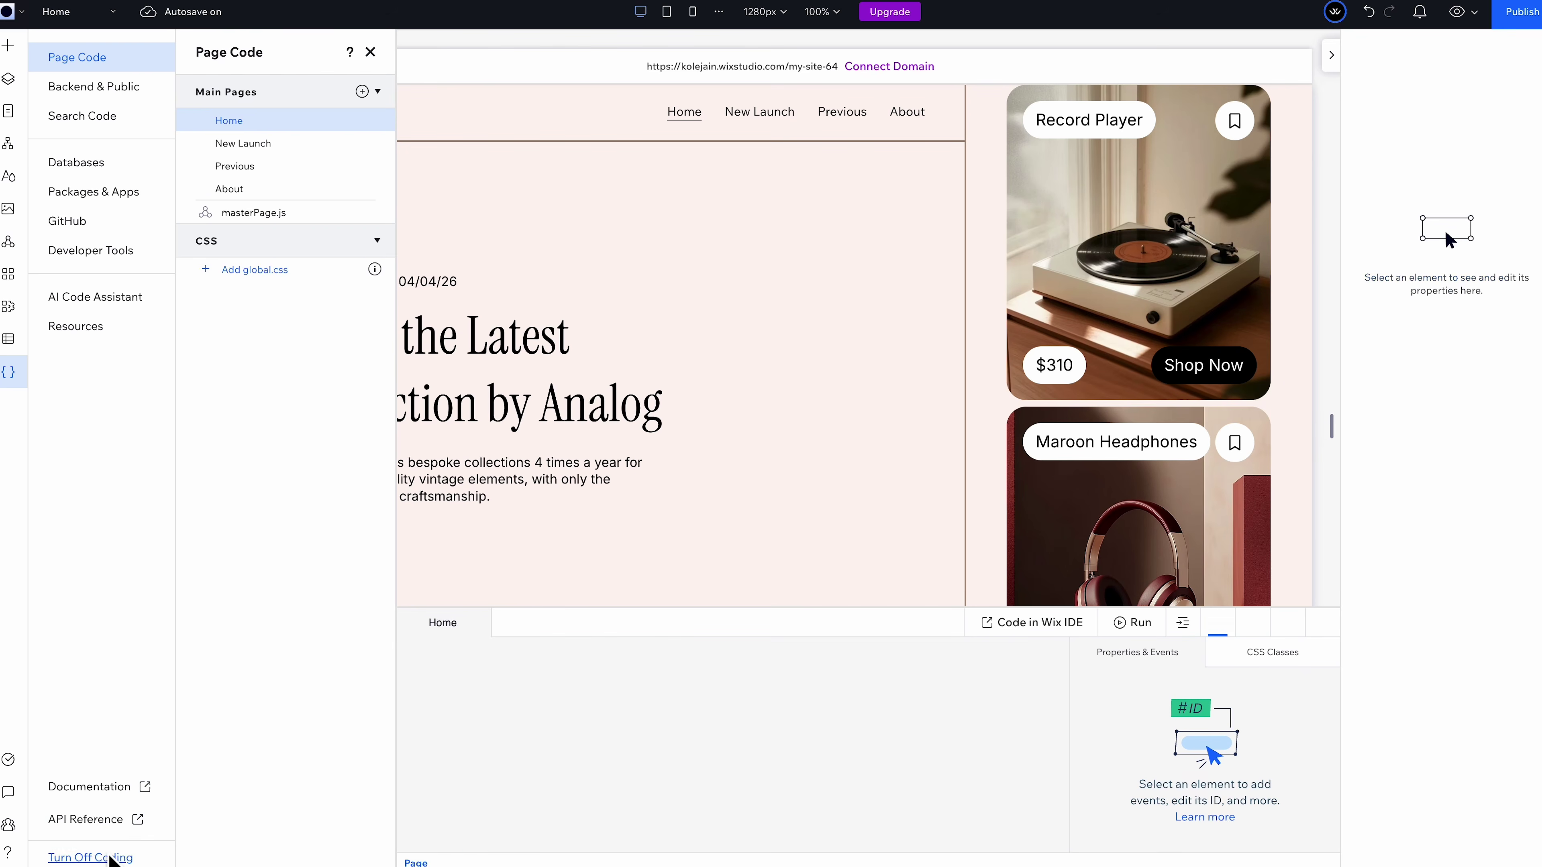
{"action": "left_click", "coordinate": [256, 276]}
{"action": "left_click_drag", "start_coordinate": [486, 752], "coordinate": [454, 664]}
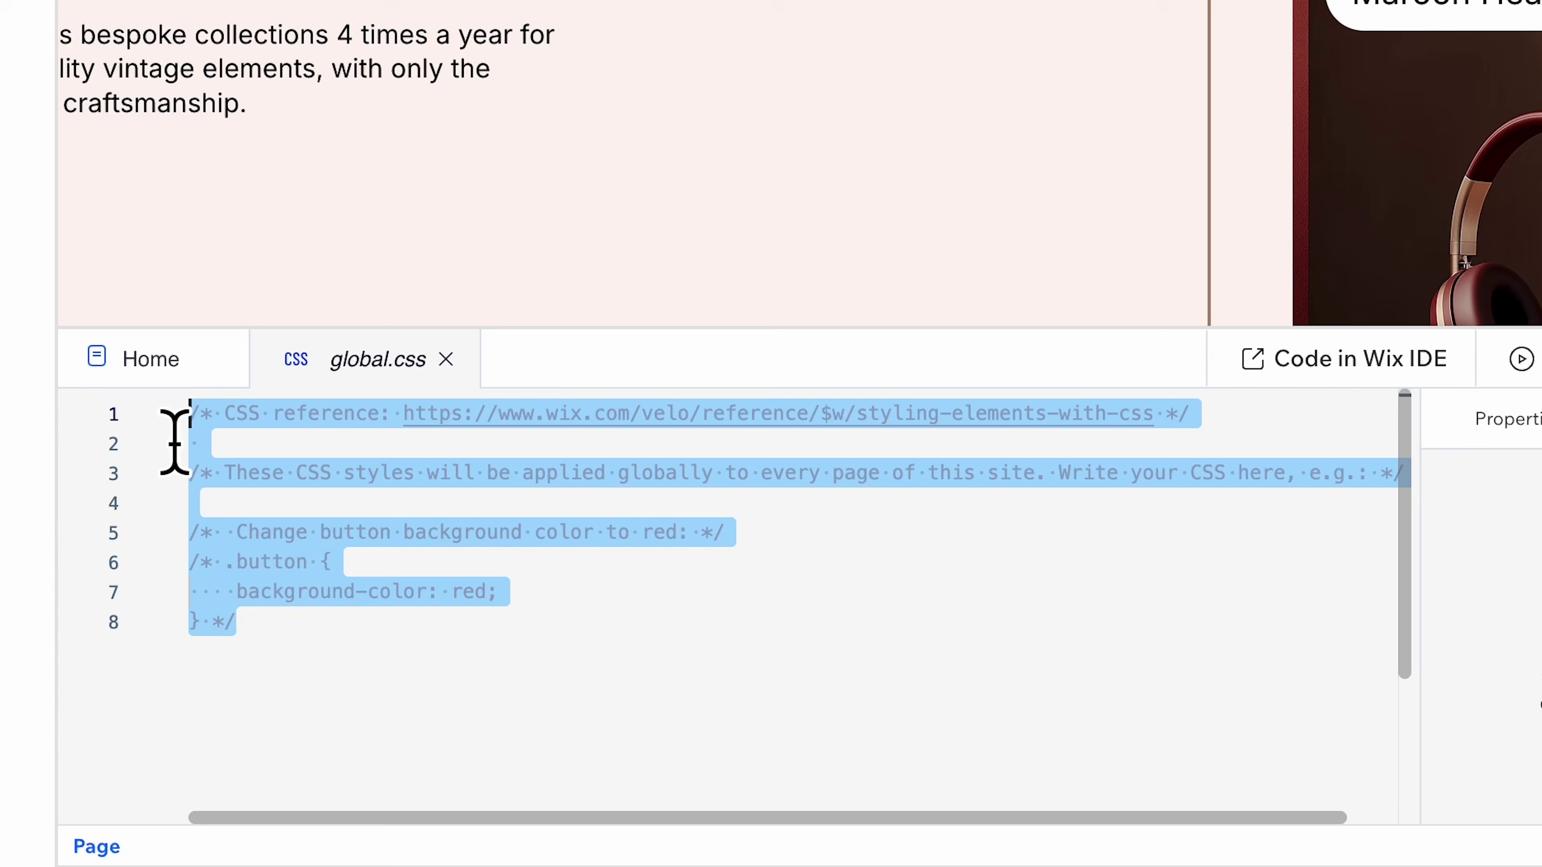
{"action": "key", "text": "BackSpace"}
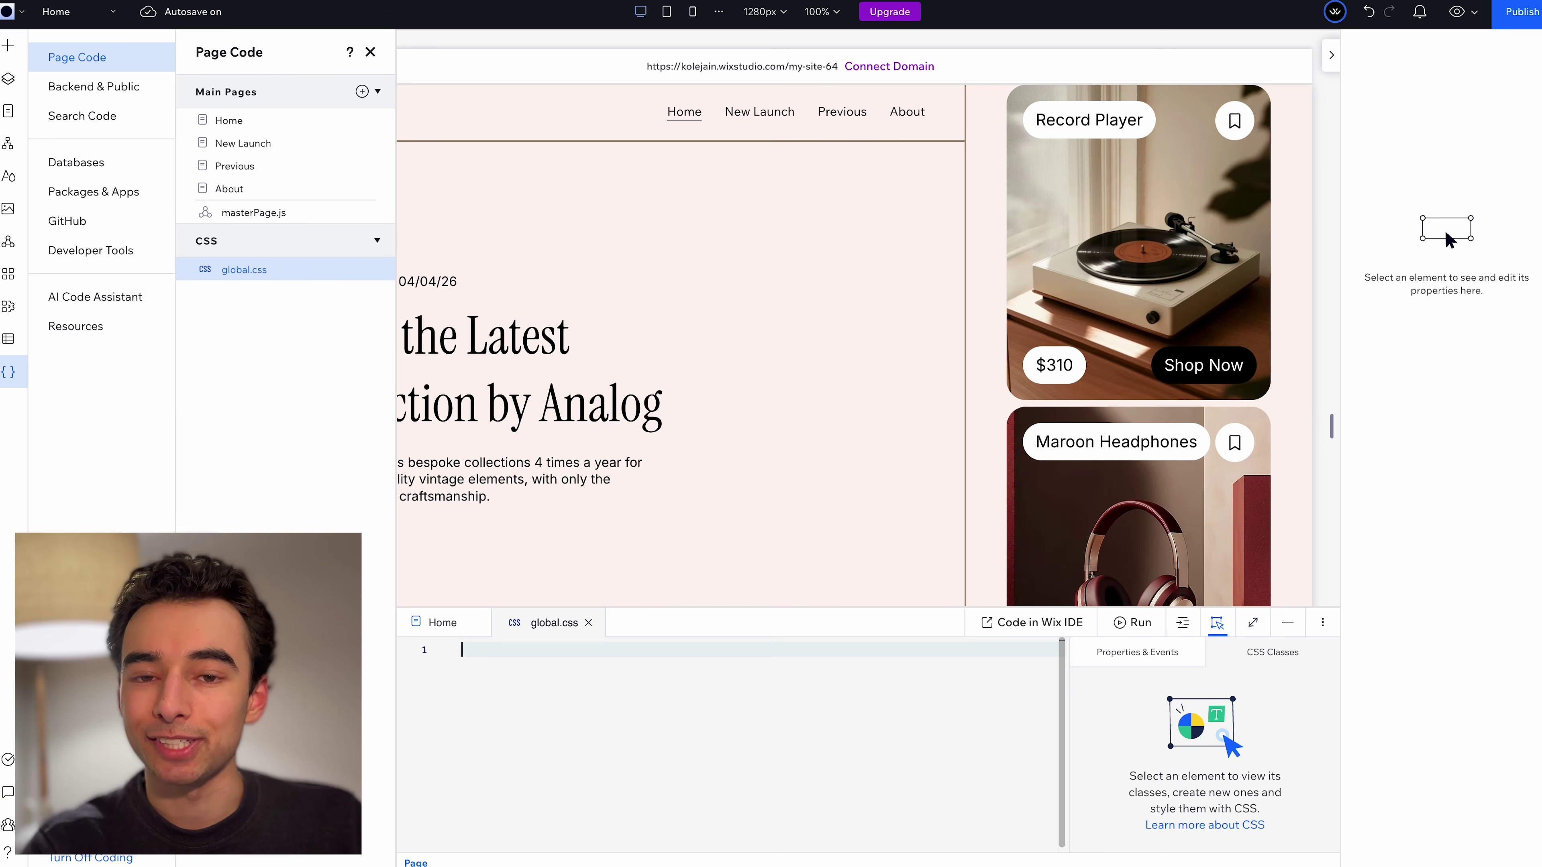
Select the stack holding both repeaters and give it the custom CSS class marquee-track
{"action": "left_click", "coordinate": [10, 84]}
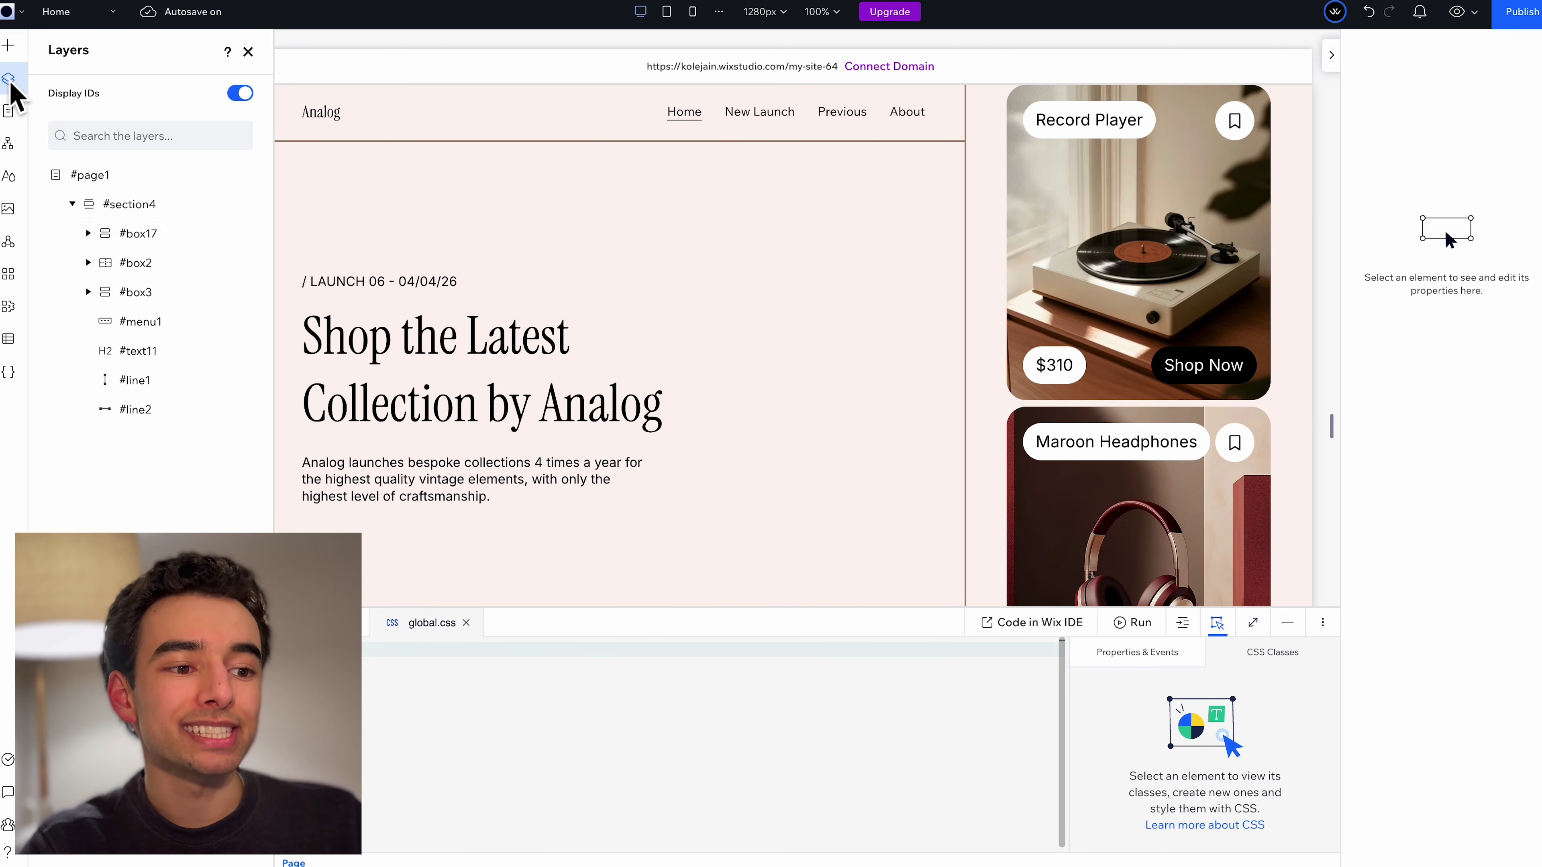
{"action": "left_click", "coordinate": [1035, 270]}
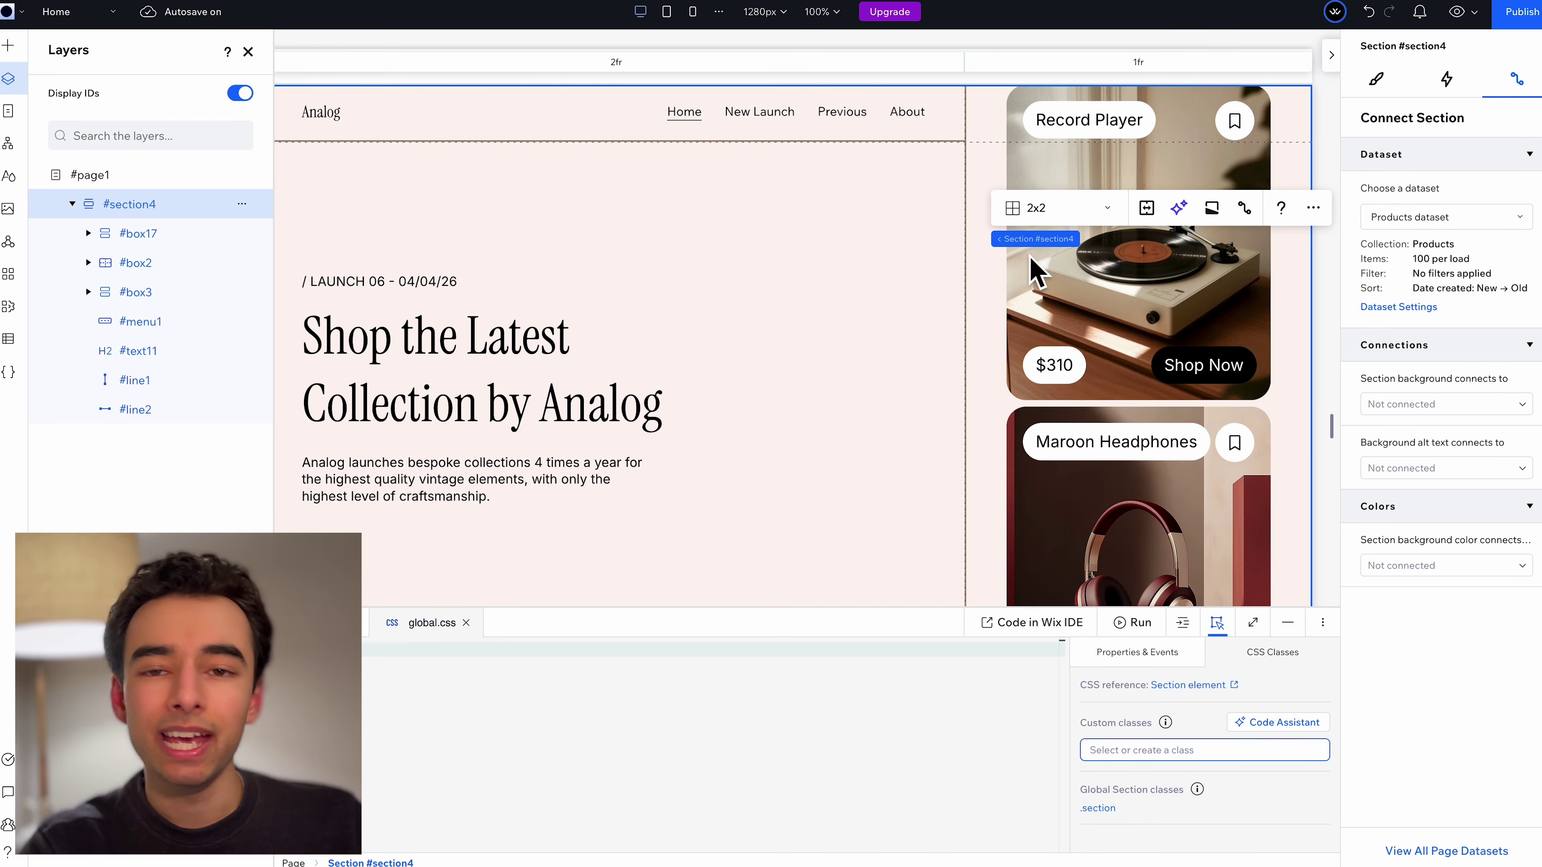
{"action": "left_click", "coordinate": [1035, 270]}
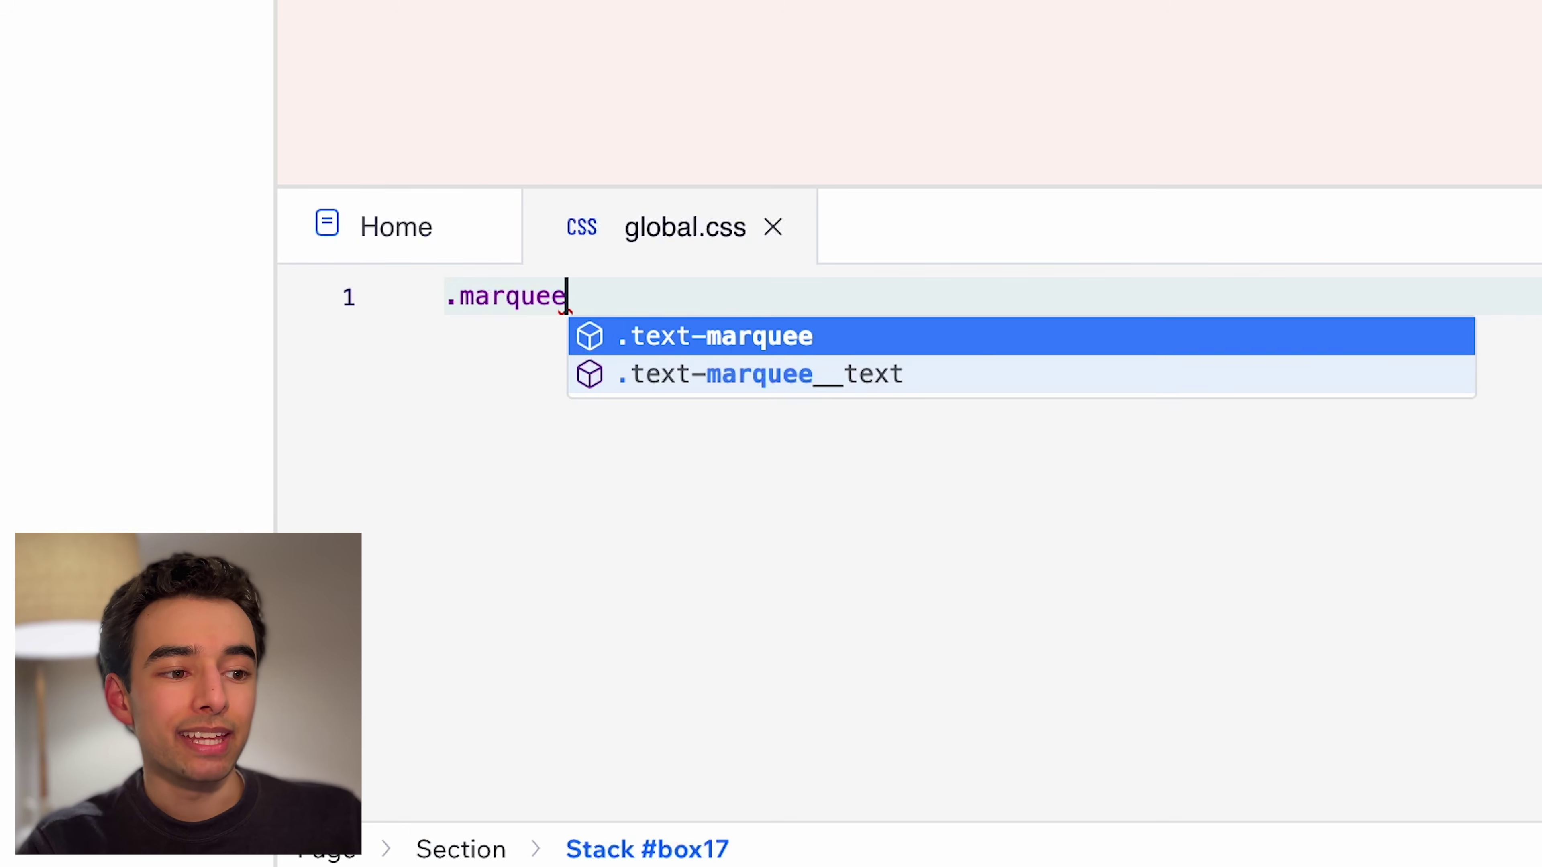
Write a .marquee-track rule in global.css with animation: scroll 30s linear infinite
{"action": "type", "text": "-track"}
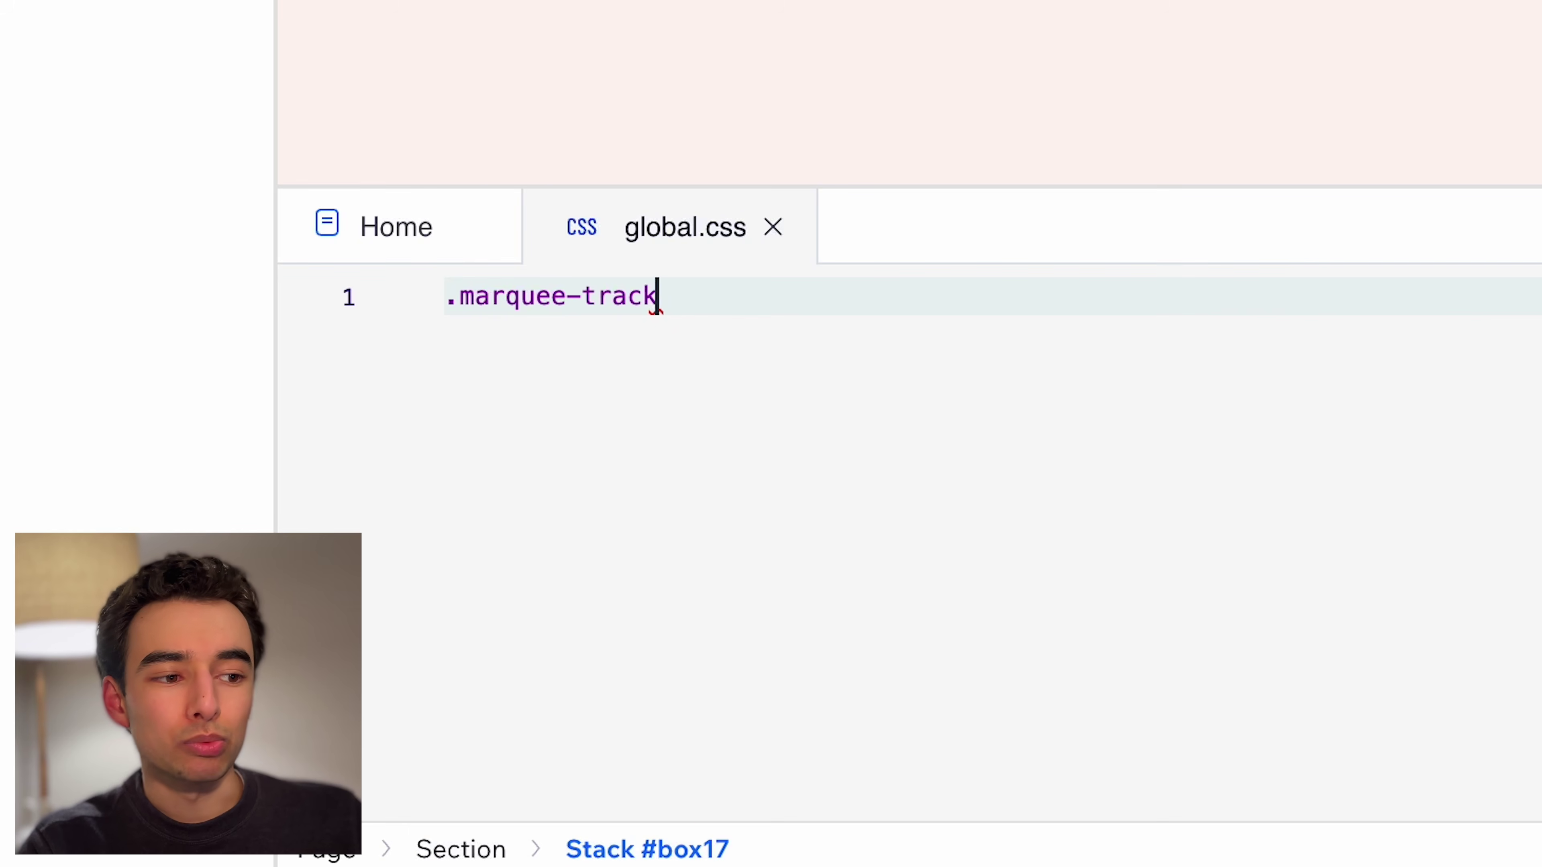
{"action": "type", "text": " {"}
{"action": "key", "text": "Return"}
{"action": "type", "text": "animation"}
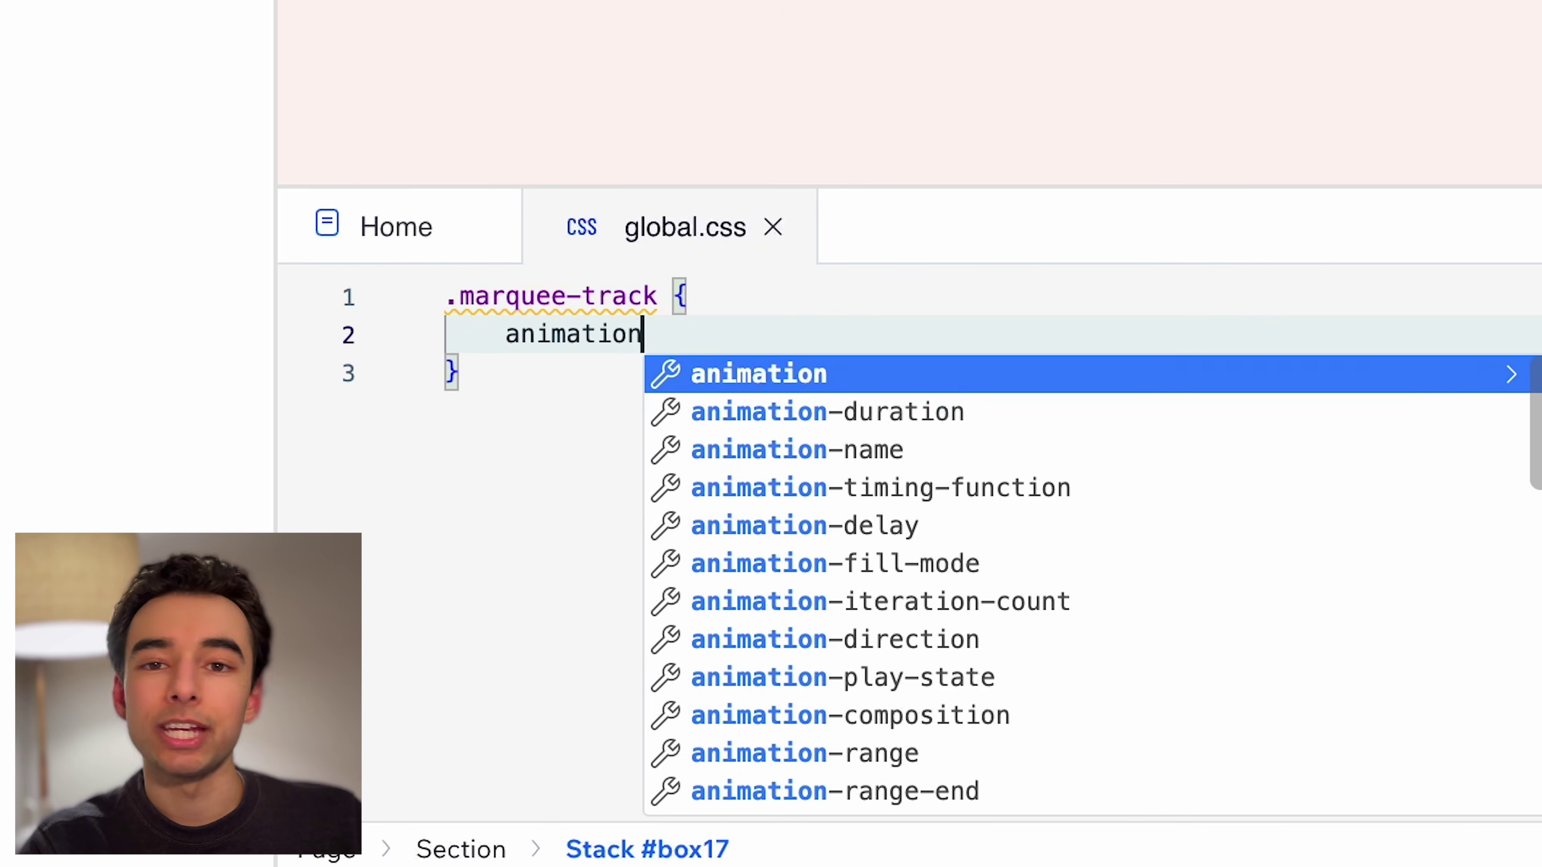
{"action": "type", "text": ": scroll 30s"}
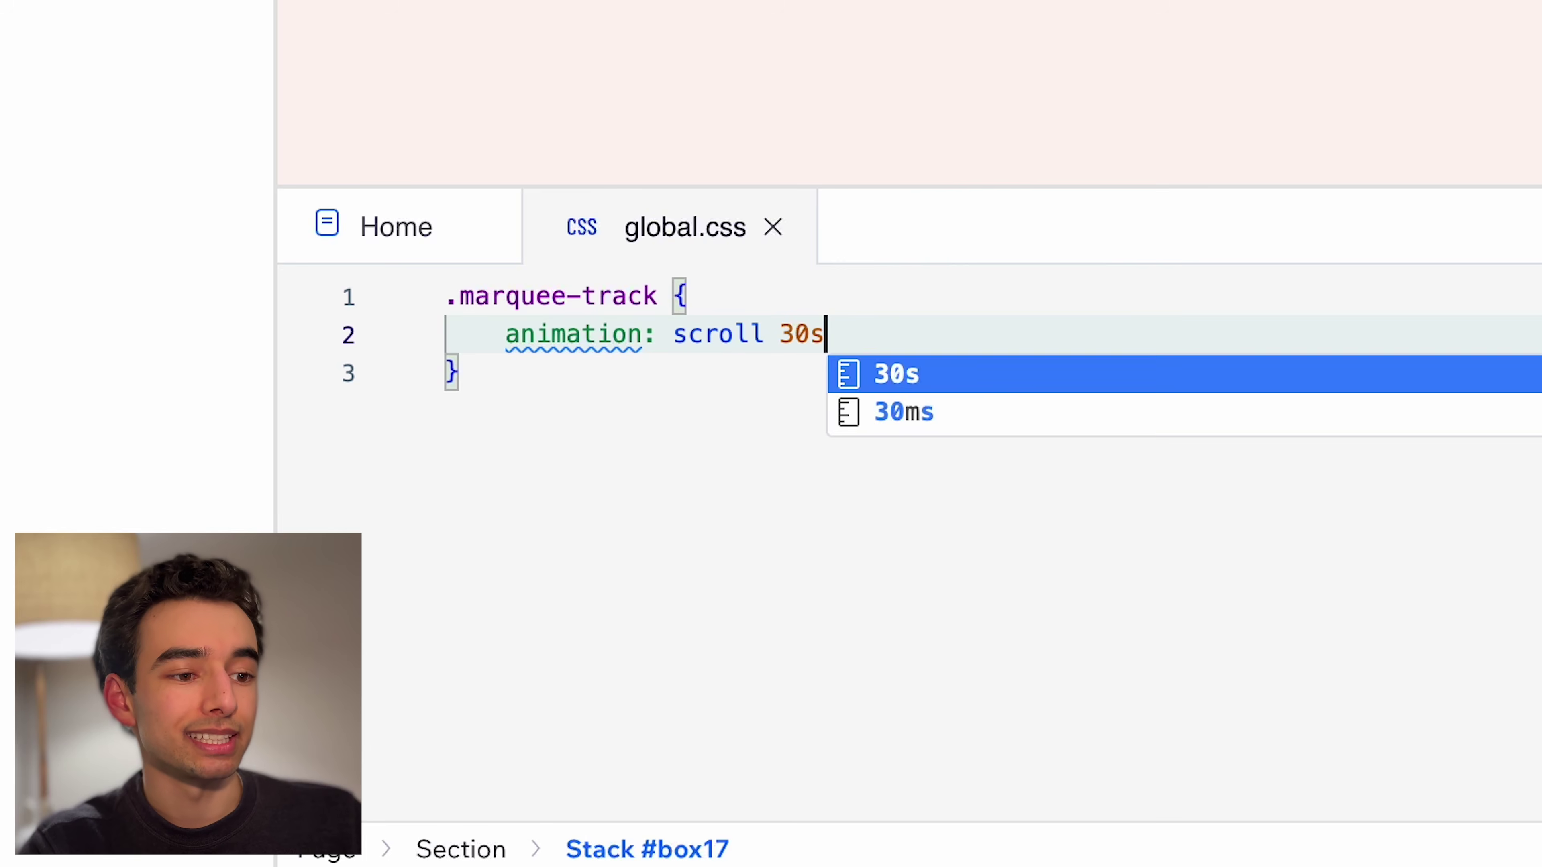
{"action": "type", "text": " linear infinite;"}
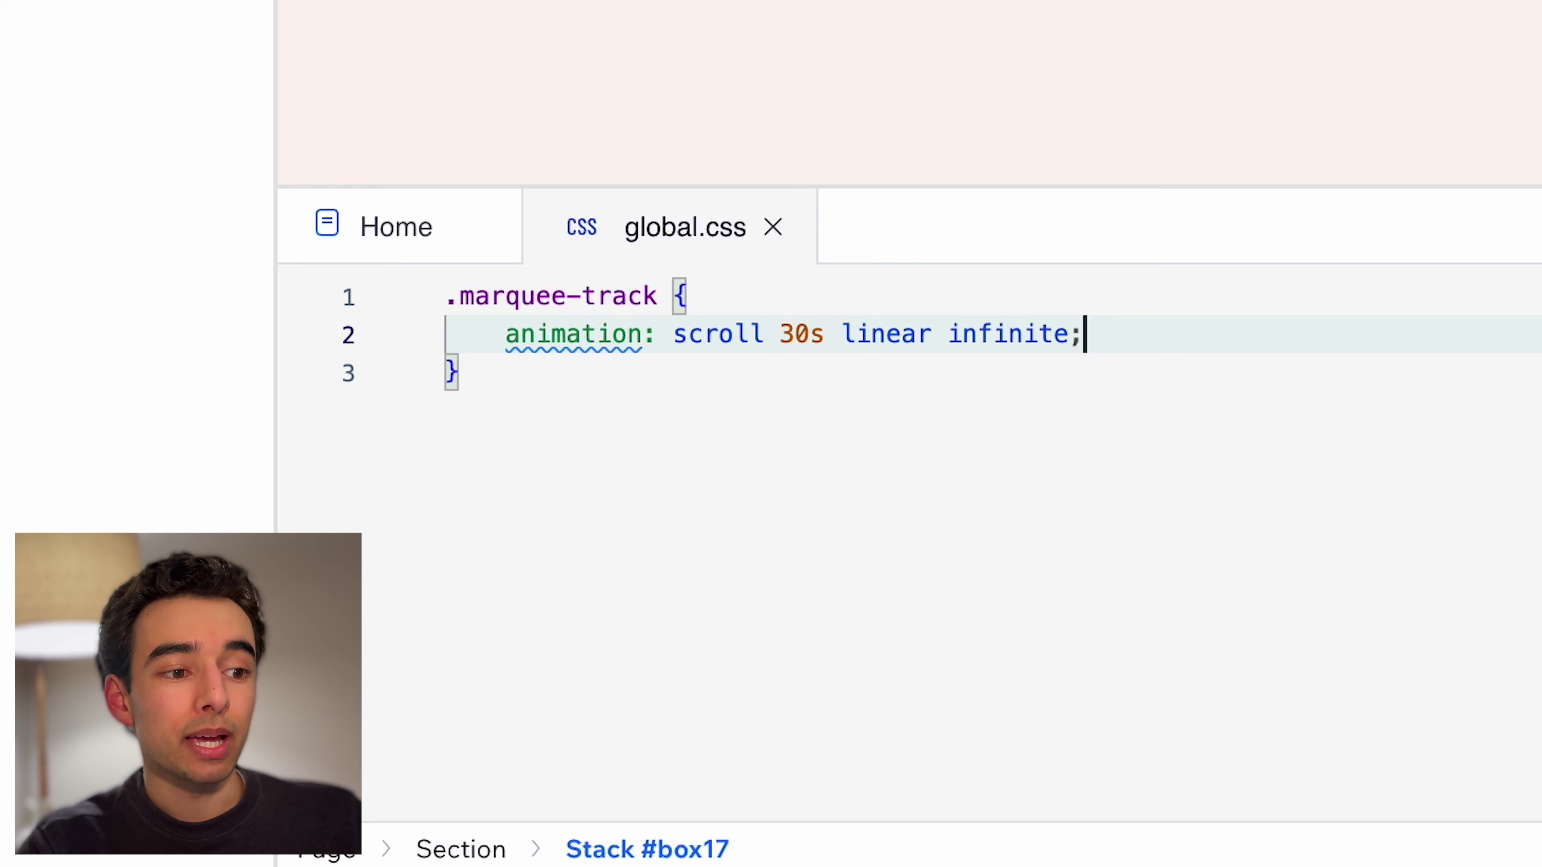
{"action": "key", "text": "Down"}
{"action": "key", "text": "Return"}
{"action": "key", "text": "Return"}
{"action": "type", "text": "@keyf"}
{"action": "key", "text": "Tab"}
{"action": "type", "text": "scroll "}
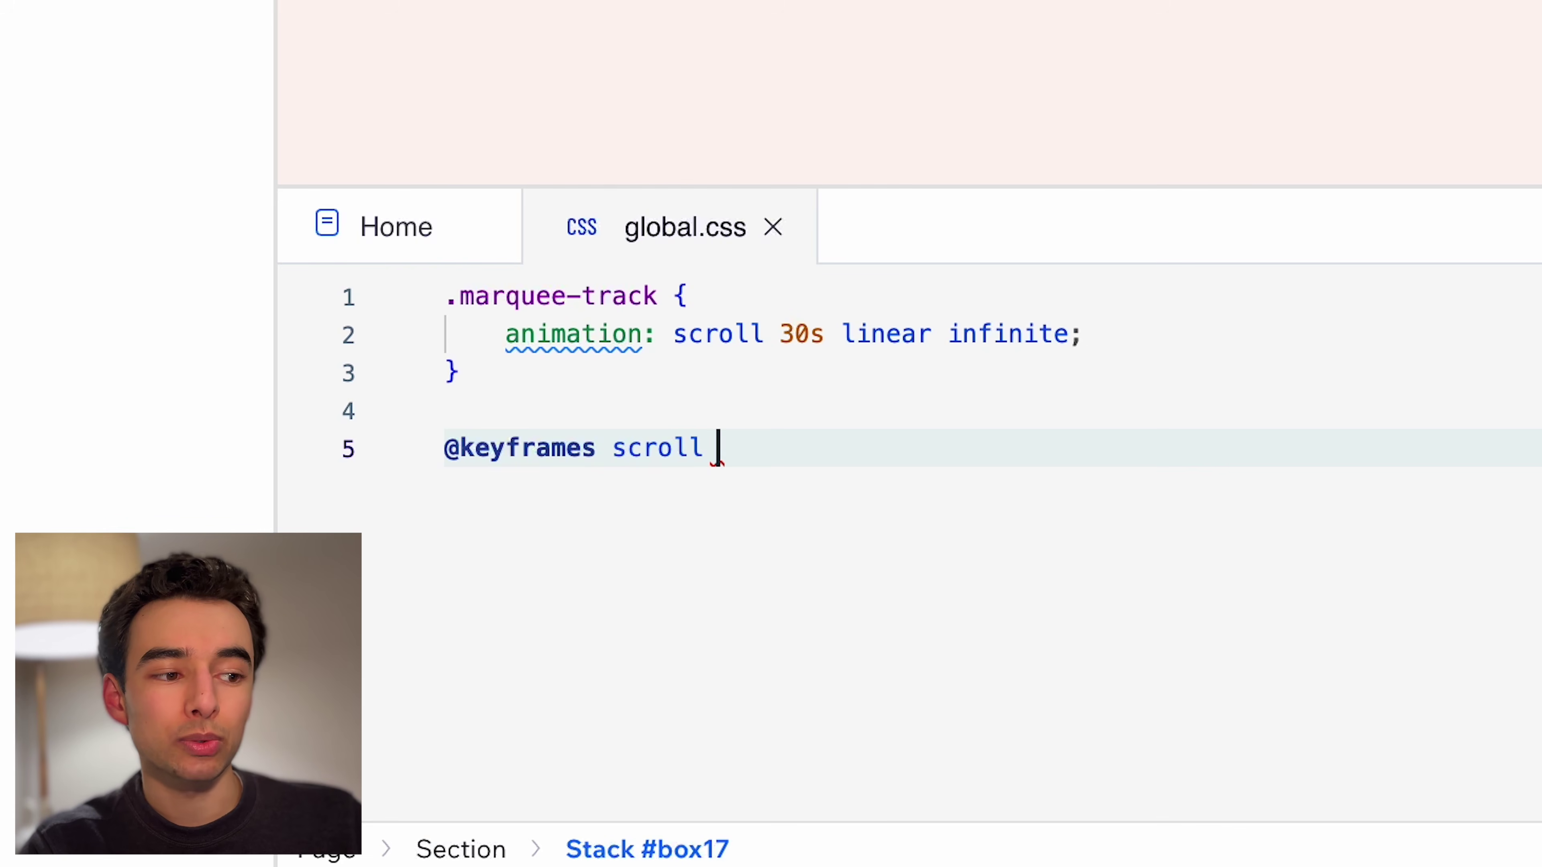
{"action": "type", "text": "{"}
{"action": "key", "text": "Return"}
{"action": "type", "text": "0% "}
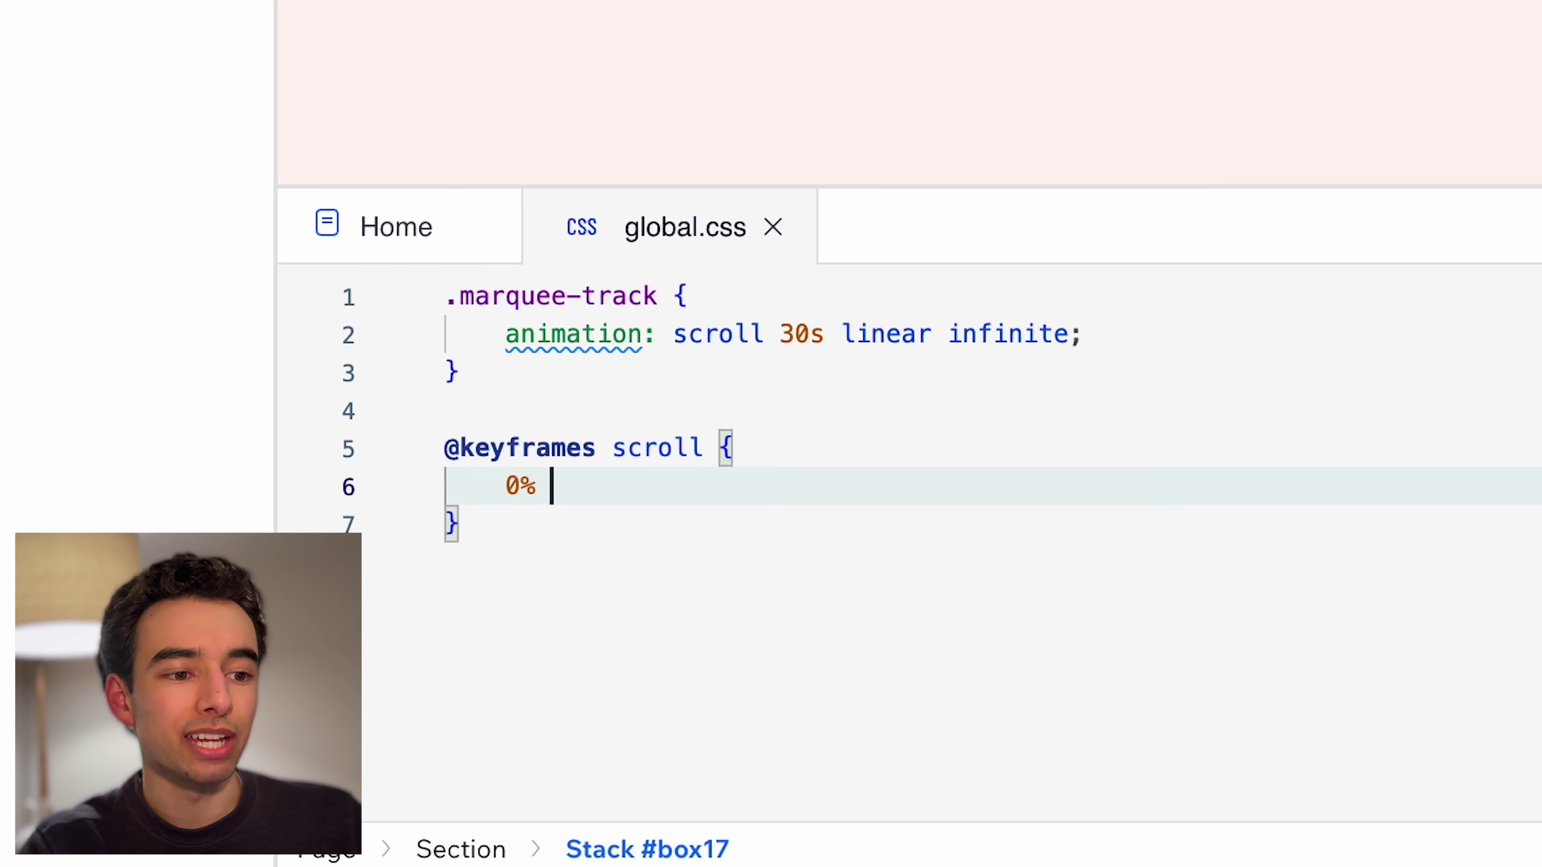
{"action": "type", "text": "{"}
{"action": "key", "text": "Return"}
{"action": "type", "text": "transform: translateY("}
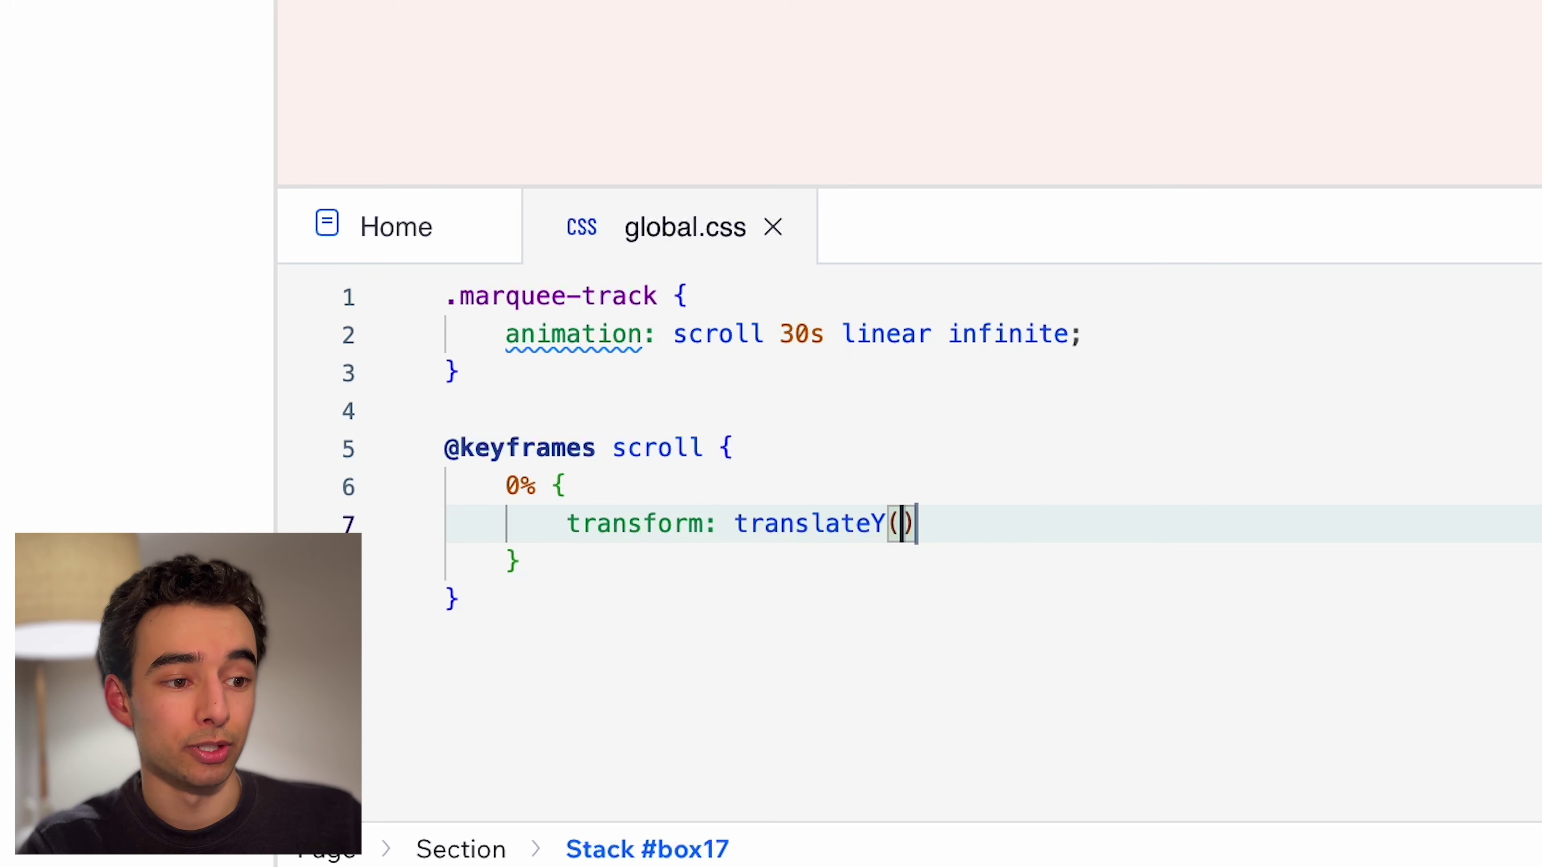
{"action": "type", "text": ");"}
Add a 100% keyframe to the scroll animation with transform: translateY(-50%)
{"action": "key", "text": "Down"}
{"action": "key", "text": "Return"}
{"action": "type", "text": "100% {"}
{"action": "key", "text": "Return"}
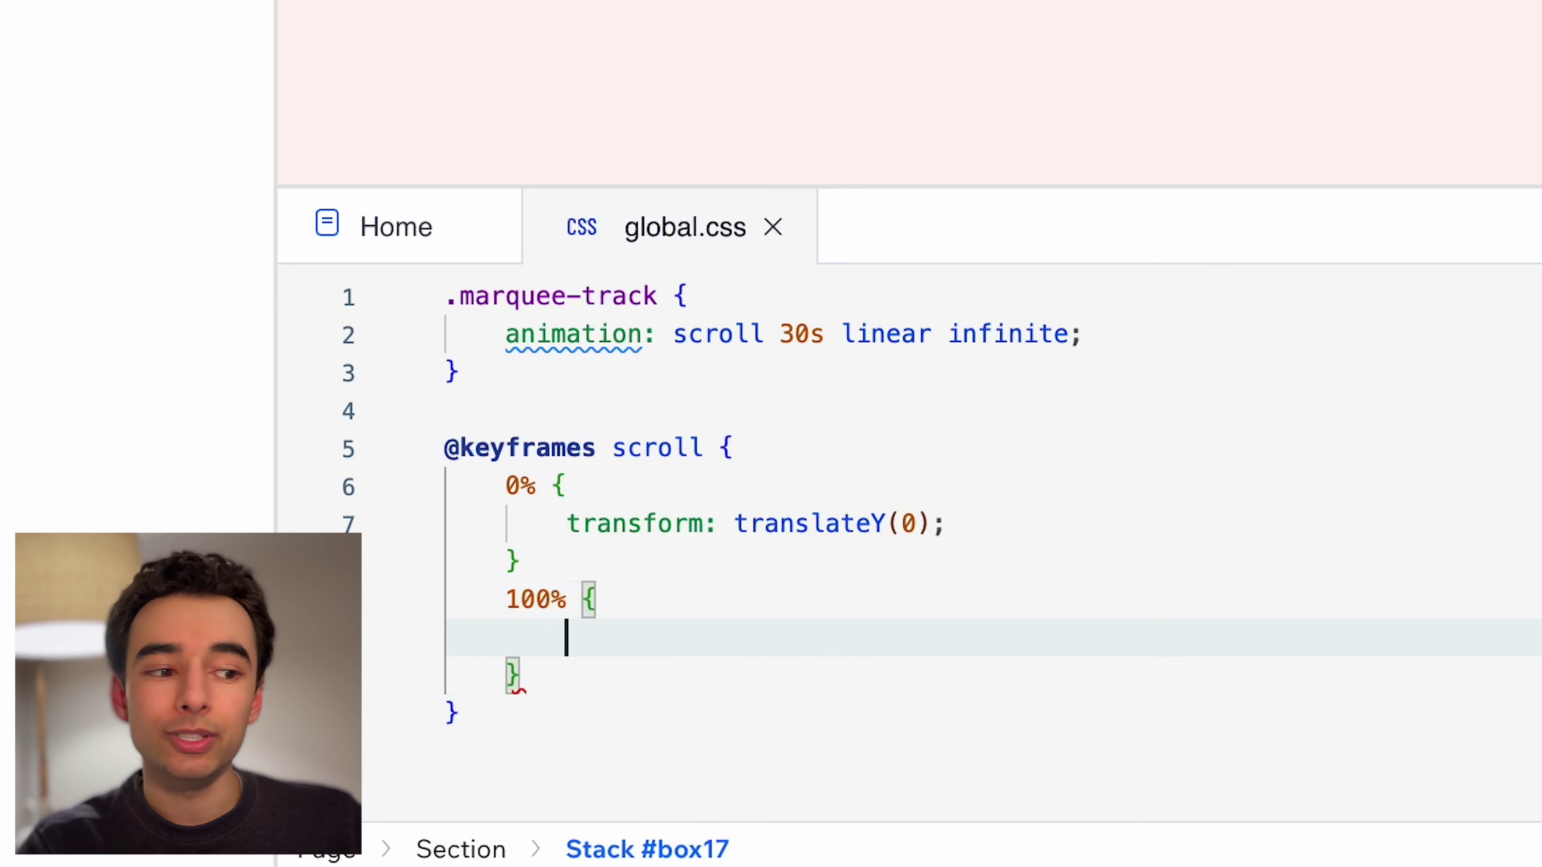
{"action": "type", "text": "transf"}
{"action": "key", "text": "Return"}
{"action": "type", "text": "translateY(-50%);"}
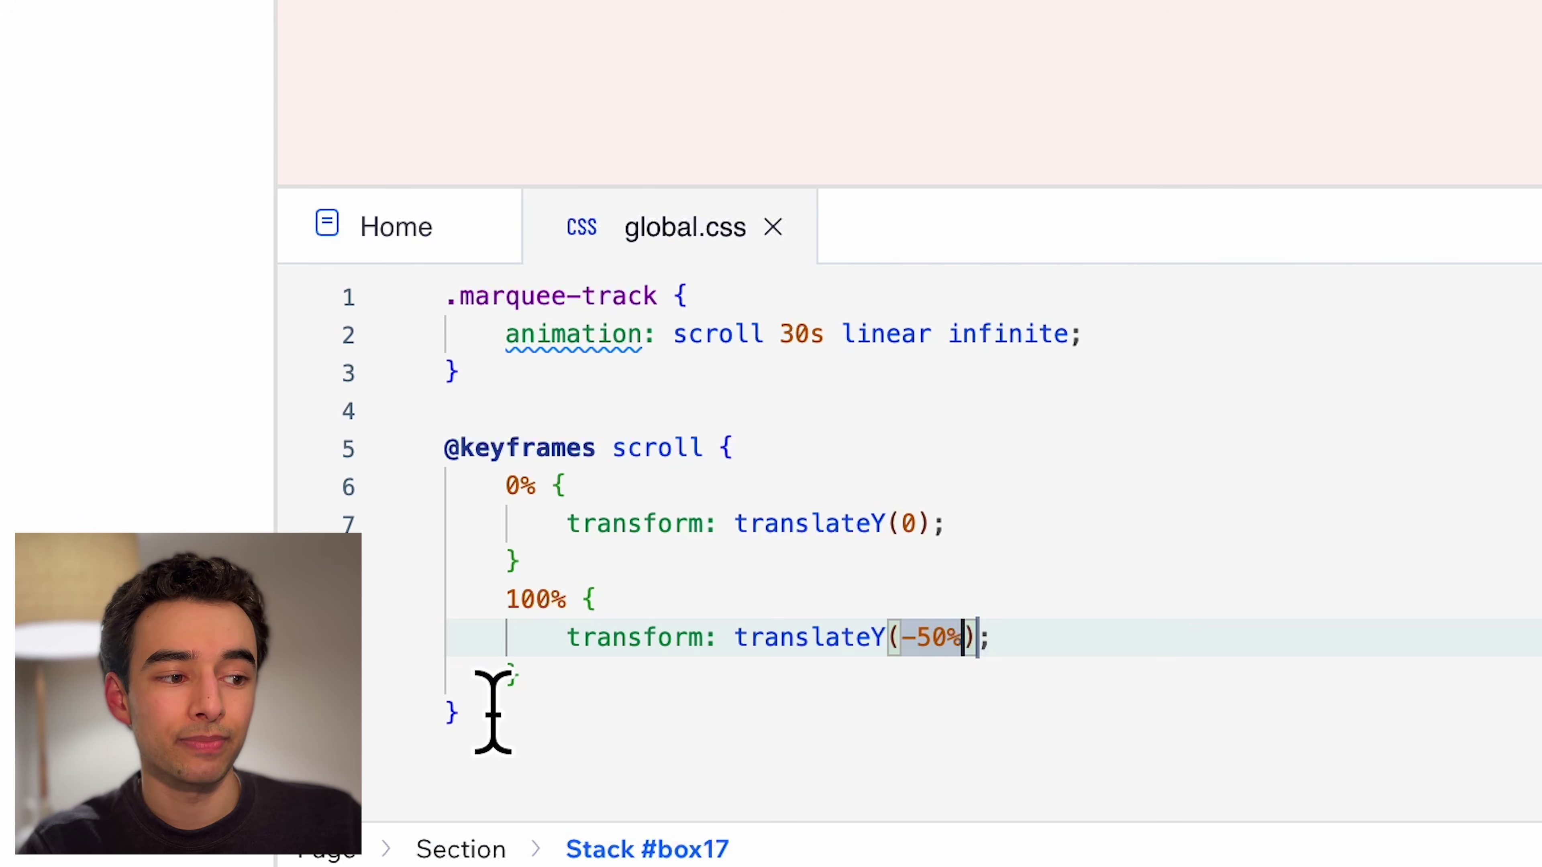
{"action": "left_click", "coordinate": [493, 712]}
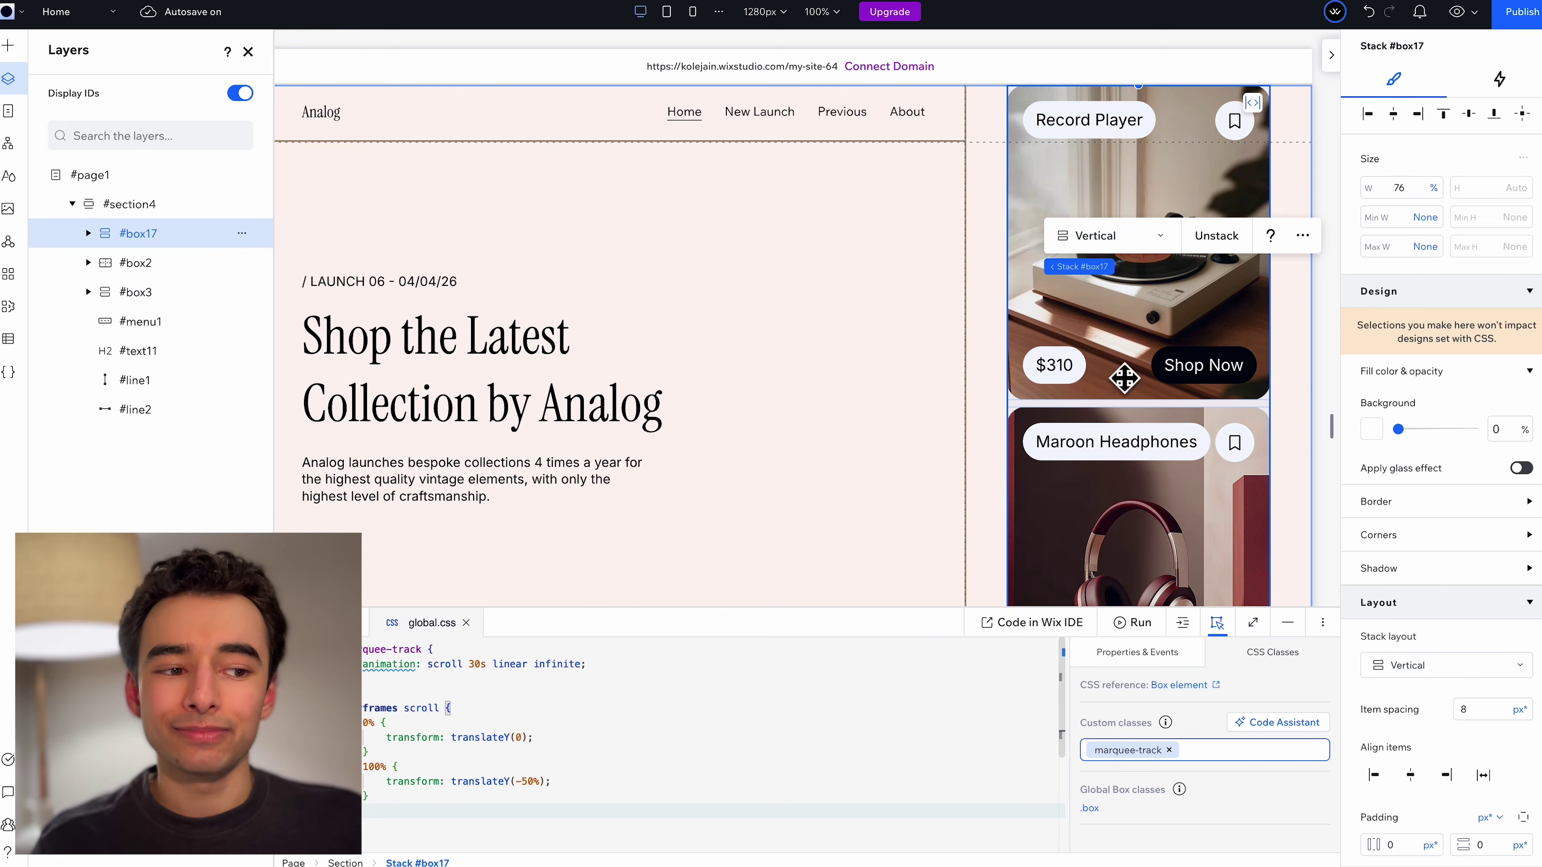
Preview the site with the developer console collapsed to check the scrolling product cards
{"action": "left_click", "coordinate": [1457, 23]}
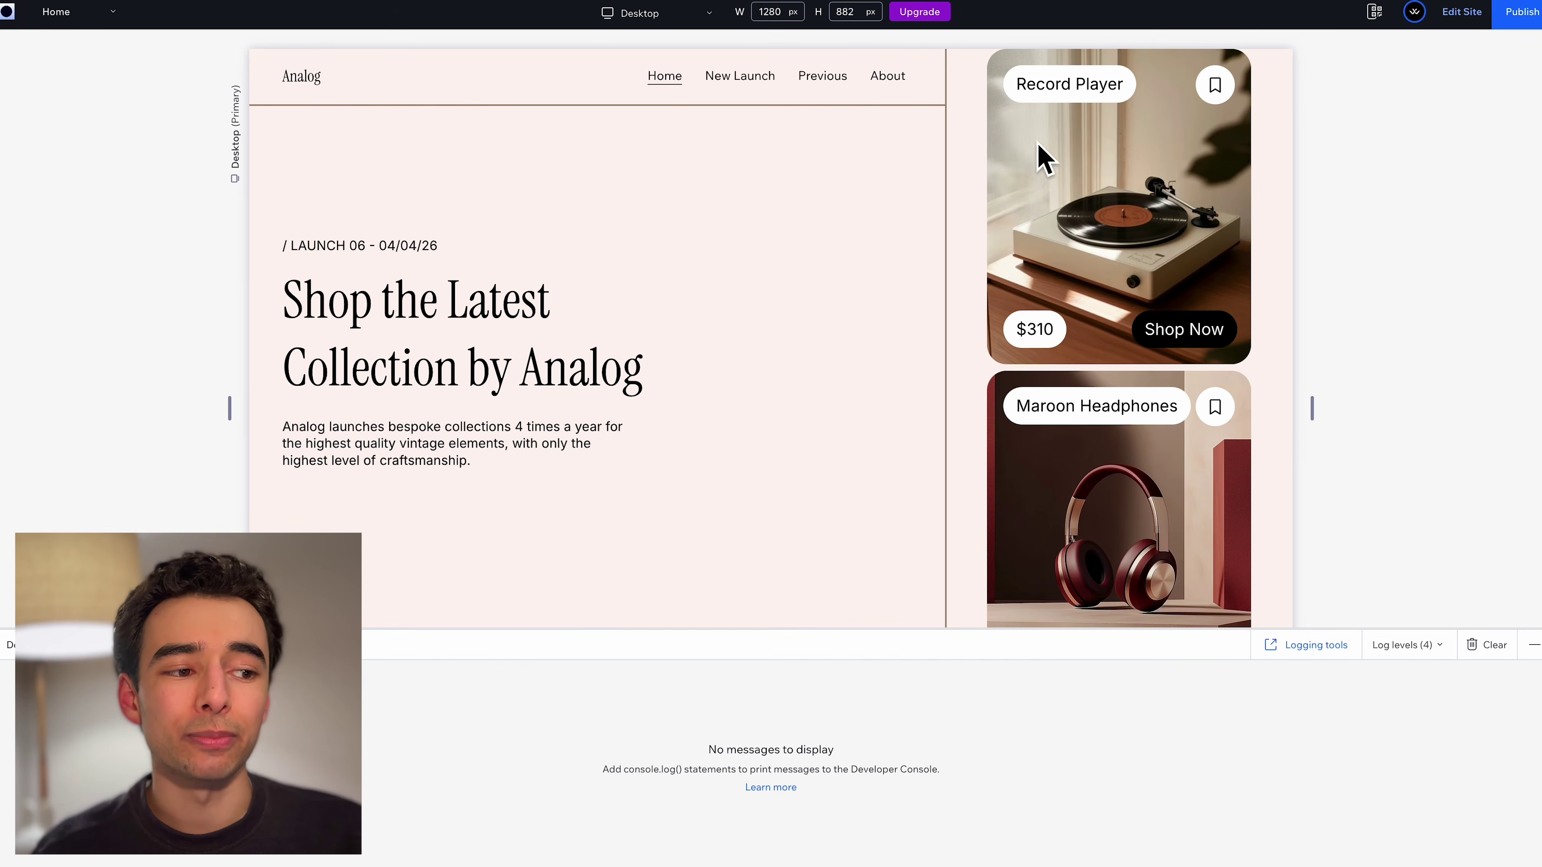
{"action": "left_click", "coordinate": [1534, 645]}
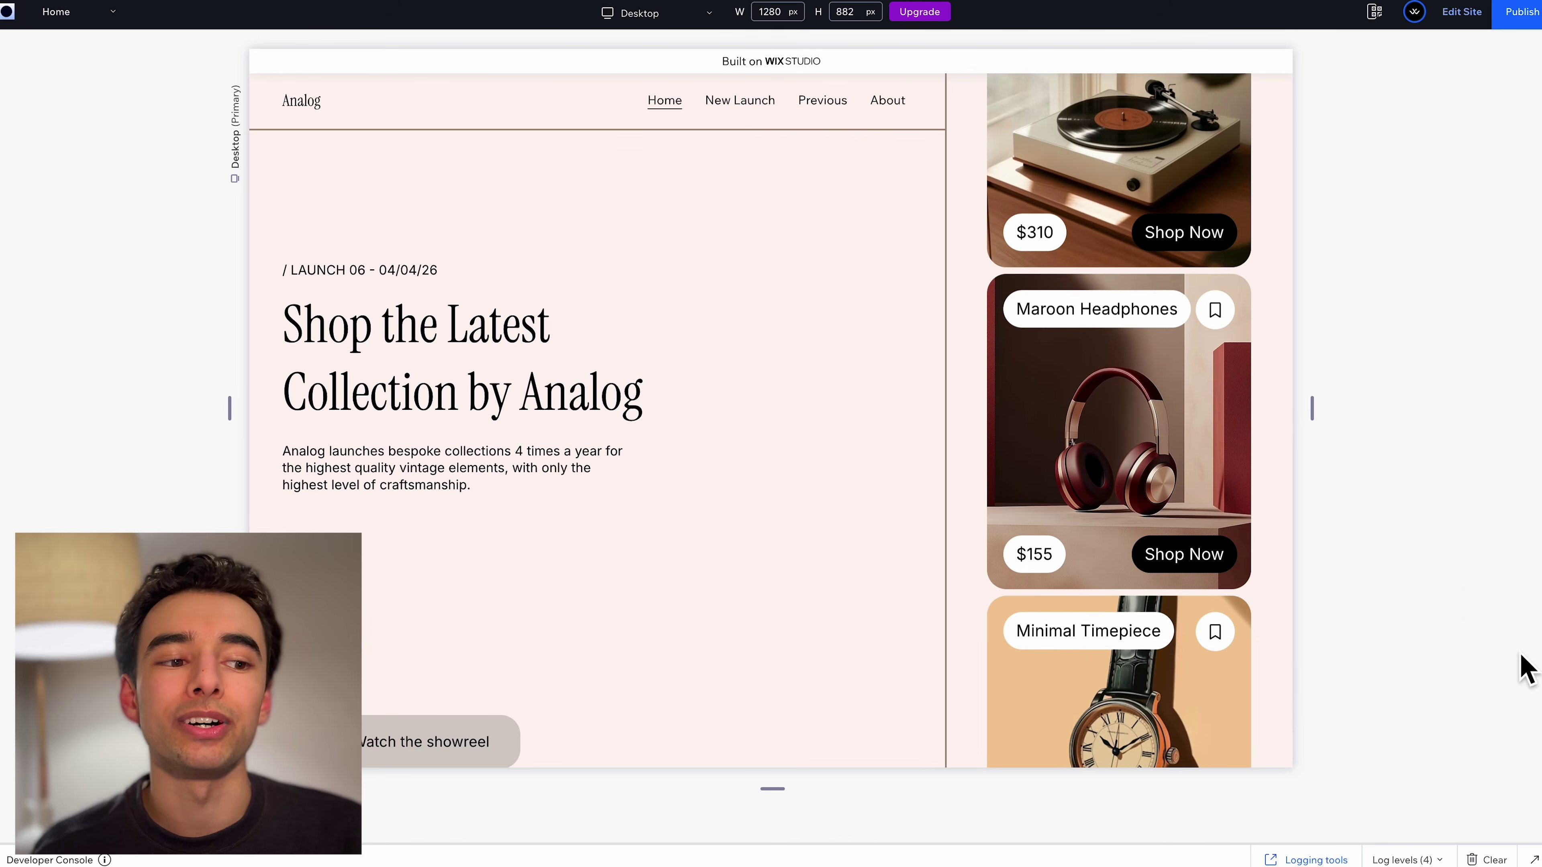